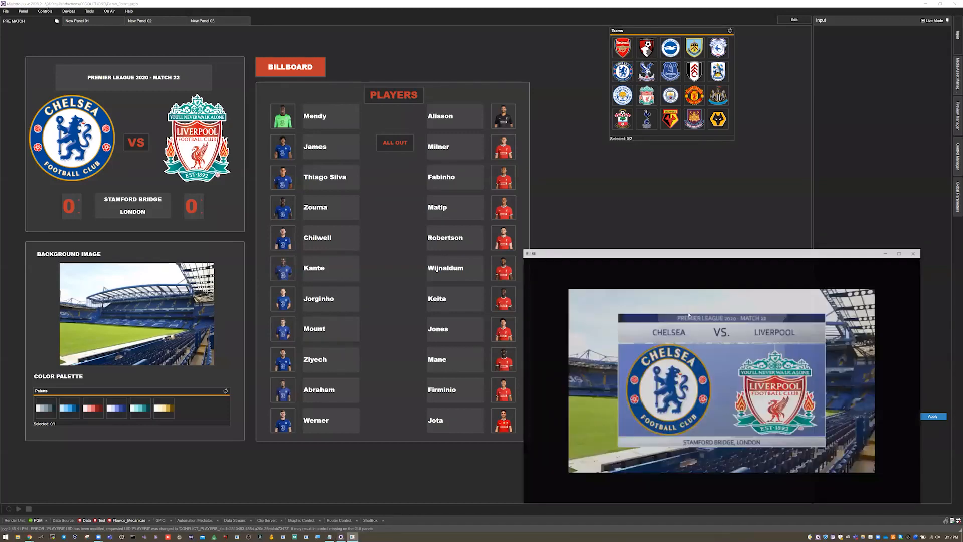
# Step: Move the render output window into the empty area beside the players list
pyautogui.moveTo(702, 247); pyautogui.dragTo(708, 241)
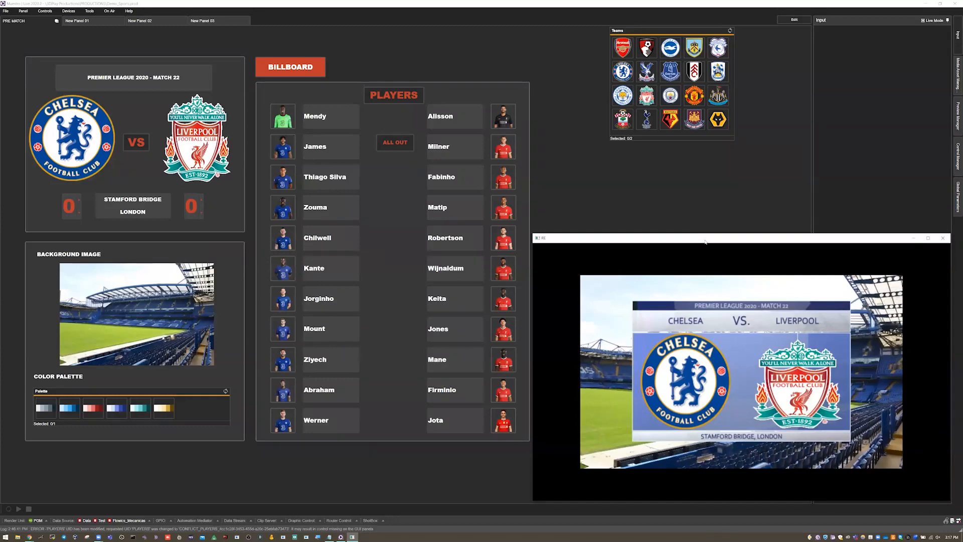
pyautogui.moveTo(706, 240); pyautogui.dragTo(705, 242)
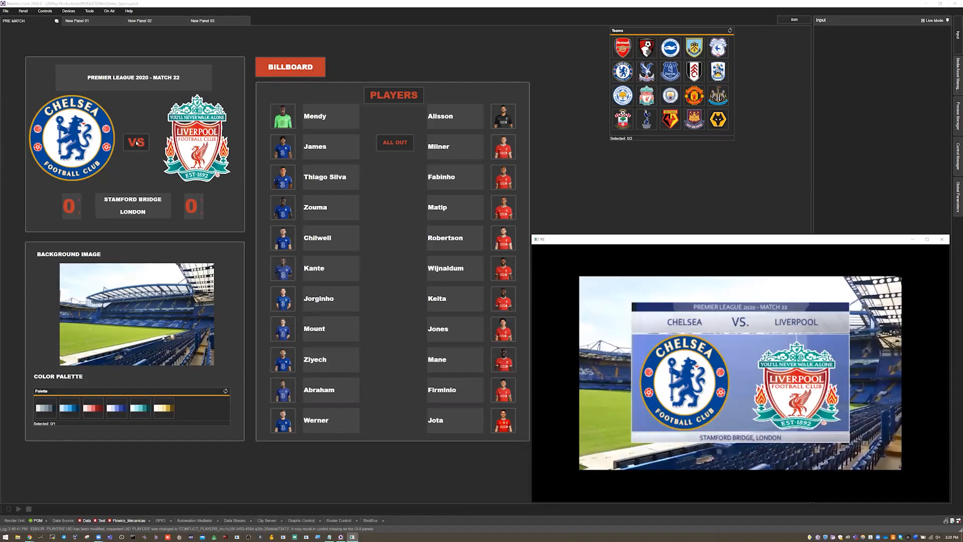
# Step: Switch the PRE MATCH panel to edit mode and open the VS action's Cue commands in the Action Editor
pyautogui.click(795, 21)
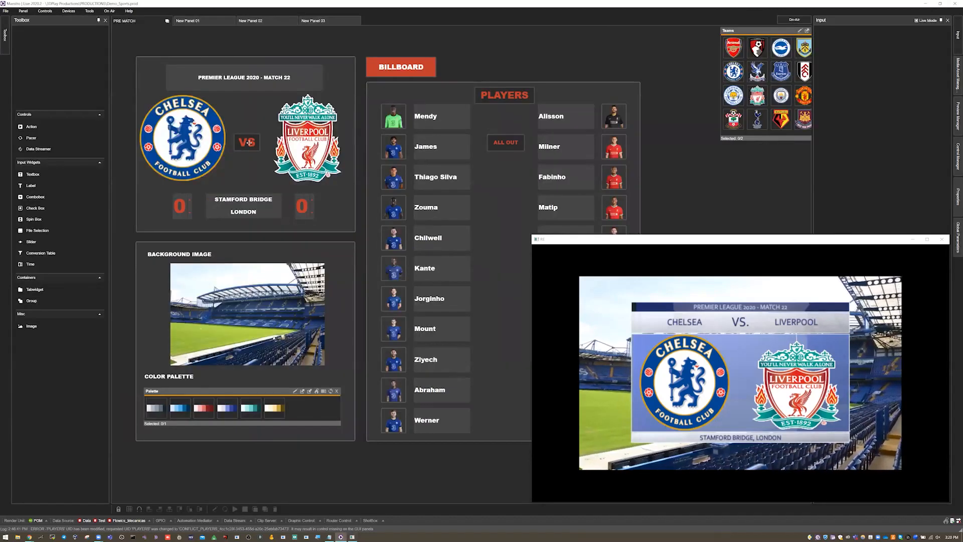
pyautogui.rightClick(249, 143)
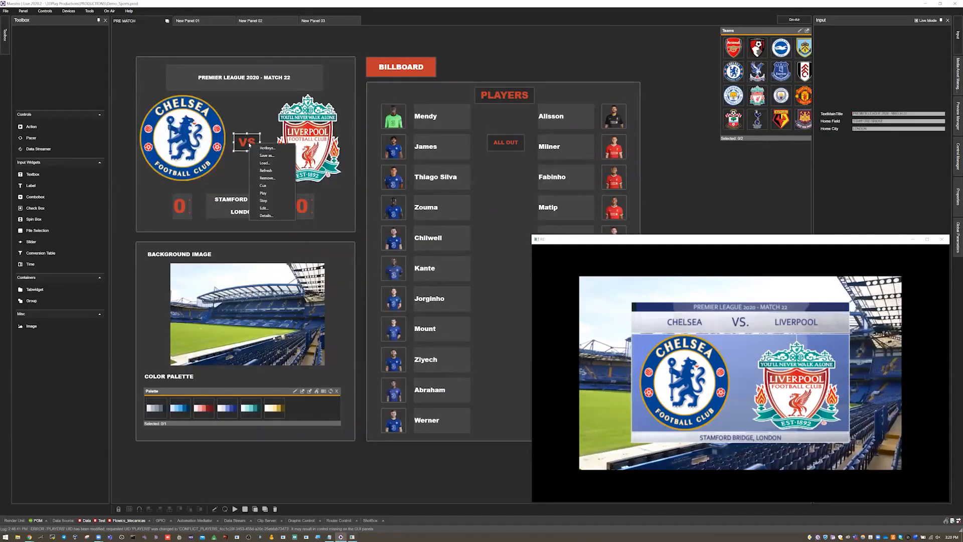
pyautogui.click(266, 208)
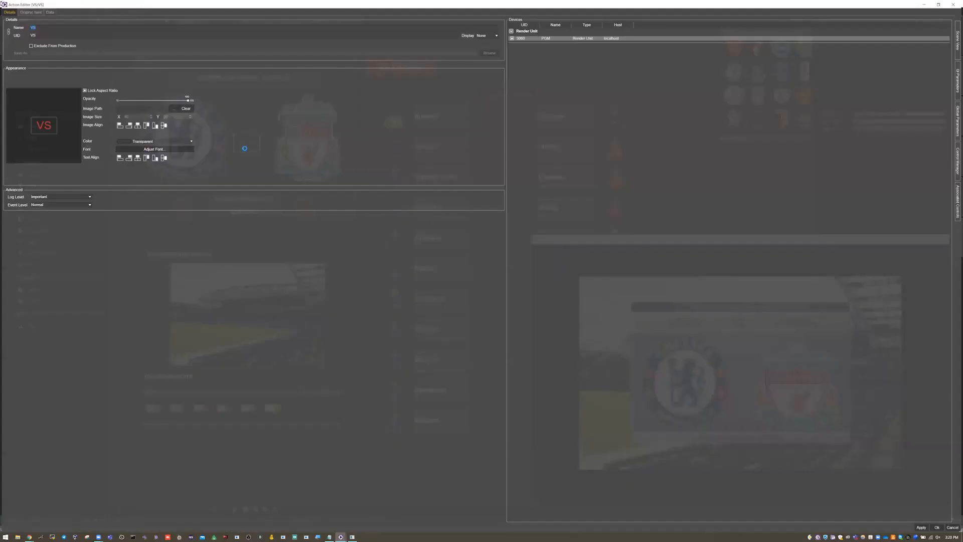
pyautogui.click(36, 11)
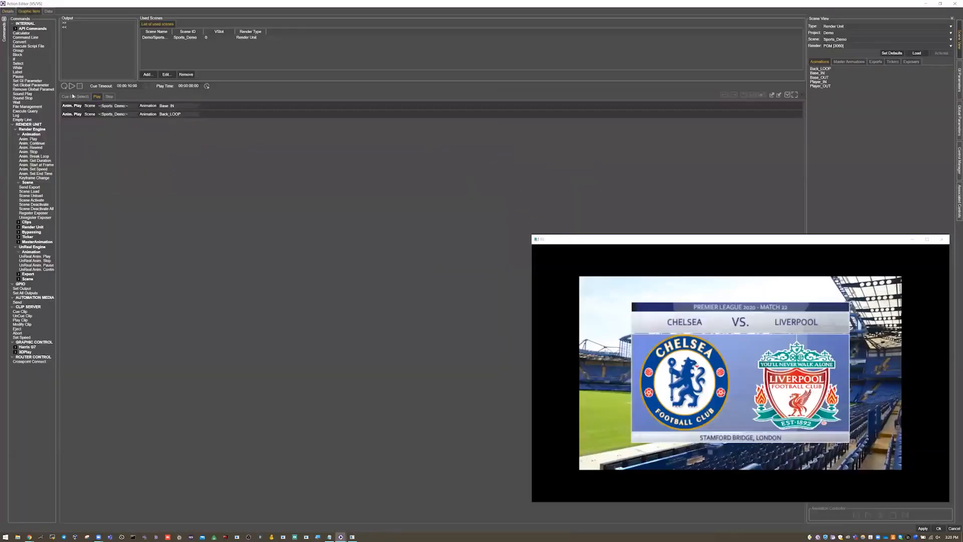
pyautogui.click(71, 97)
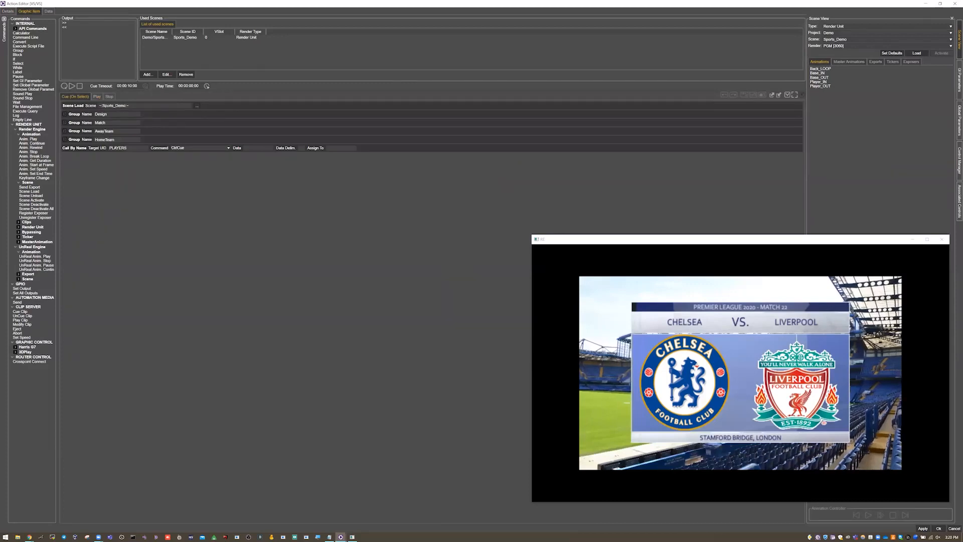
# Step: Review the Scene Load command and the Design group, and expand the Match group
pyautogui.click(78, 106)
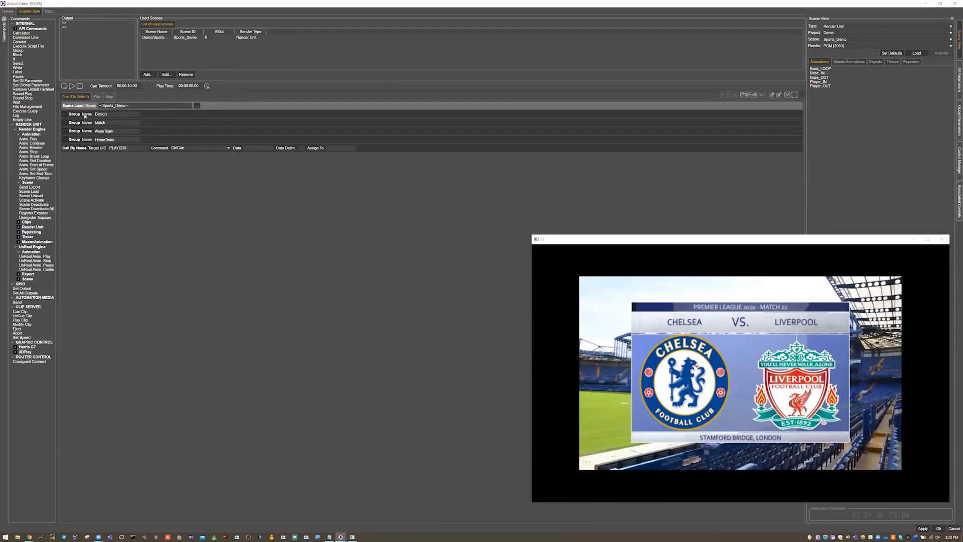
pyautogui.click(70, 115)
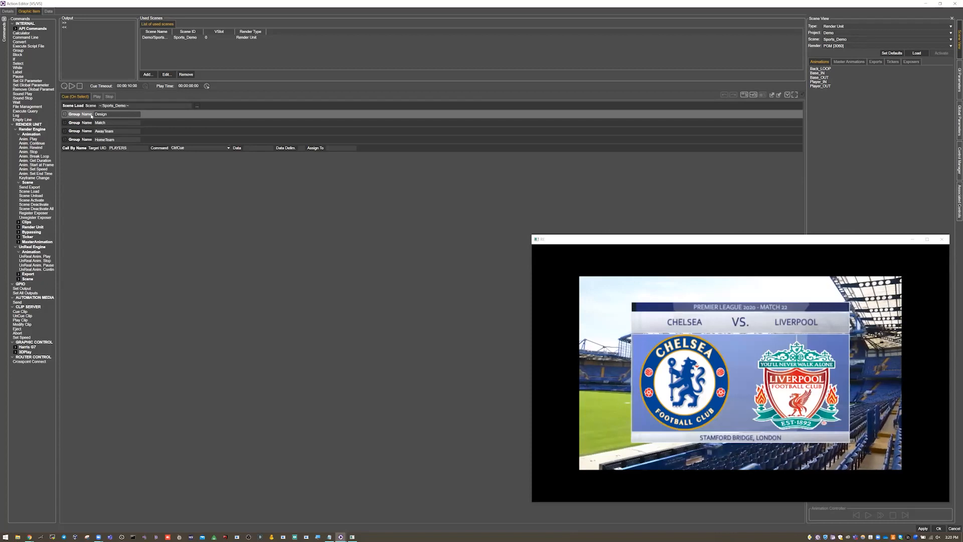
pyautogui.click(83, 124)
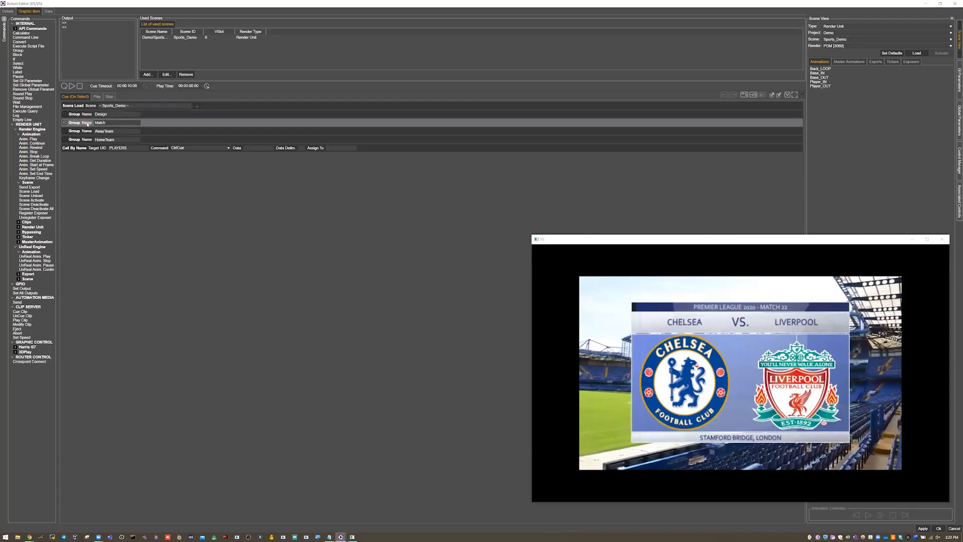
pyautogui.click(65, 123)
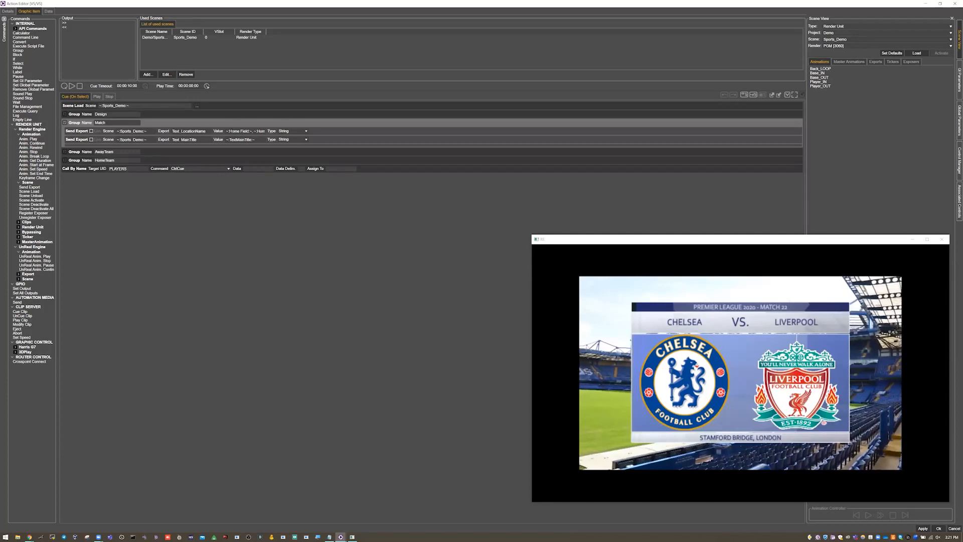
# Step: Examine the full value expression of the Match group's Text_LocationName export and collapse the group
pyautogui.click(232, 131)
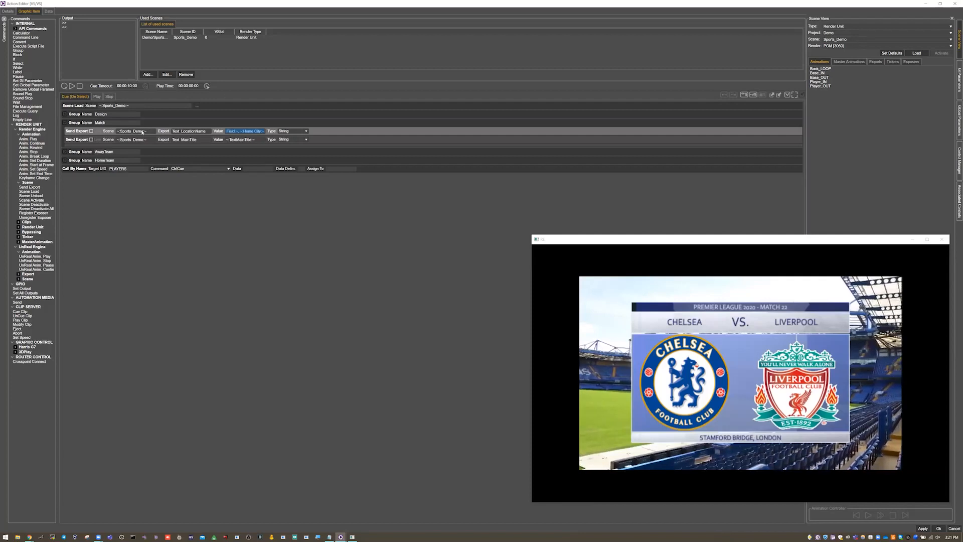
pyautogui.click(190, 131)
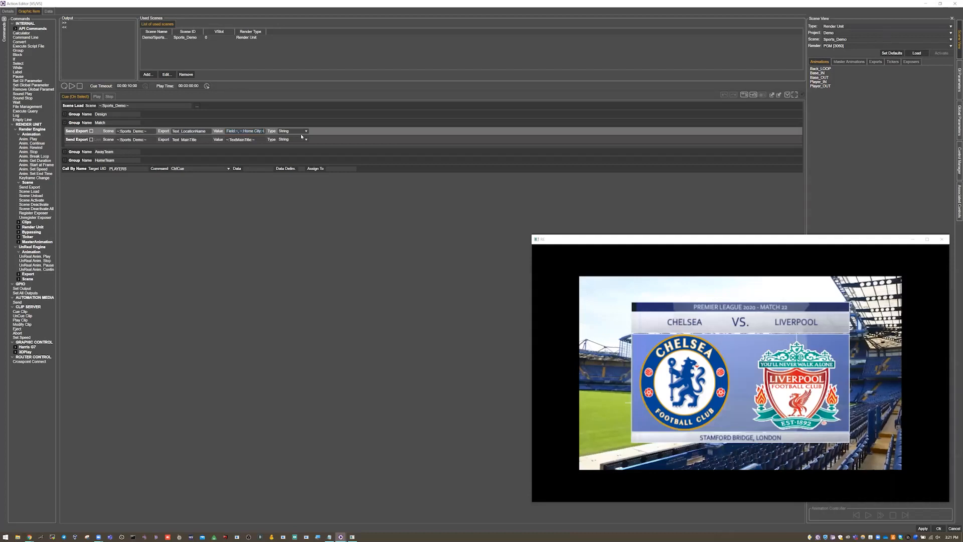
pyautogui.press('Left')
pyautogui.press('Left')
pyautogui.press('Left')
pyautogui.press('Left')
pyautogui.press('Left')
pyautogui.press('Left')
pyautogui.press('Left')
pyautogui.press('Left')
pyautogui.press('Left')
pyautogui.press('Left')
pyautogui.press('Left')
pyautogui.press('Left')
pyautogui.press('Left')
pyautogui.press('Left')
pyautogui.press('Left')
pyautogui.press('Left')
pyautogui.press('Left')
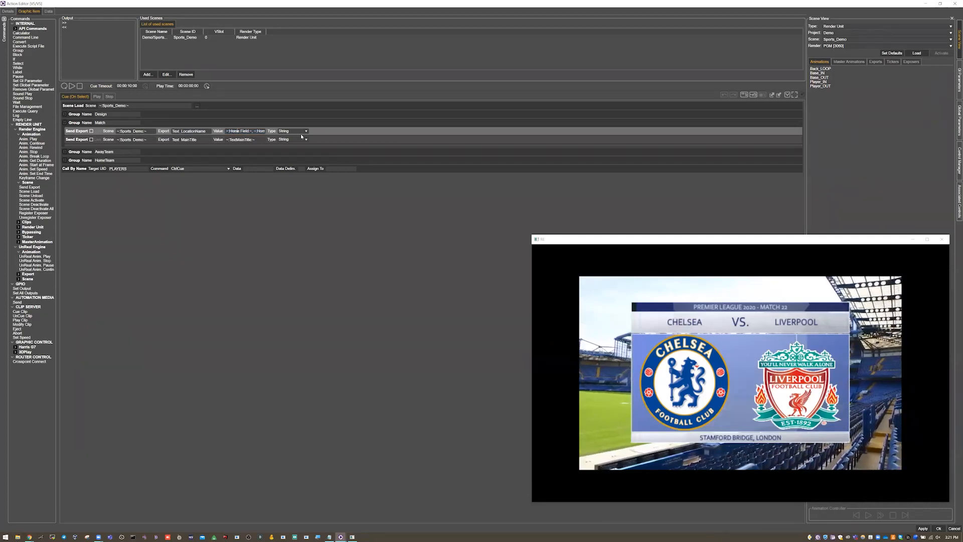
pyautogui.write(',')
pyautogui.press('Right')
pyautogui.press('Right')
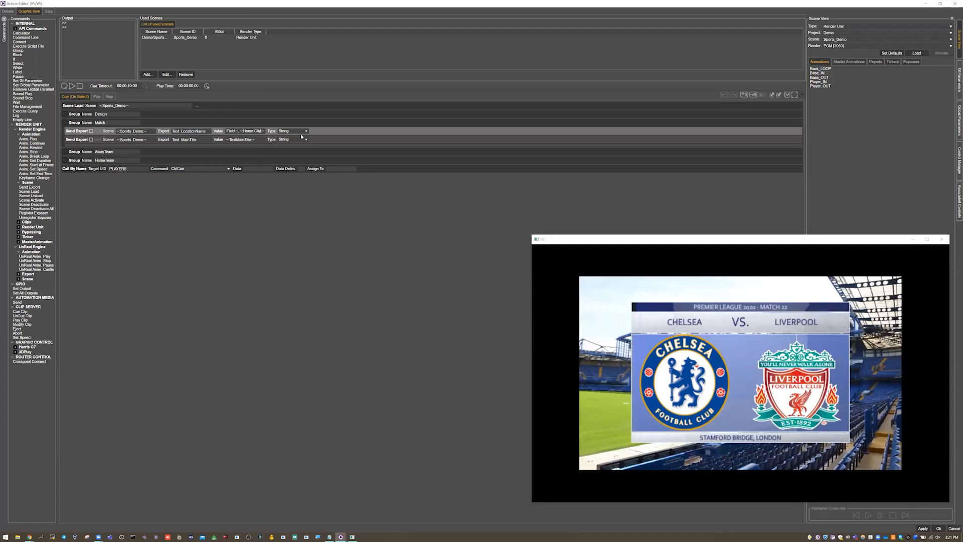
pyautogui.press('Home')
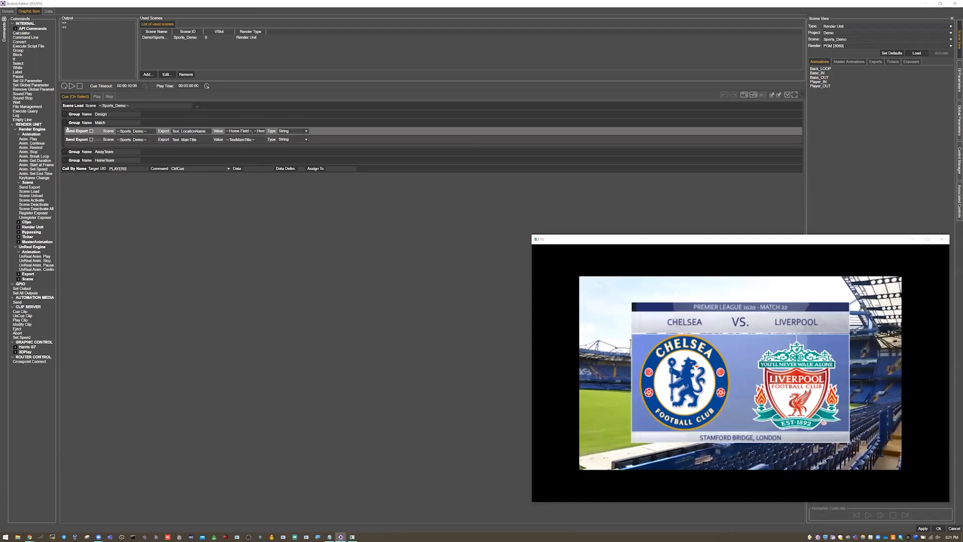
pyautogui.click(65, 123)
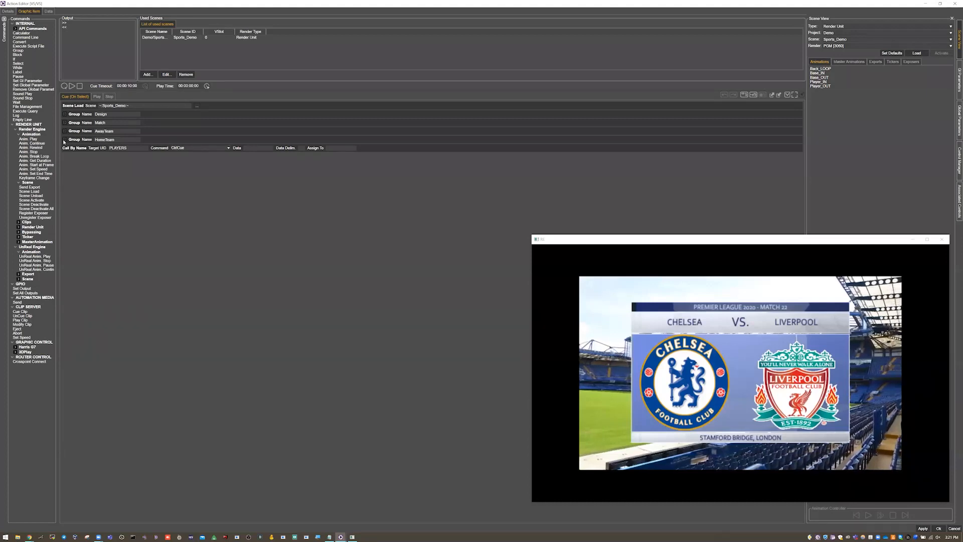
# Step: Expand the HomeTeam group and review its text and texture Send Export commands and its Set Global Parameter command
pyautogui.click(64, 140)
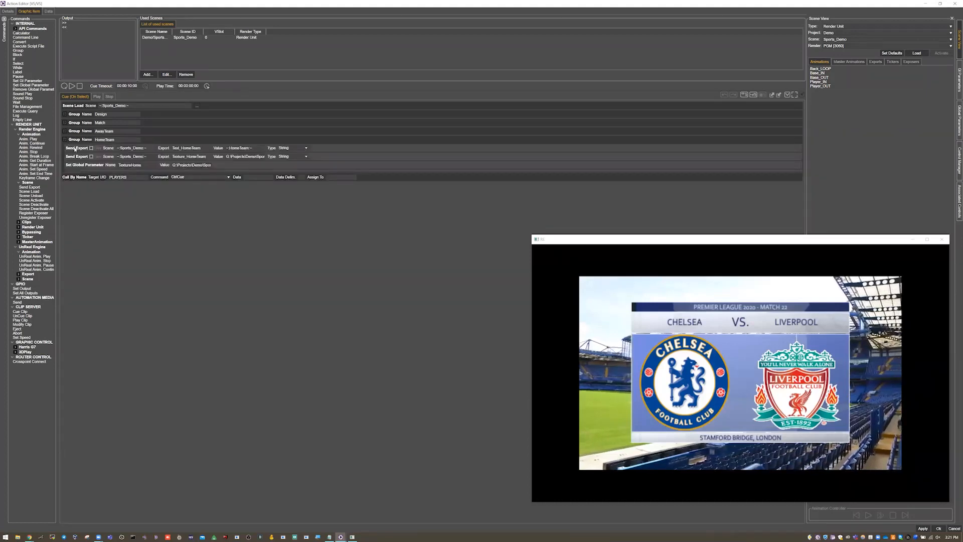
pyautogui.click(75, 149)
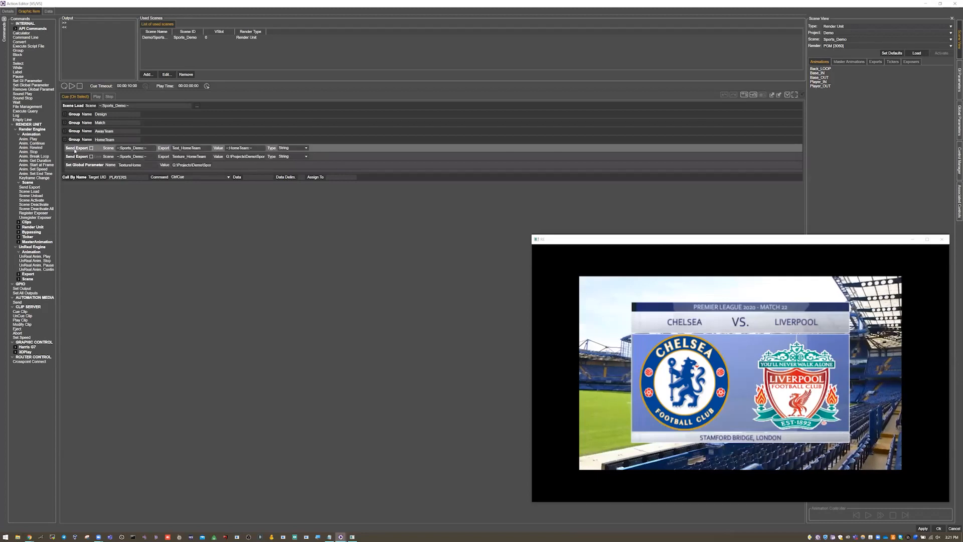
pyautogui.click(74, 156)
pyautogui.click(74, 165)
pyautogui.click(76, 149)
pyautogui.click(74, 158)
pyautogui.click(77, 150)
pyautogui.click(76, 157)
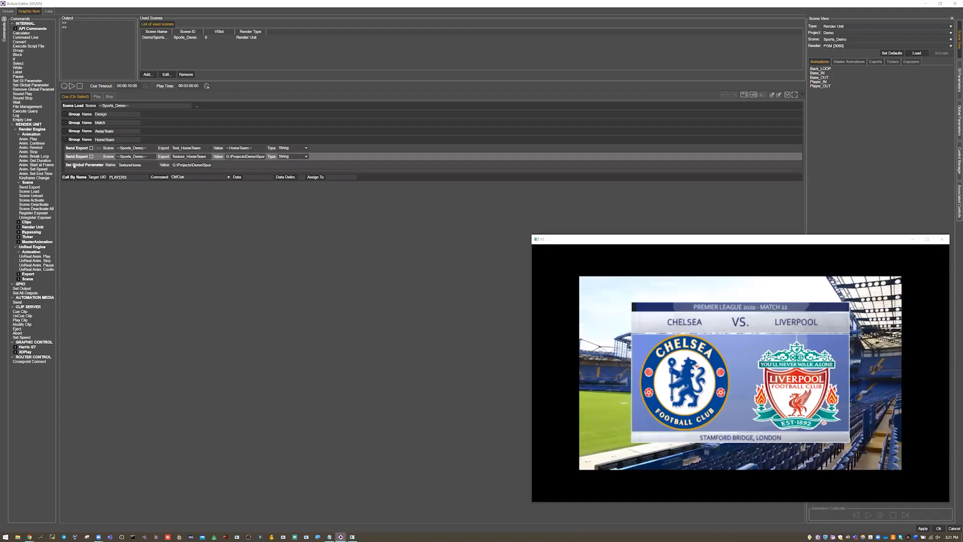
pyautogui.click(74, 166)
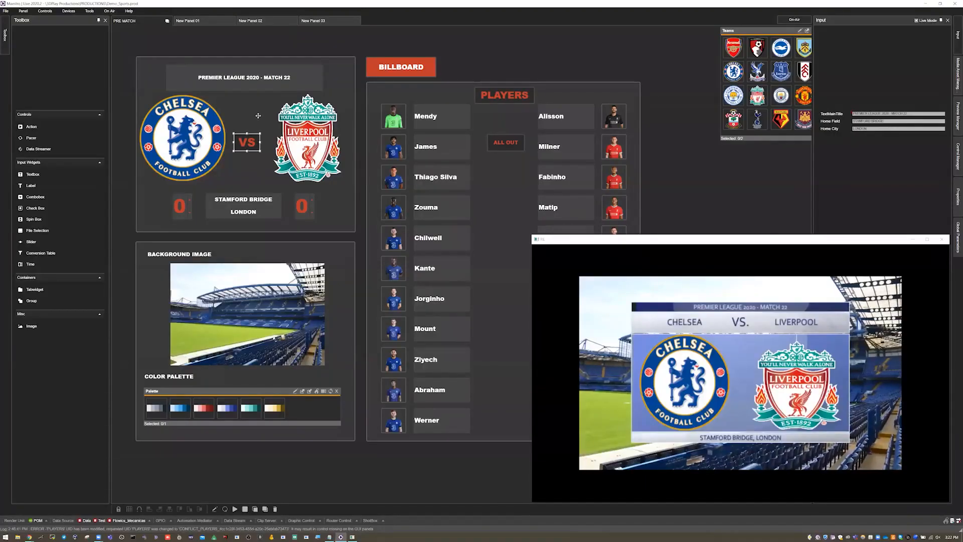
# Step: Move the render output window aside and show the production's global parameters with a wider Name column
pyautogui.click(258, 115)
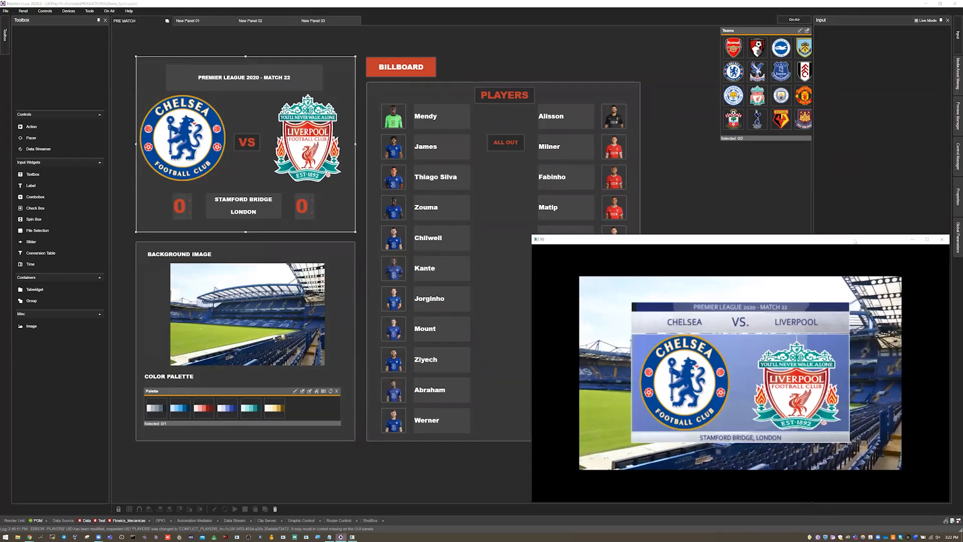
pyautogui.moveTo(858, 242); pyautogui.dragTo(560, 246)
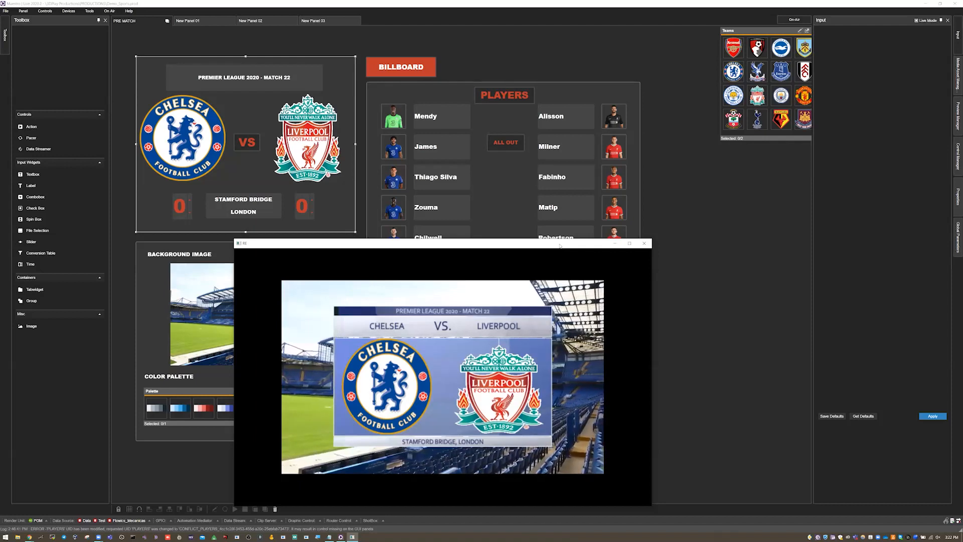
pyautogui.click(956, 236)
pyautogui.moveTo(854, 40); pyautogui.dragTo(877, 39)
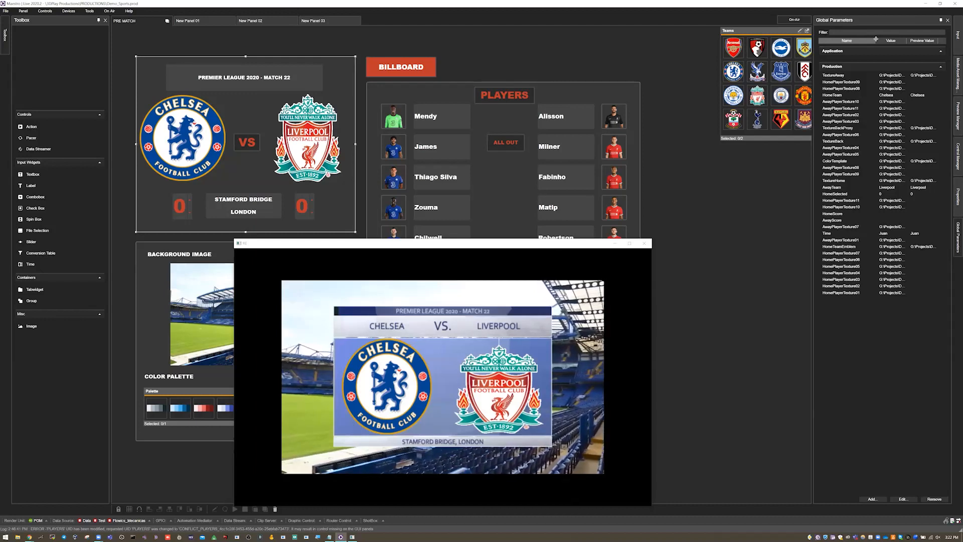
pyautogui.moveTo(876, 39); pyautogui.dragTo(881, 41)
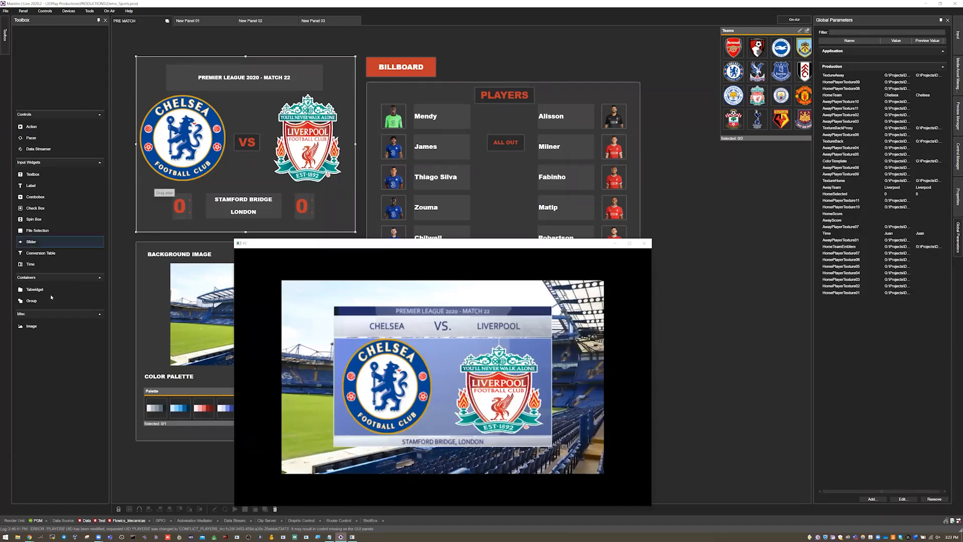
# Step: Select the Liverpool logo image on the panel and show its properties
pyautogui.click(304, 143)
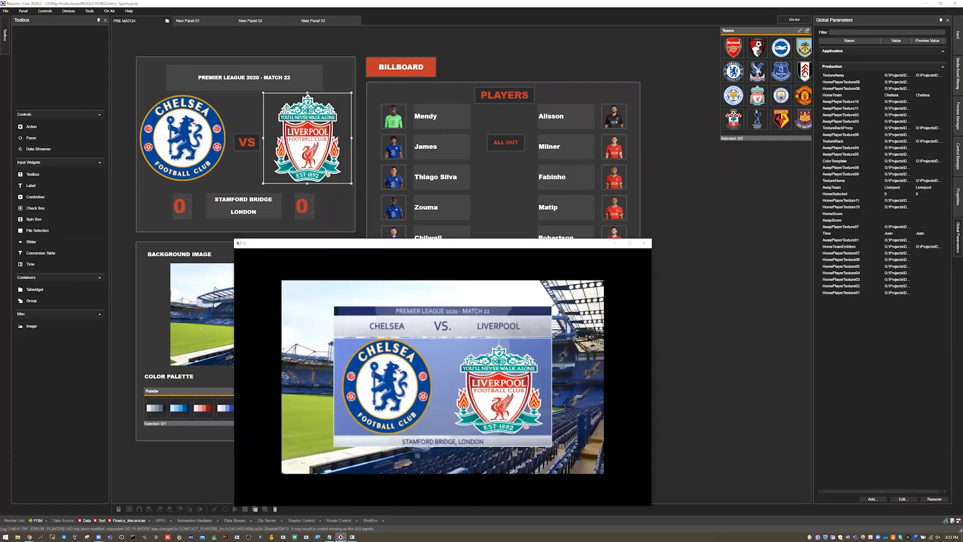
pyautogui.click(957, 190)
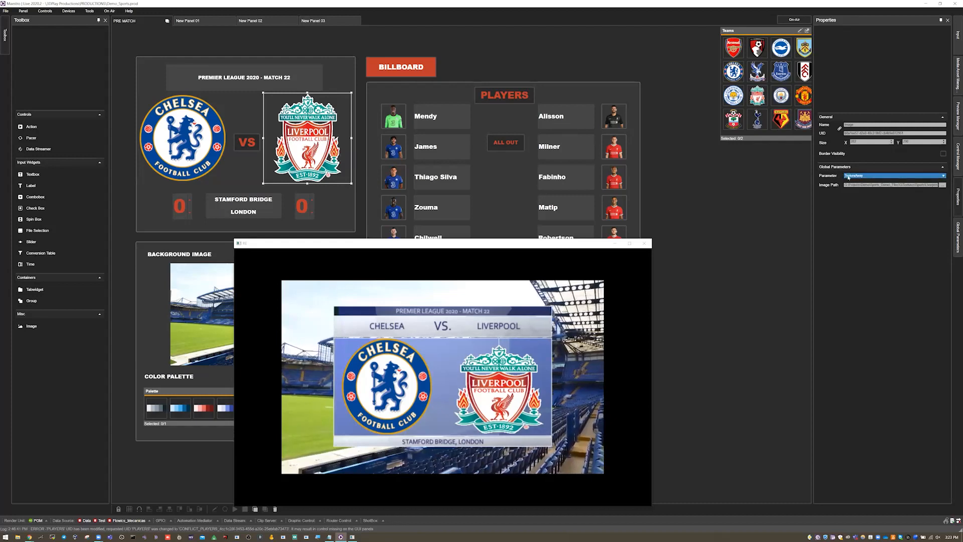
# Step: Widen the Value column of the global parameters and magnify the TextureAway file path to read it
pyautogui.click(956, 232)
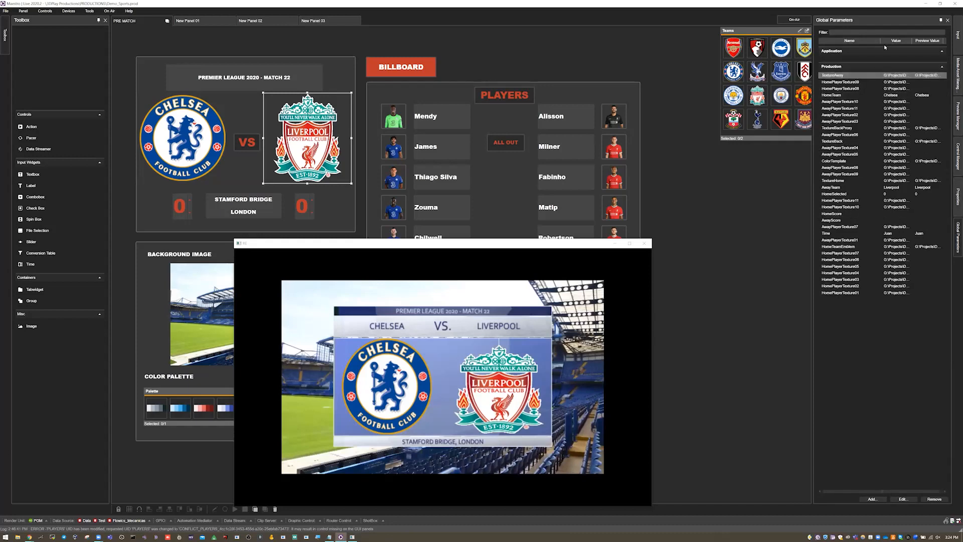
pyautogui.moveTo(858, 43); pyautogui.dragTo(947, 45)
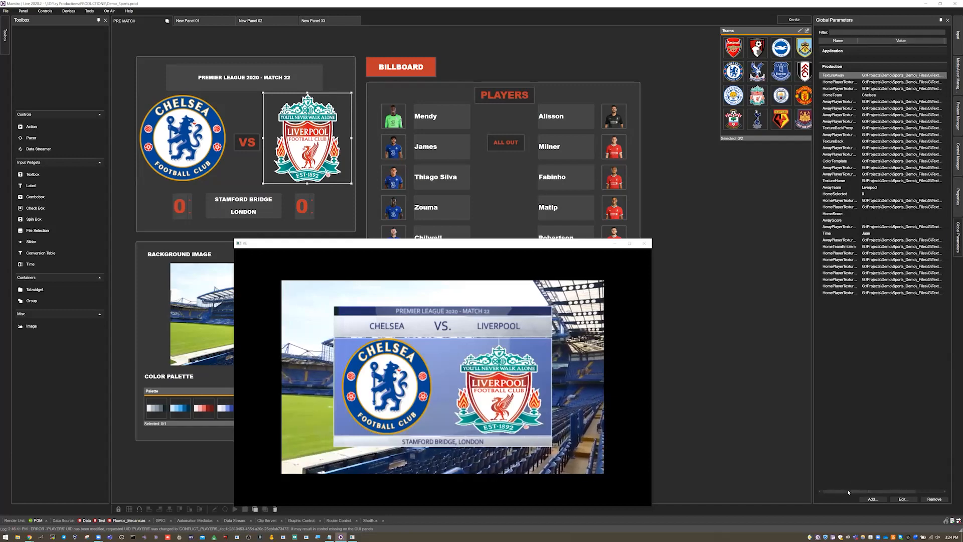
pyautogui.moveTo(843, 492); pyautogui.dragTo(877, 492)
pyautogui.moveTo(917, 42); pyautogui.dragTo(945, 46)
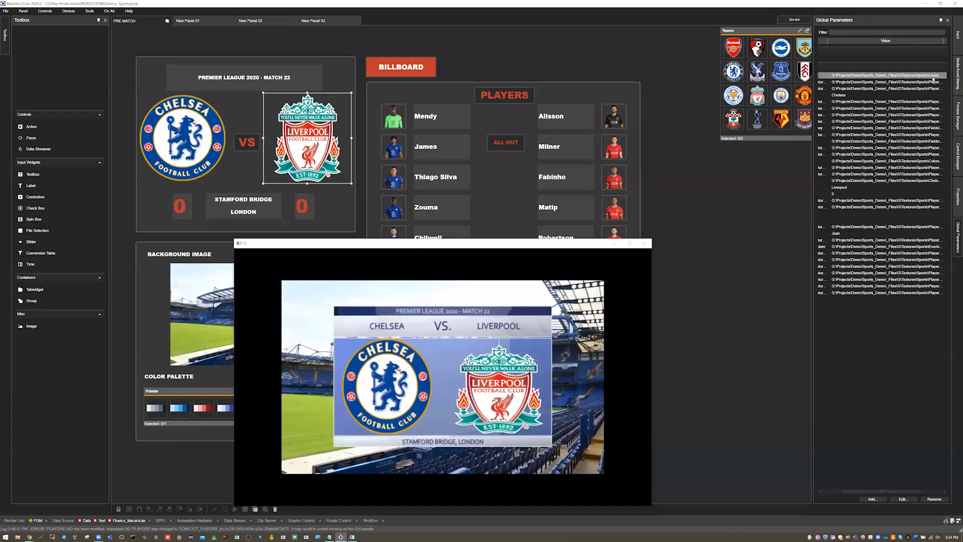
pyautogui.click(319, 536)
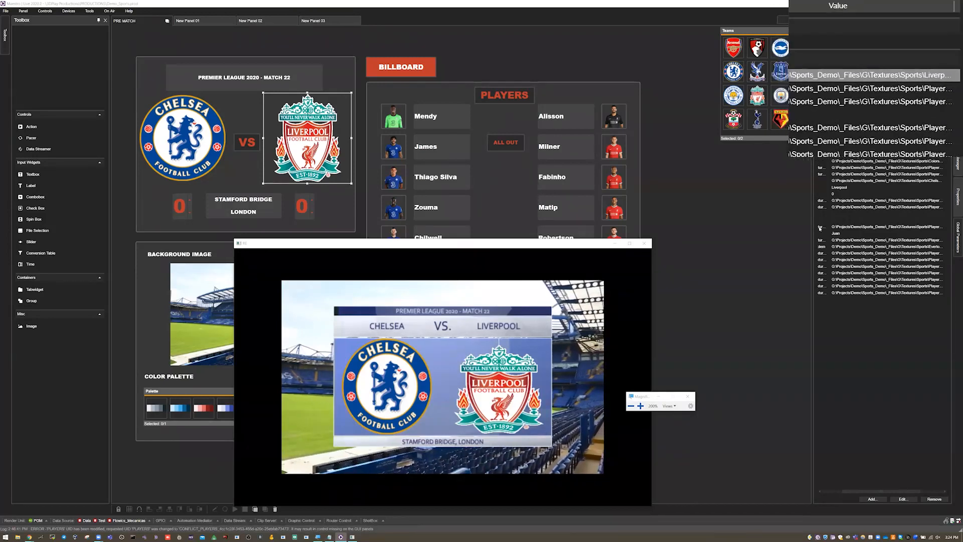
pyautogui.click(688, 396)
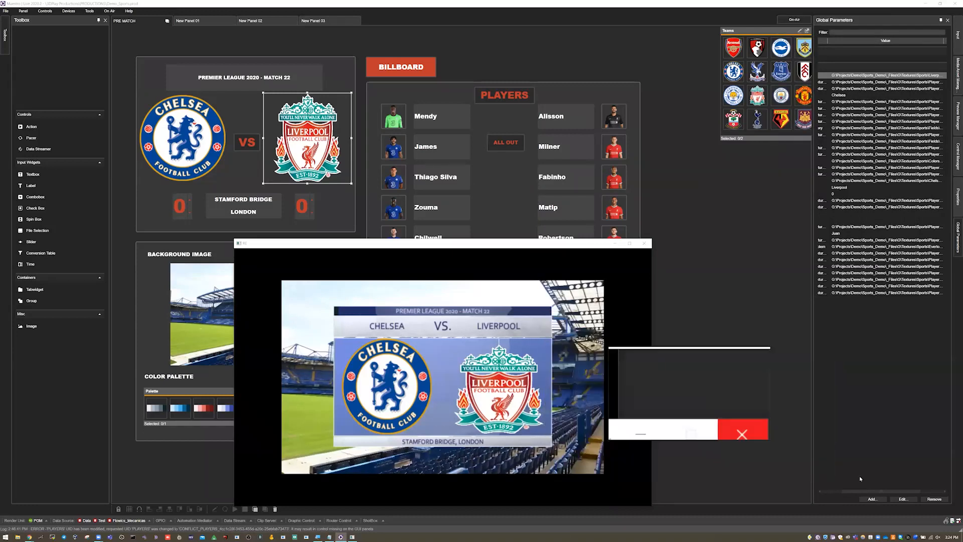
# Step: Return the global parameters list to its Name column and move the render output window off the background image and color palette
pyautogui.moveTo(876, 492); pyautogui.dragTo(853, 493)
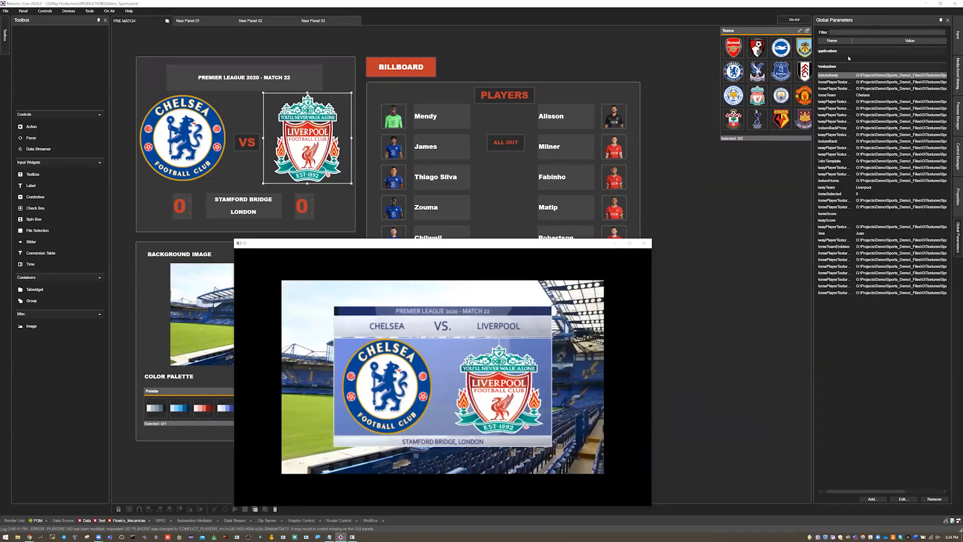
pyautogui.hscroll(-1, 849, 59)
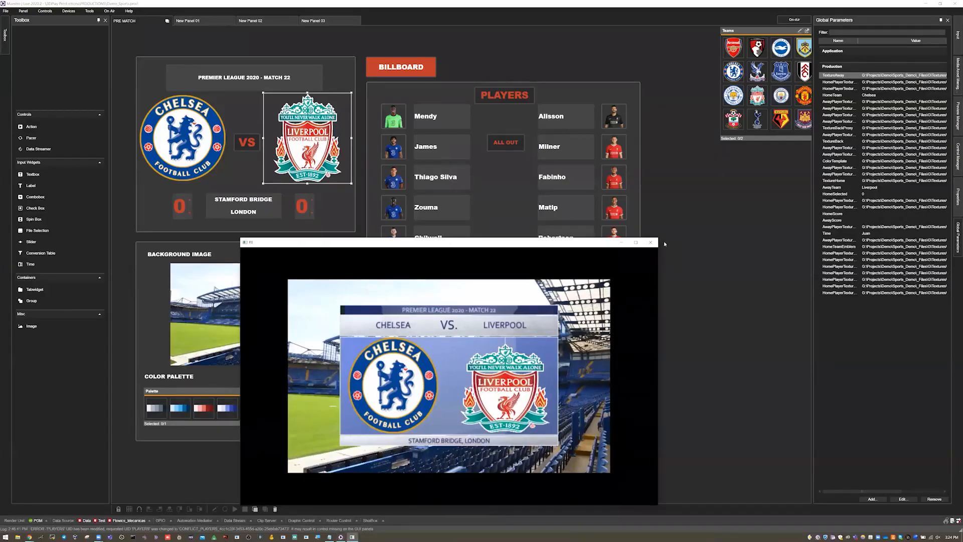
pyautogui.moveTo(511, 245); pyautogui.dragTo(666, 244)
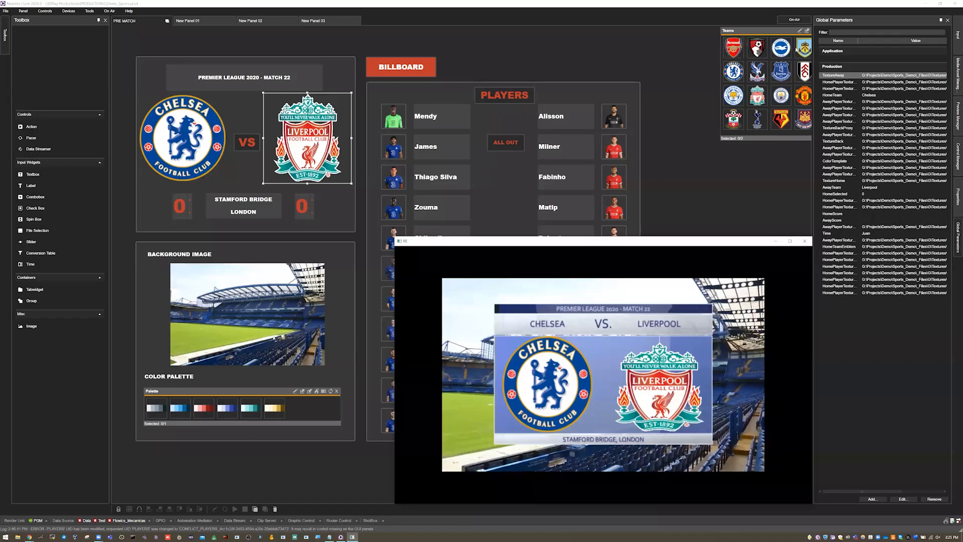
# Step: Add a new data group control directly below the Teams group and enlarge it to about the same height
pyautogui.click(731, 31)
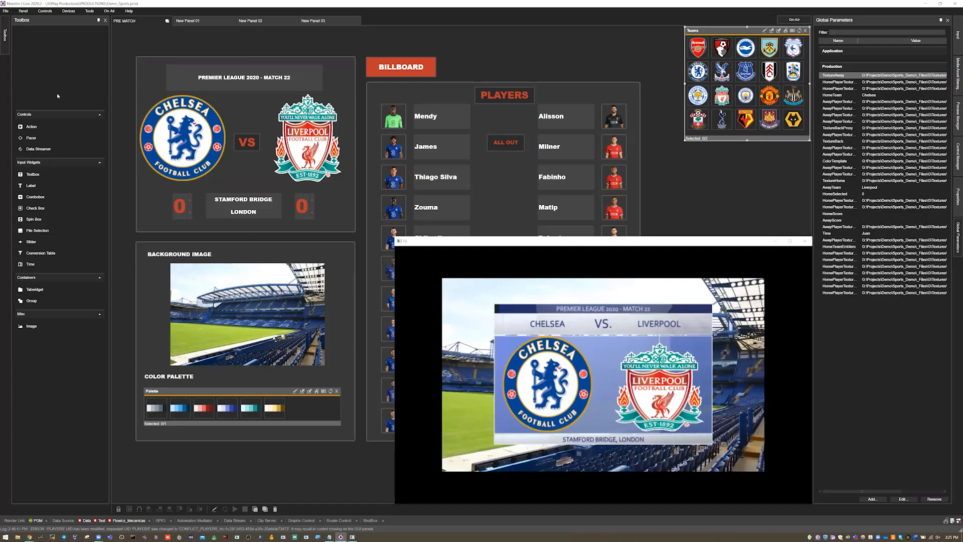
pyautogui.moveTo(656, 245); pyautogui.dragTo(436, 247)
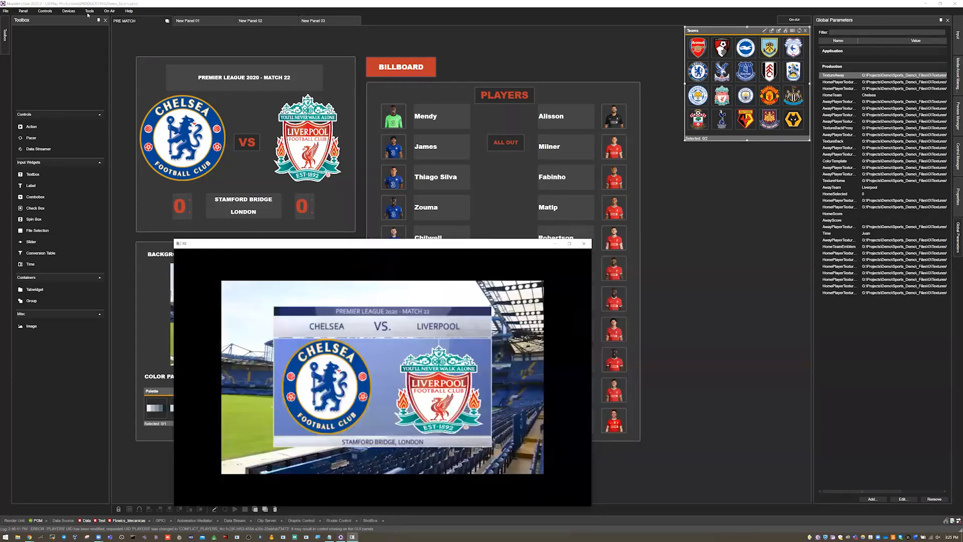
pyautogui.click(48, 12)
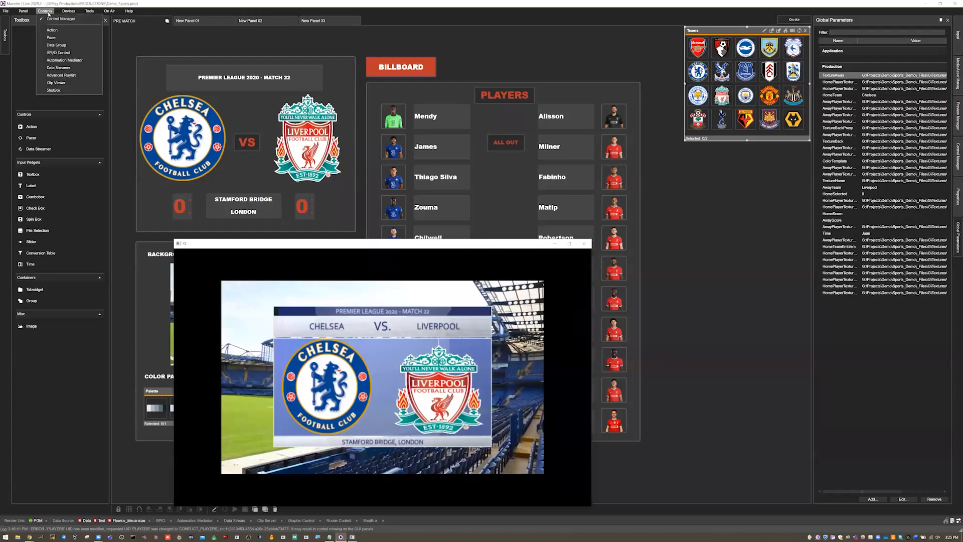
pyautogui.click(58, 45)
pyautogui.moveTo(163, 30); pyautogui.dragTo(745, 160)
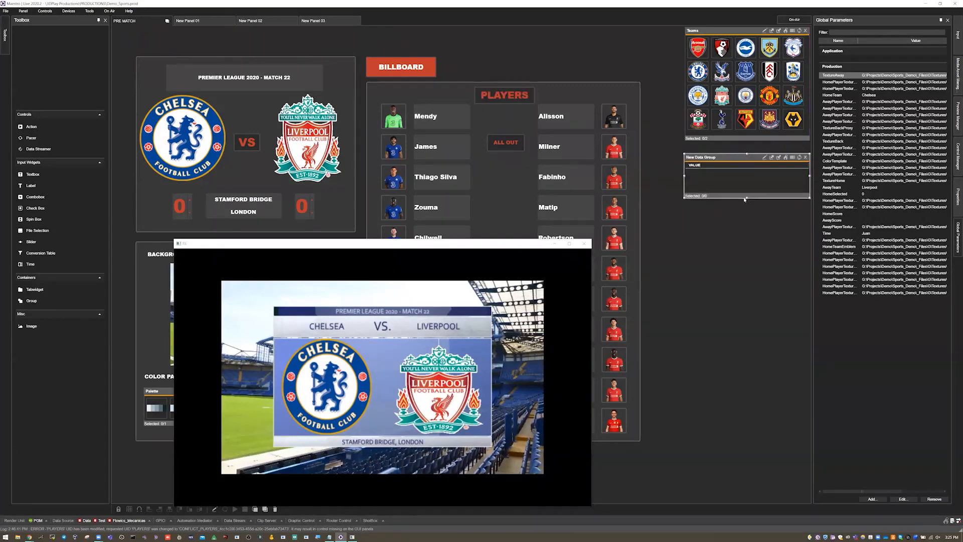
pyautogui.moveTo(746, 199); pyautogui.dragTo(747, 267)
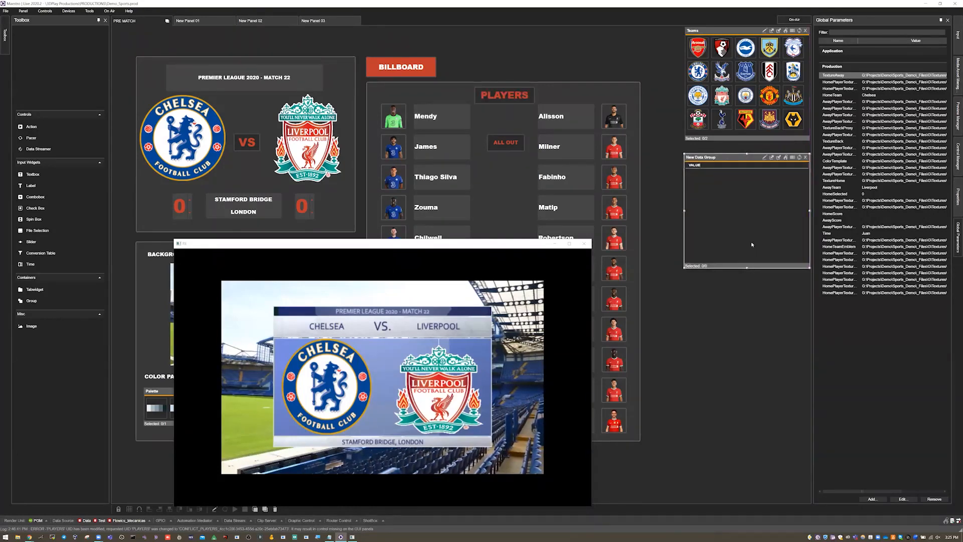
# Step: Open the new data group's editor, uncover its query area and look through the available data sources
pyautogui.click(765, 159)
pyautogui.moveTo(483, 245); pyautogui.dragTo(344, 244)
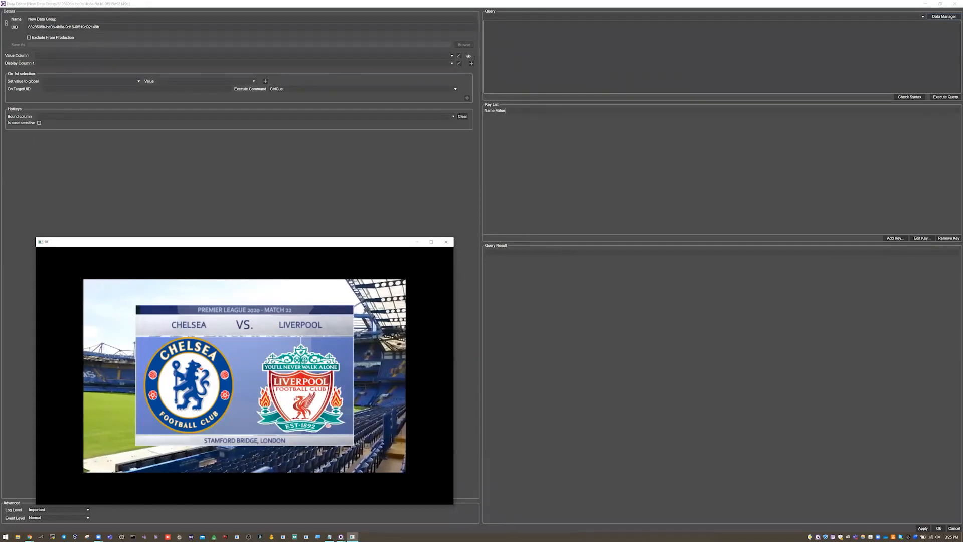
pyautogui.click(541, 15)
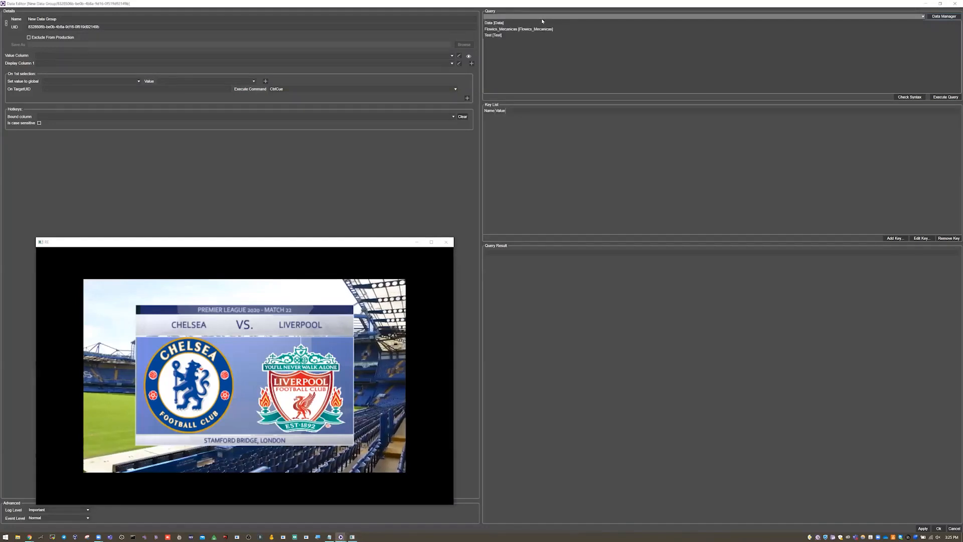
pyautogui.click(751, 45)
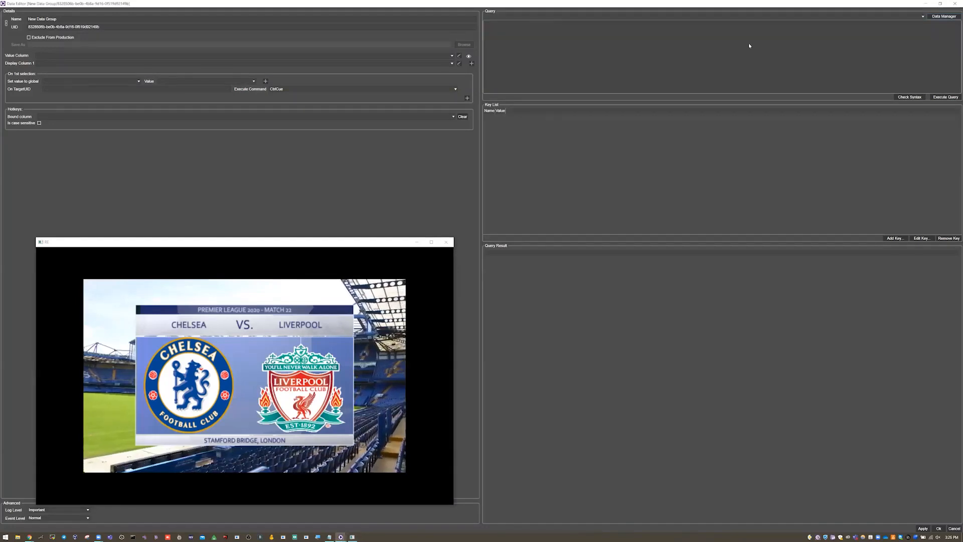
# Step: Open the data source manager, widen its Name column and select the Test source
pyautogui.click(946, 18)
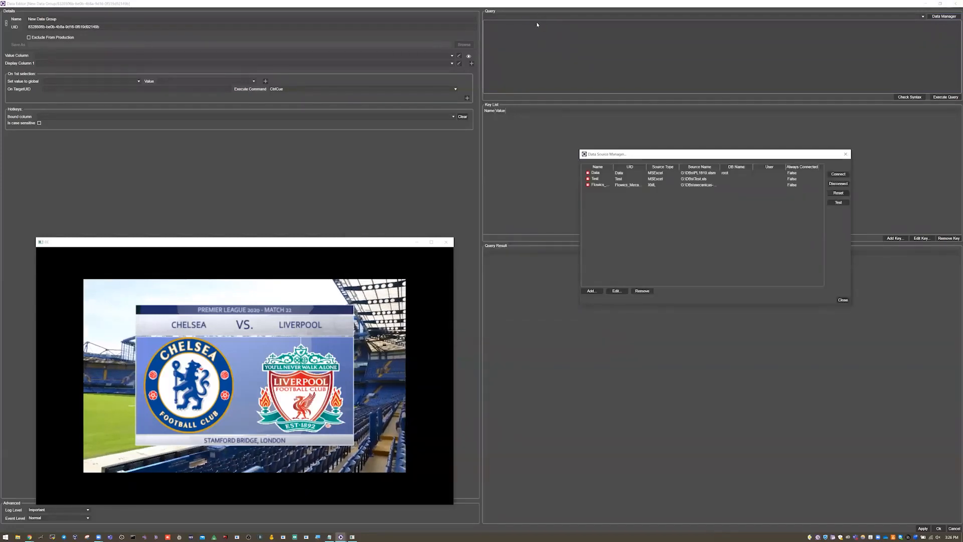
pyautogui.moveTo(614, 167); pyautogui.dragTo(638, 167)
pyautogui.click(595, 179)
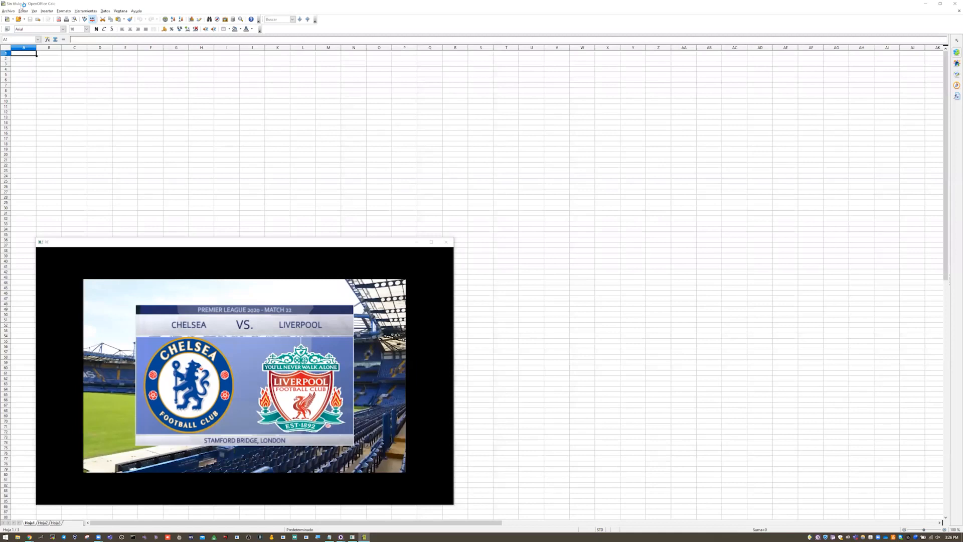
# Step: Open the recent file Test.xls in OpenOffice Calc and move the render output window below the team rows
pyautogui.click(12, 10)
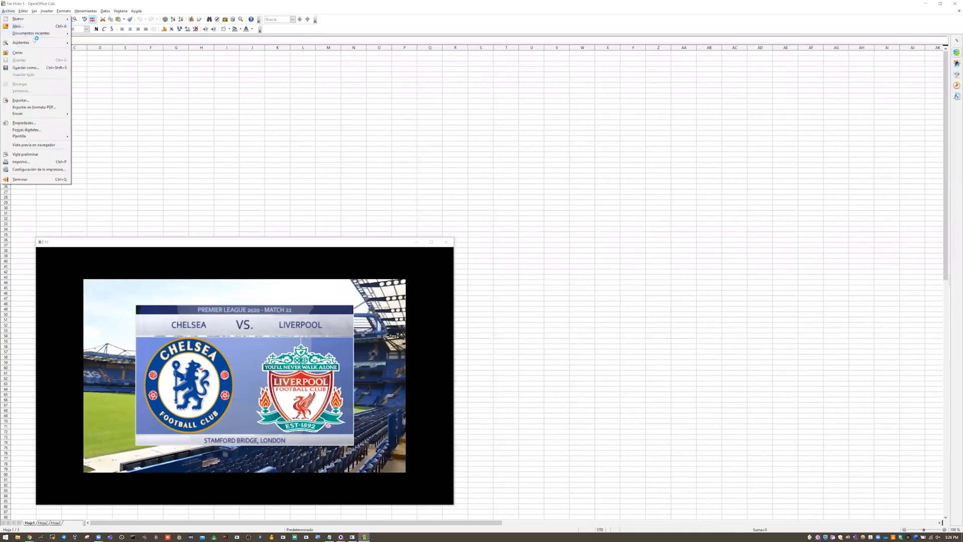
pyautogui.moveTo(41, 33)
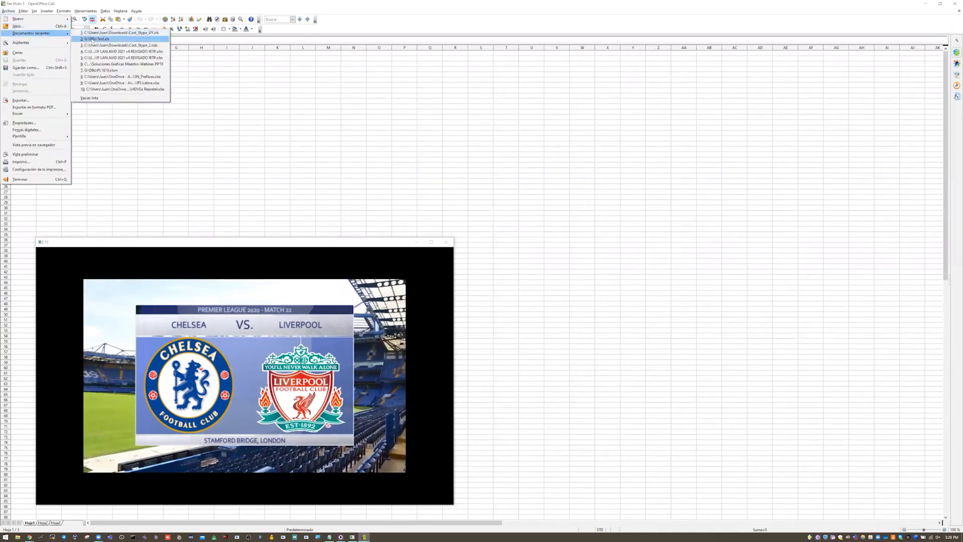
pyautogui.click(93, 38)
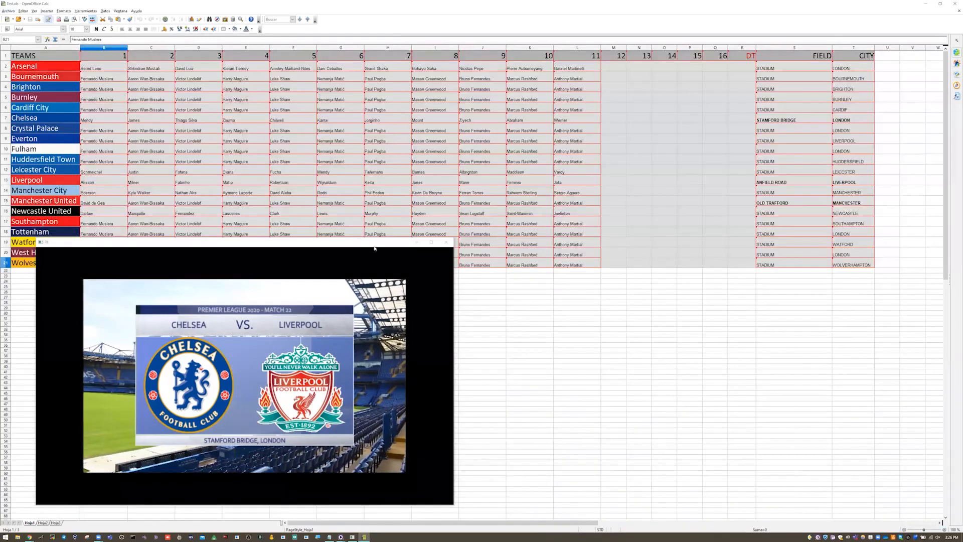
pyautogui.click(374, 246)
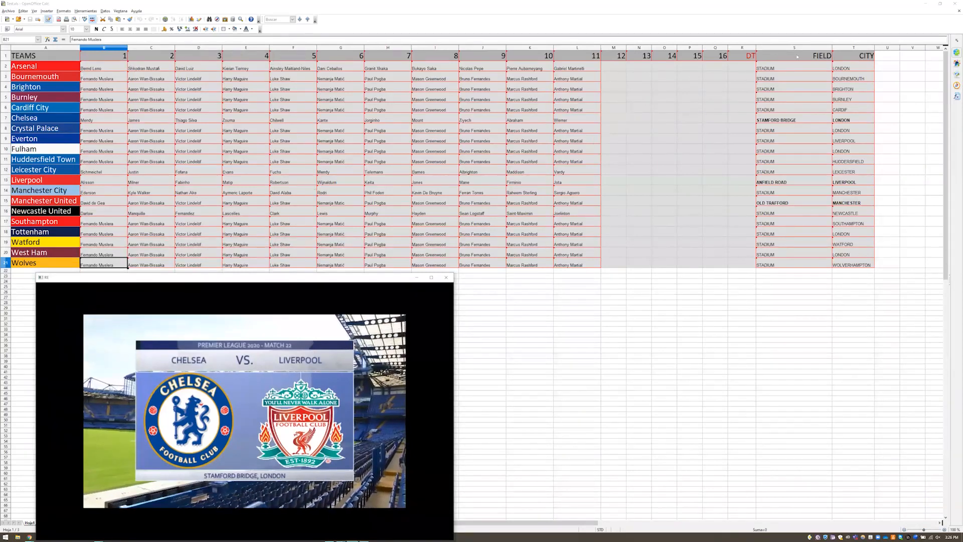
# Step: Examine the team spreadsheet's player, DT, FIELD and CITY columns, including the Manchester United and Chelsea stadiums, and close it
pyautogui.click(620, 68)
pyautogui.click(716, 67)
pyautogui.click(743, 67)
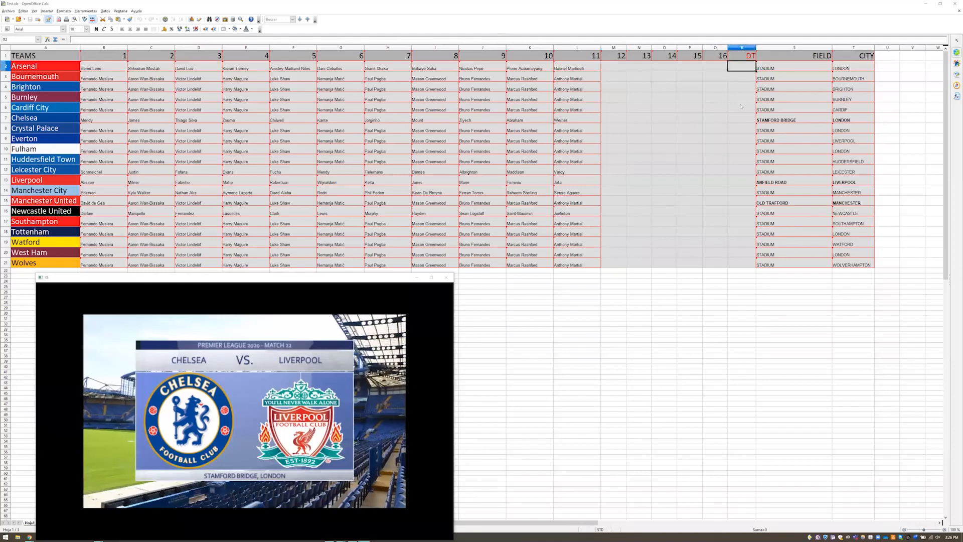
pyautogui.click(794, 57)
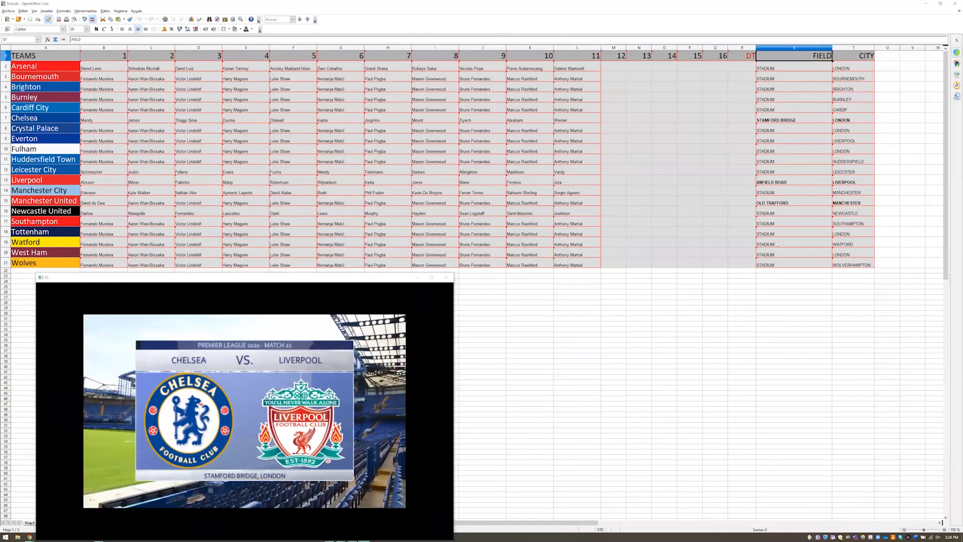
pyautogui.click(775, 205)
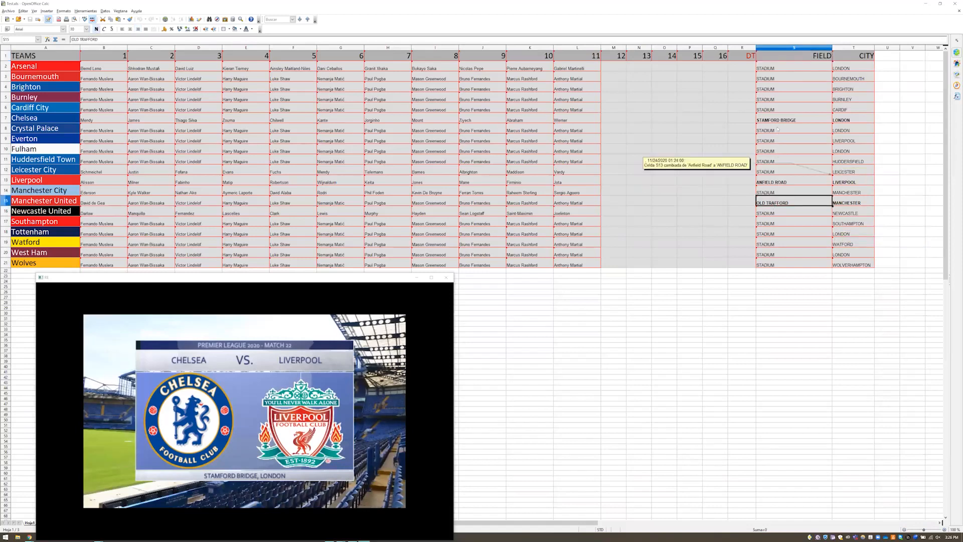
pyautogui.click(803, 120)
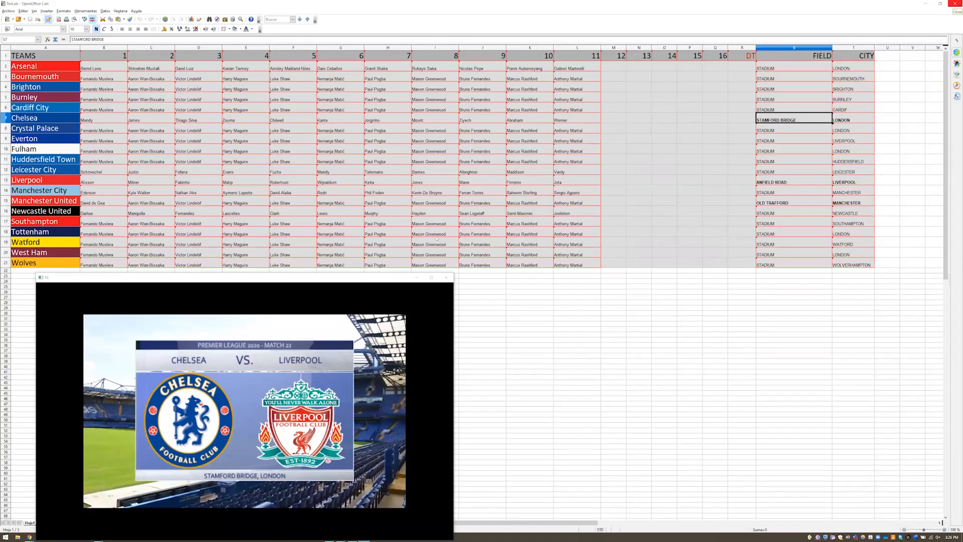
pyautogui.moveTo(369, 278); pyautogui.dragTo(475, 225)
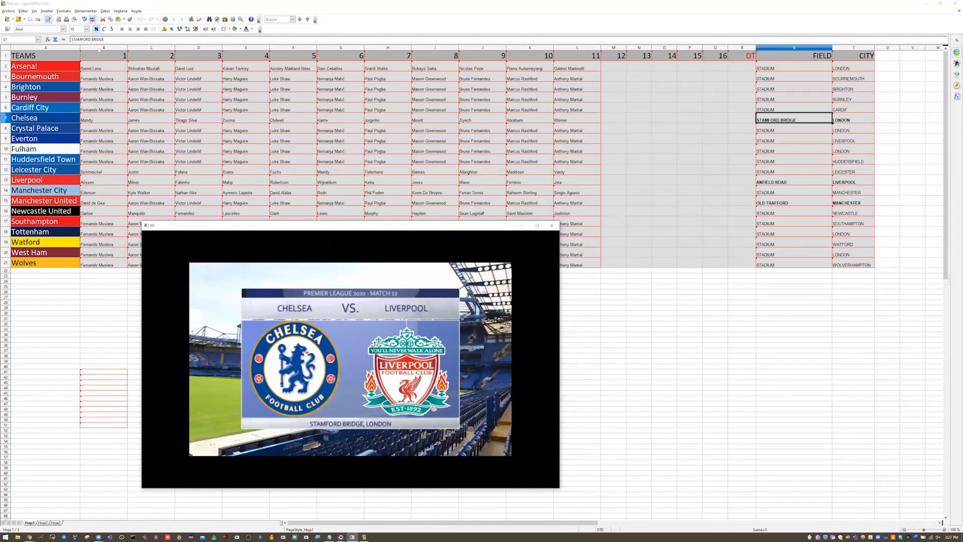
pyautogui.click(953, 4)
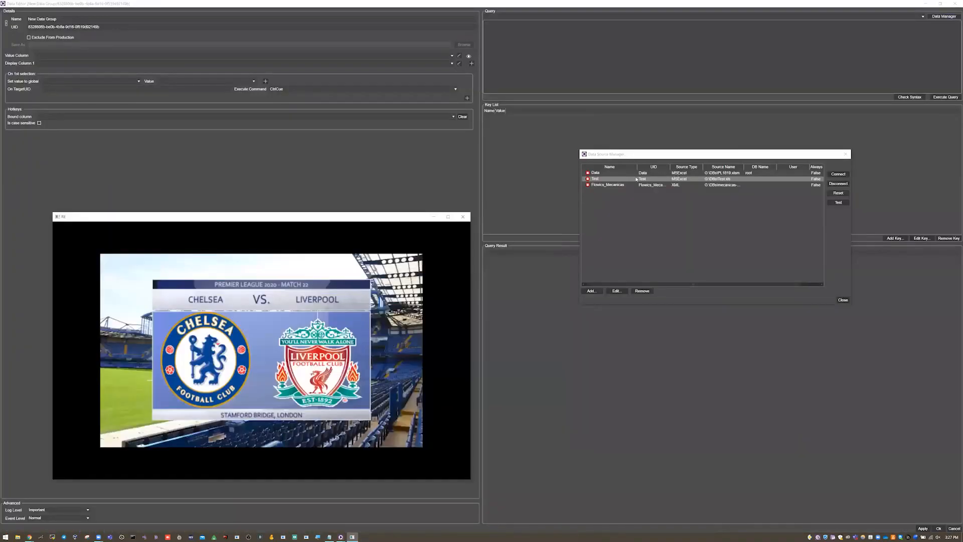
# Step: Review the Test data source's type and file settings without changing them, and close the data source manager
pyautogui.doubleClick(716, 180)
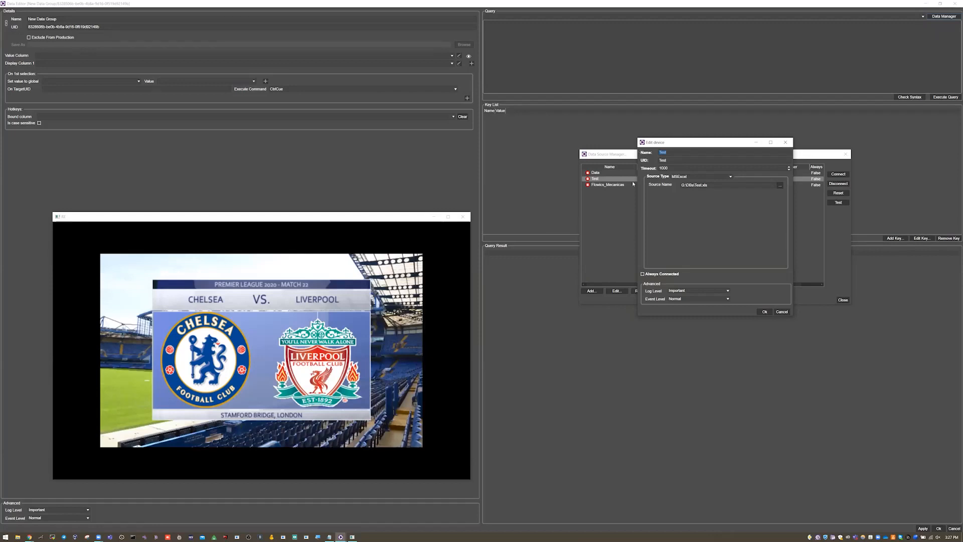
pyautogui.moveTo(680, 143); pyautogui.dragTo(633, 184)
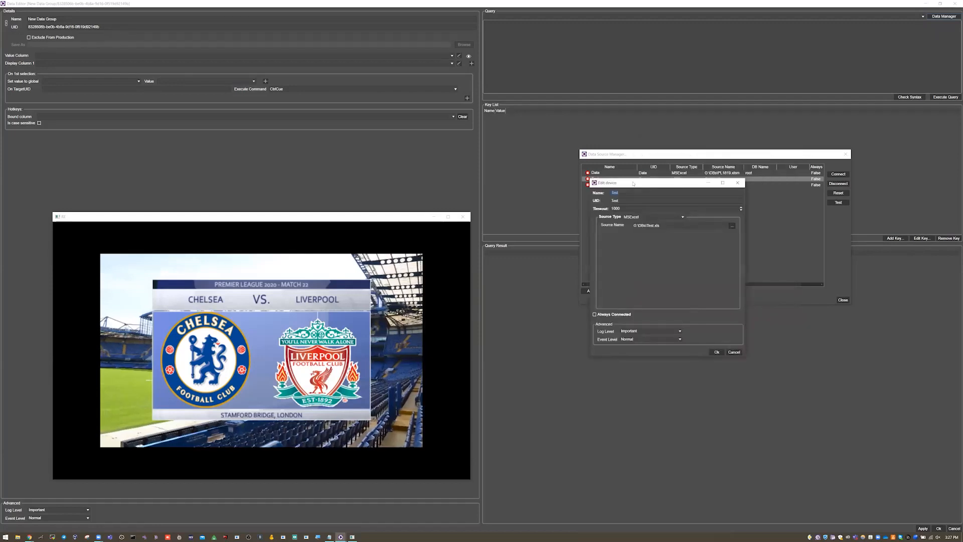
pyautogui.click(735, 352)
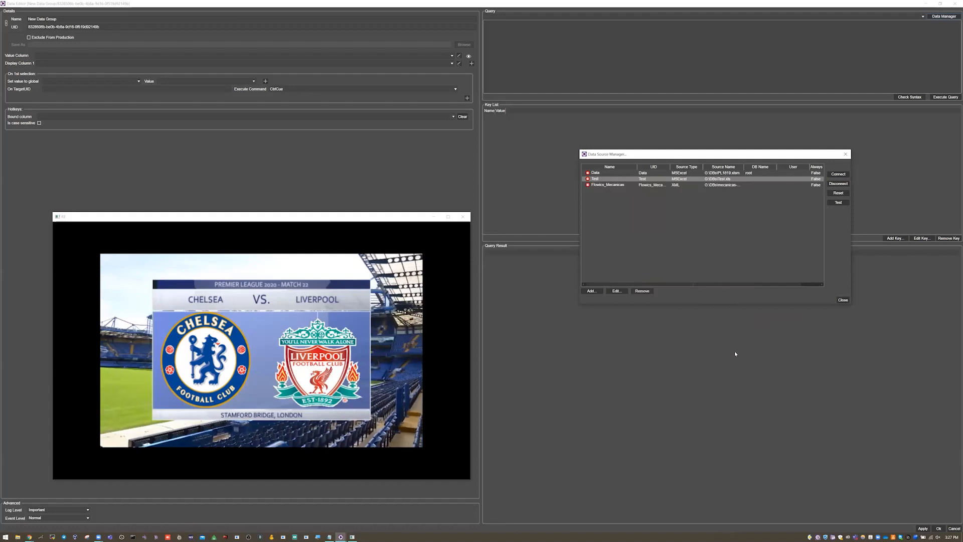
pyautogui.click(843, 300)
# Step: Set Test as the data source of the new data group's query and place the cursor in the query text
pyautogui.click(573, 16)
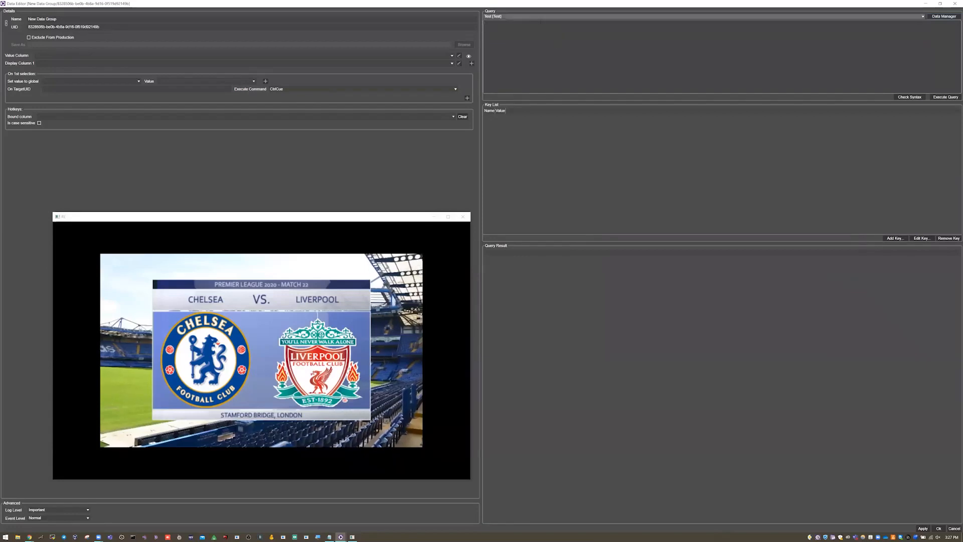
pyautogui.click(484, 24)
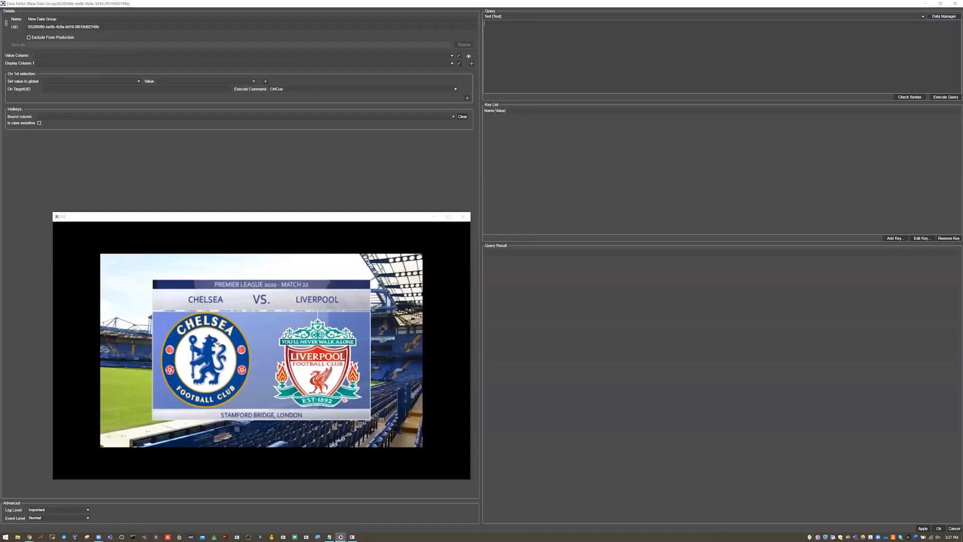
pyautogui.hotkey('alt', 'Tab')
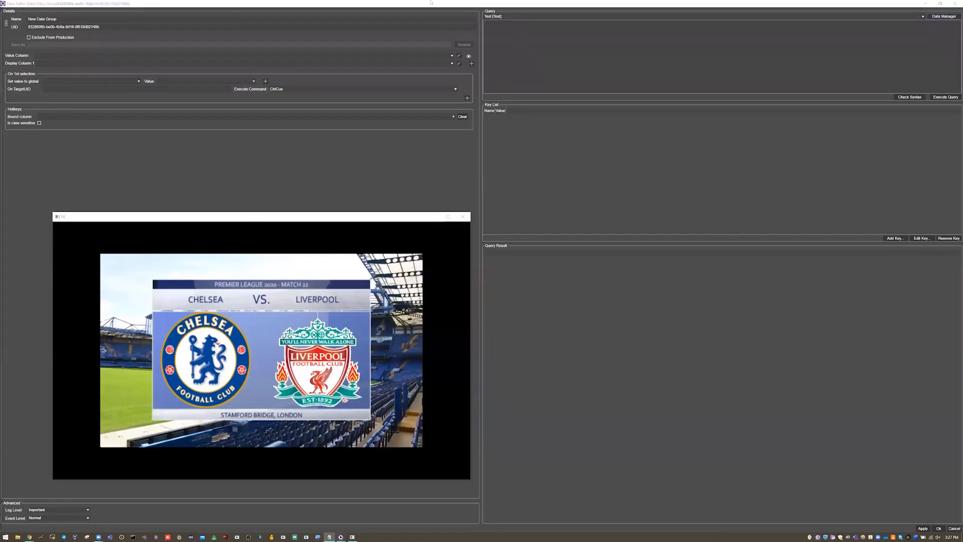
pyautogui.hotkey('alt', 'Tab')
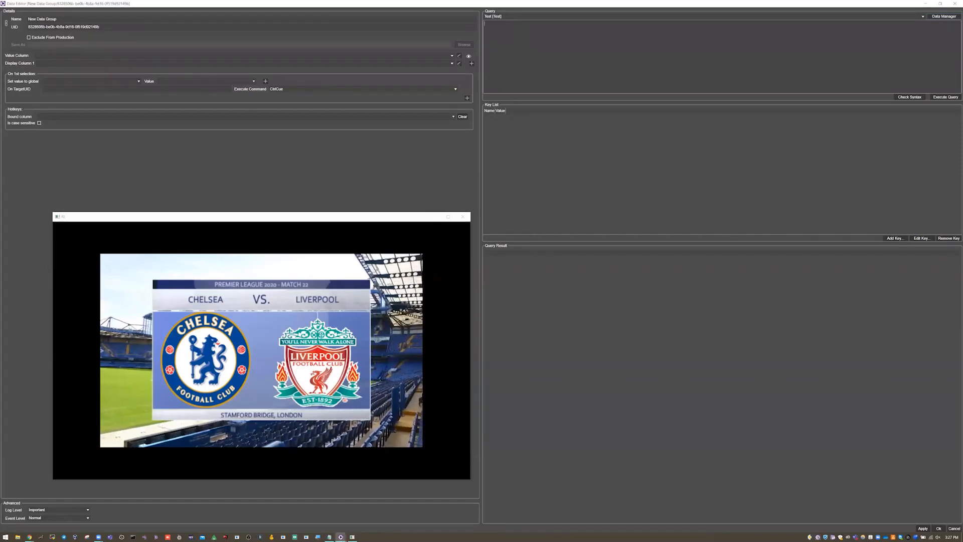
# Step: Look through the suggested select snippets in the query and insert the SELECT keyword
pyautogui.write('SE')
pyautogui.press('Down')
pyautogui.press('Down')
pyautogui.press('Down')
pyautogui.press('Down')
pyautogui.press('Up')
pyautogui.press('Up')
pyautogui.press('Up')
pyautogui.press('Down')
pyautogui.press('Down')
pyautogui.press('Down')
pyautogui.press('Down')
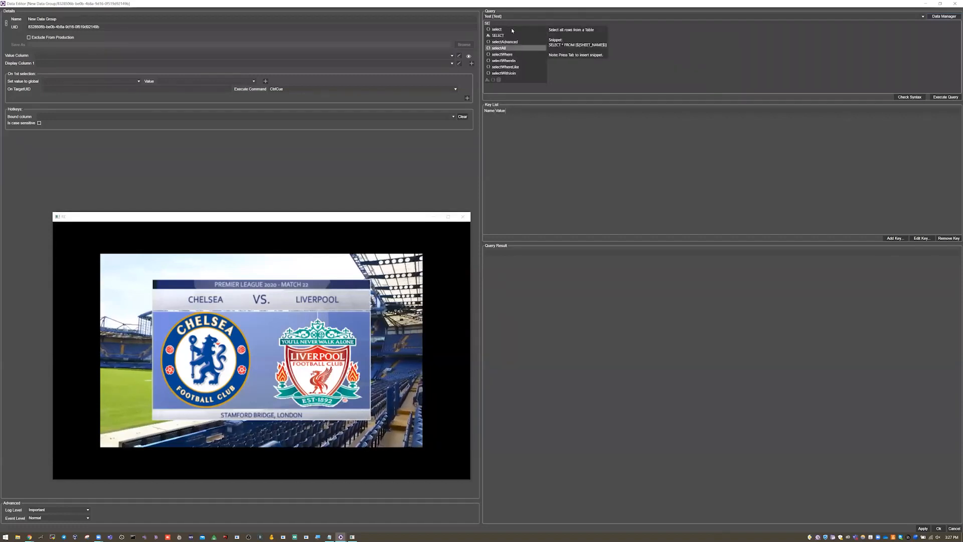
pyautogui.press('Up')
pyautogui.press('Up')
pyautogui.press('Up')
pyautogui.press('Up')
pyautogui.press('Up')
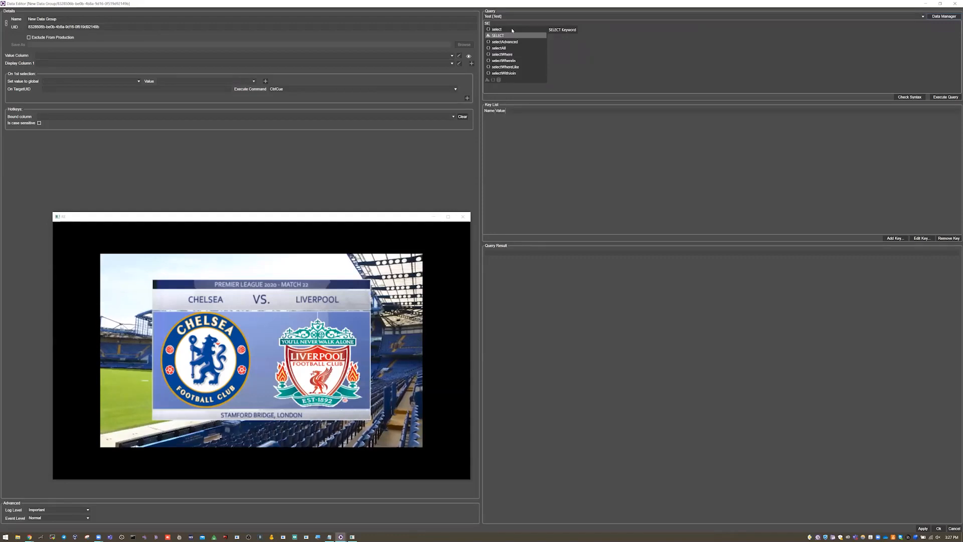
pyautogui.press('Return')
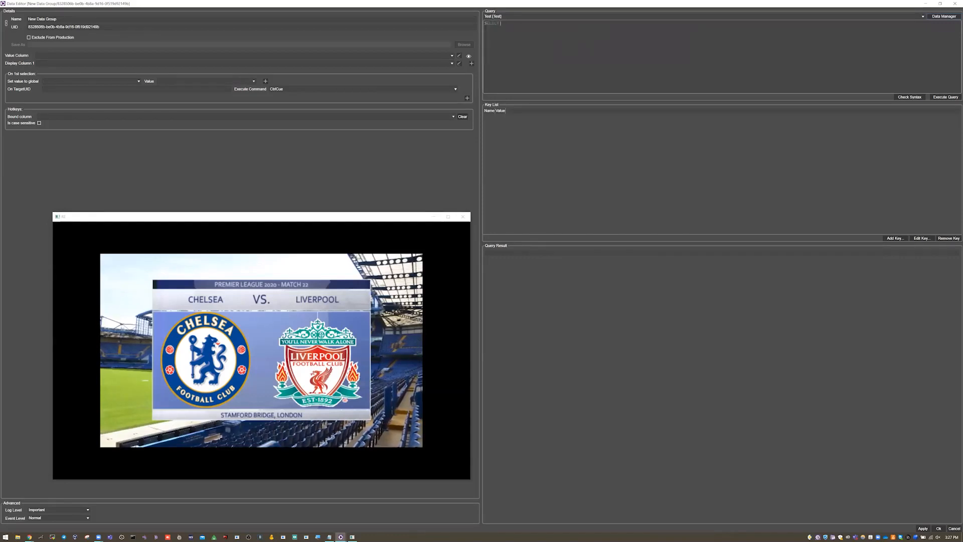
# Step: Complete the query as SELECT * FROM [Hoja1$], picking the Hoja1$ table from the suggestions
pyautogui.write('* F')
pyautogui.press('Return')
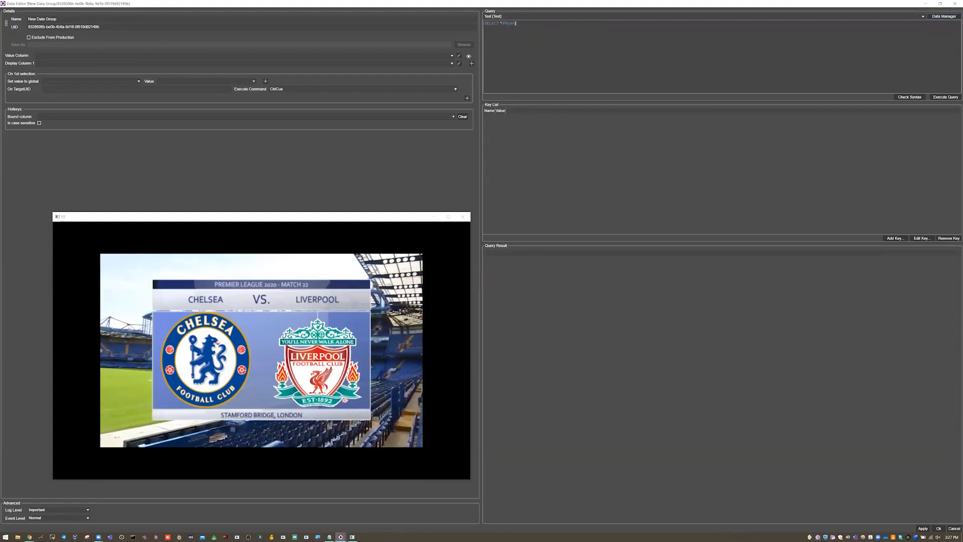
pyautogui.write('H')
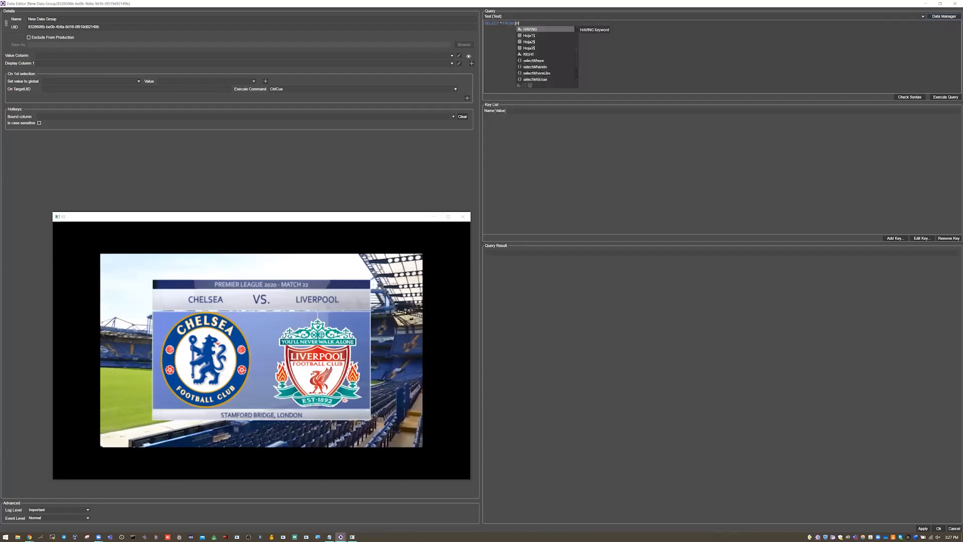
pyautogui.press('Down')
pyautogui.press('Down')
pyautogui.press('Down')
pyautogui.press('Up')
pyautogui.press('Up')
pyautogui.press('Up')
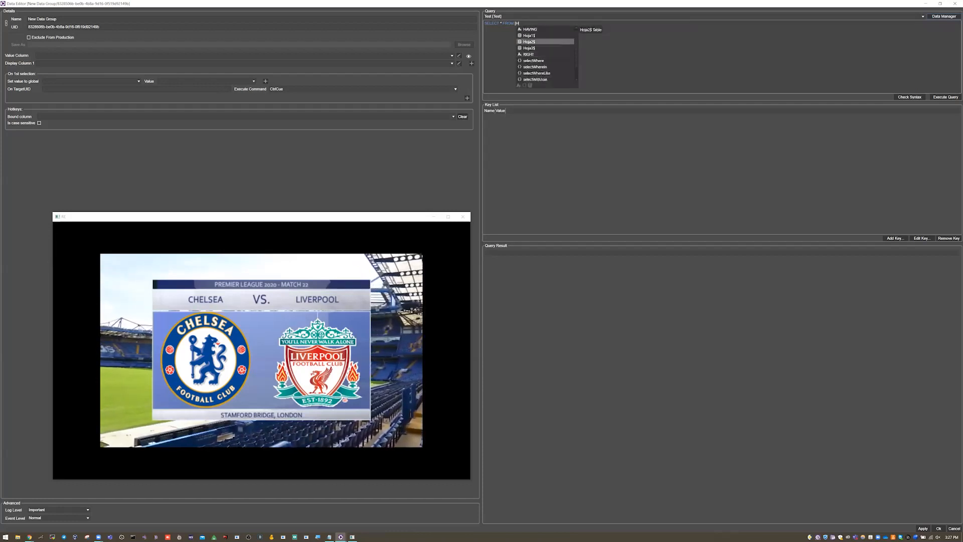
pyautogui.press('Down')
pyautogui.press('Down')
pyautogui.press('Up')
pyautogui.press('Up')
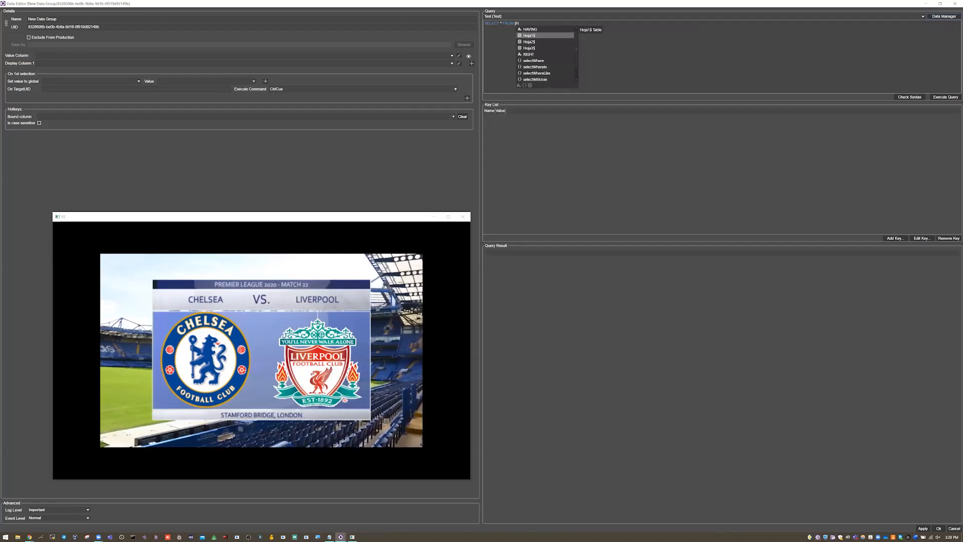
pyautogui.press('Return')
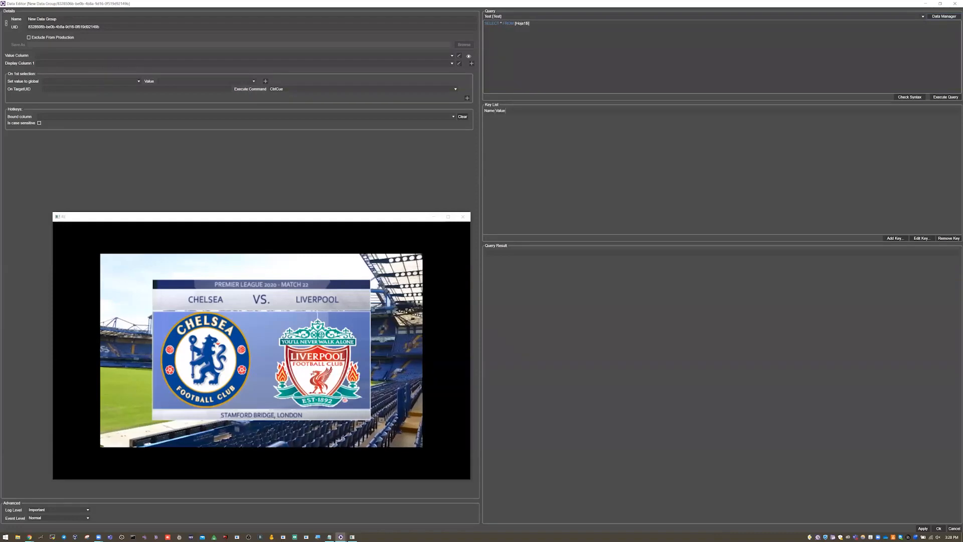
# Step: Check the query's syntax, execute it, and look through the result columns up to FIELD and CITY
pyautogui.click(920, 97)
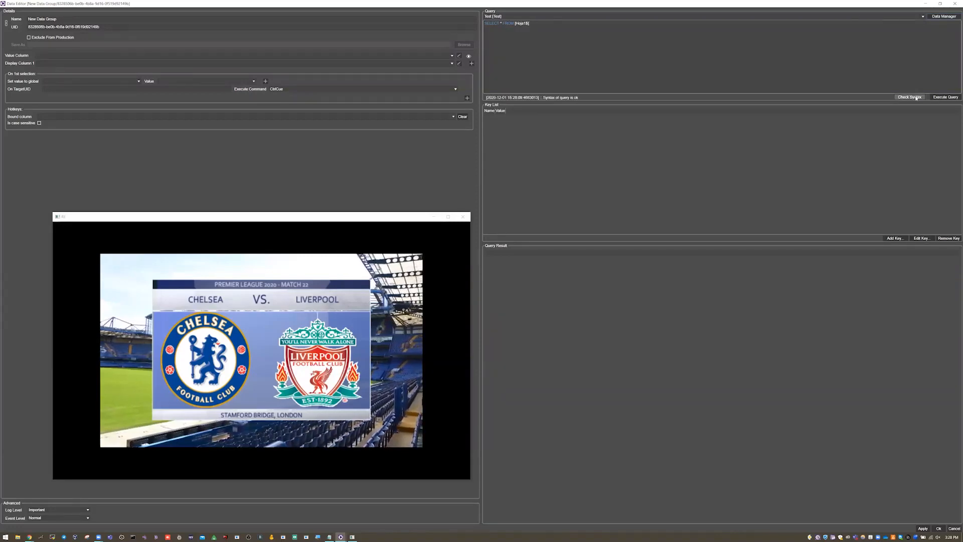
pyautogui.click(943, 97)
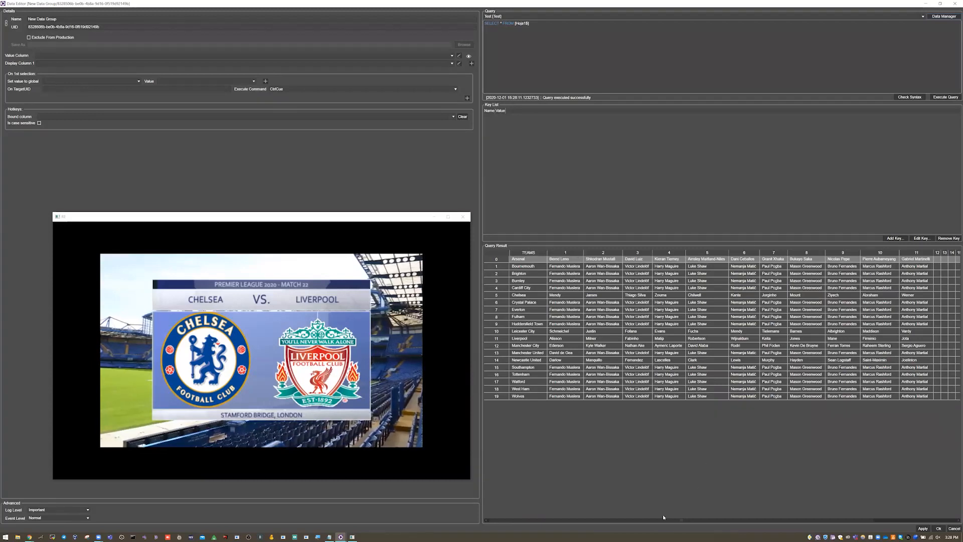
pyautogui.moveTo(798, 520); pyautogui.dragTo(851, 517)
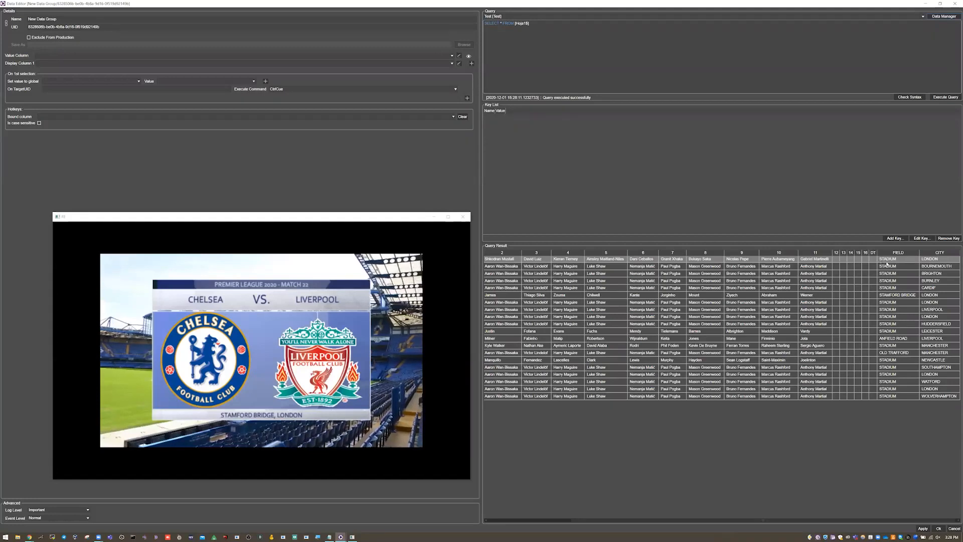
pyautogui.click(894, 297)
pyautogui.moveTo(873, 520); pyautogui.dragTo(893, 526)
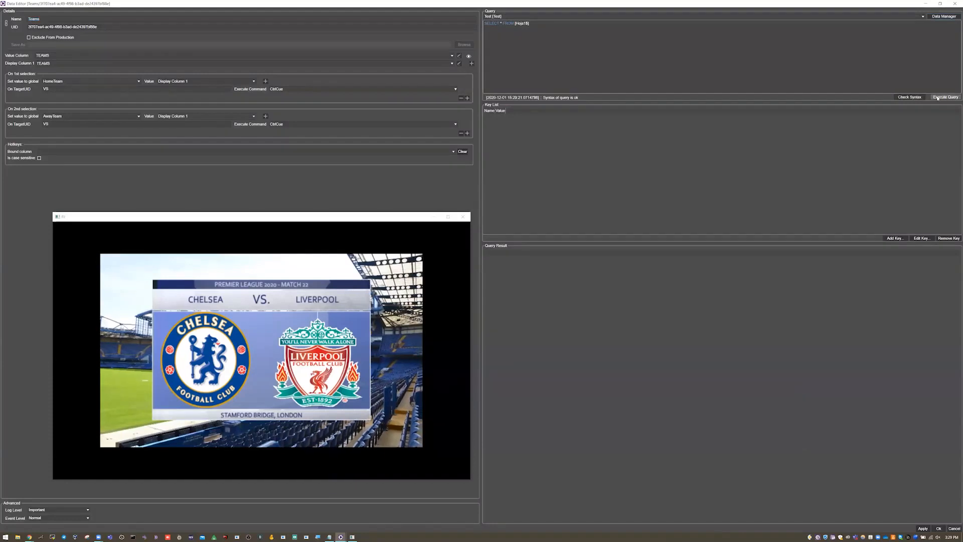
# Step: Open the existing Teams data group's editor, enlarge it, and review the value column choices, keeping TEAMS selected
pyautogui.click(938, 99)
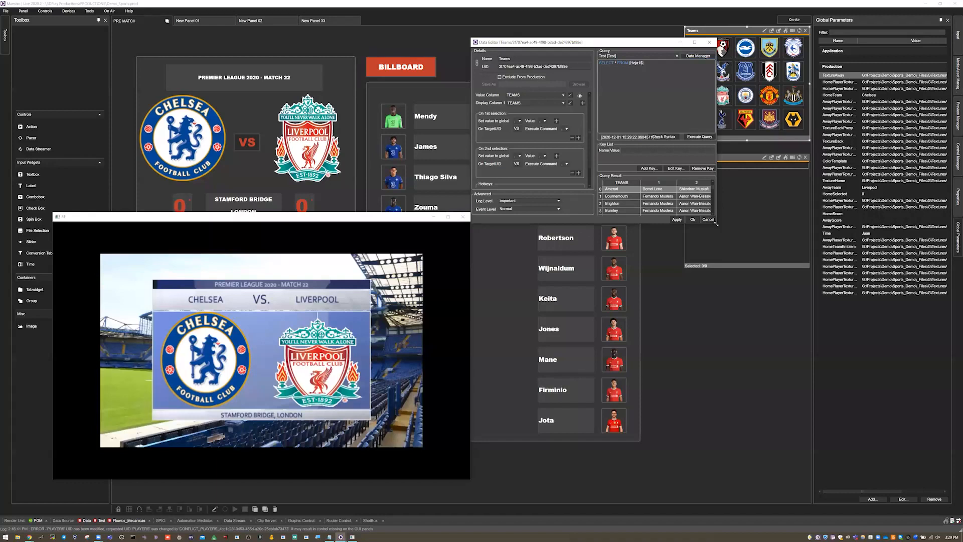
pyautogui.moveTo(717, 223); pyautogui.dragTo(930, 479)
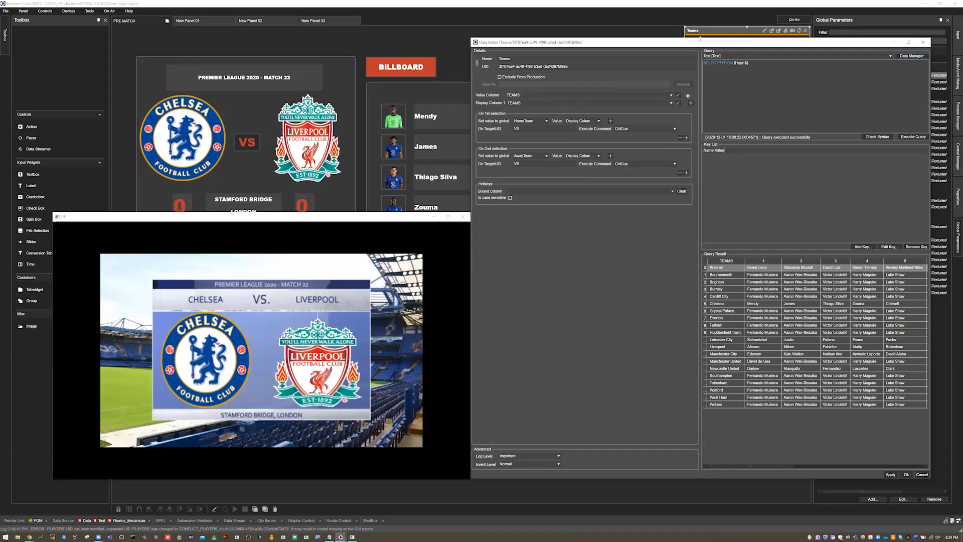
pyautogui.moveTo(700, 43); pyautogui.dragTo(707, 128)
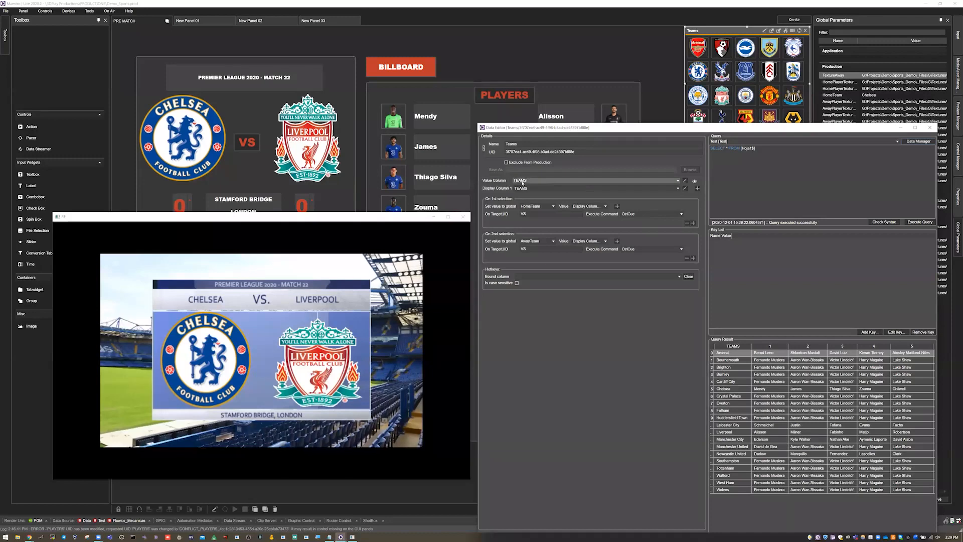
pyautogui.click(524, 180)
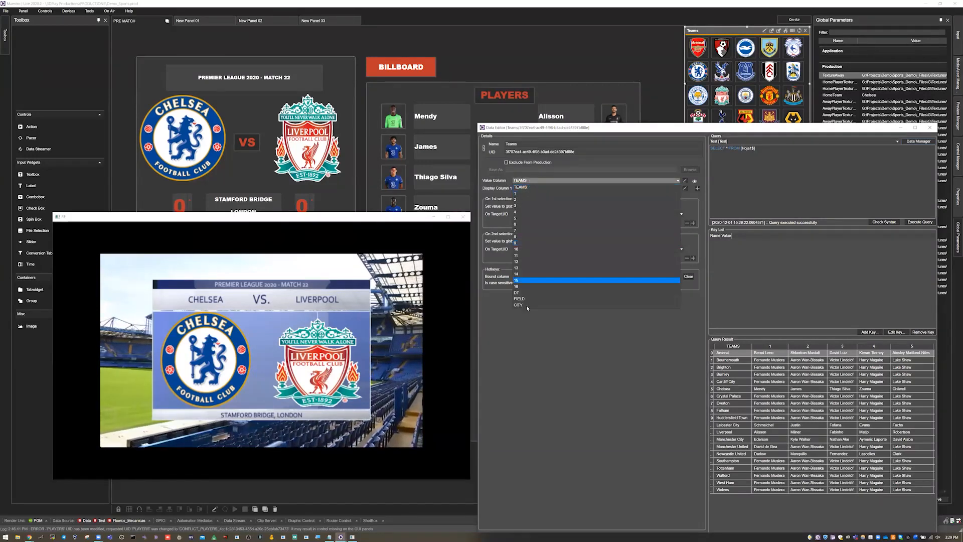
pyautogui.click(531, 188)
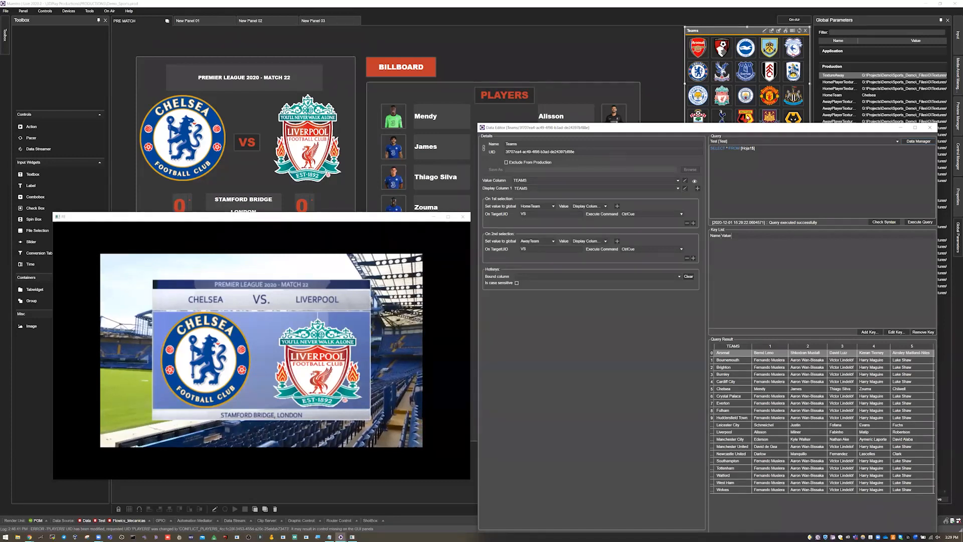
# Step: Shrink the preview window and inspect the Teams value column's conversion settings, keeping the ImagePath type
pyautogui.moveTo(557, 68); pyautogui.dragTo(558, 70)
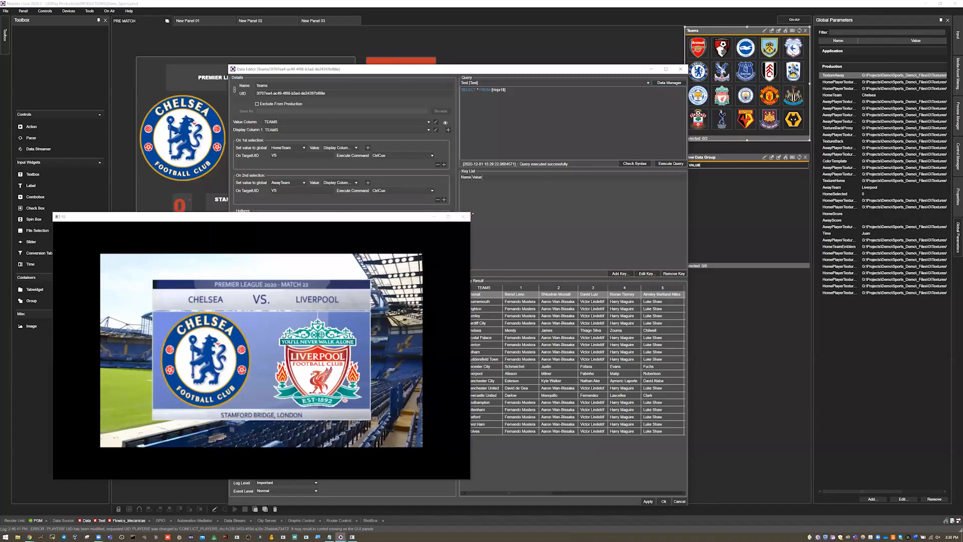
pyautogui.moveTo(472, 214); pyautogui.dragTo(299, 330)
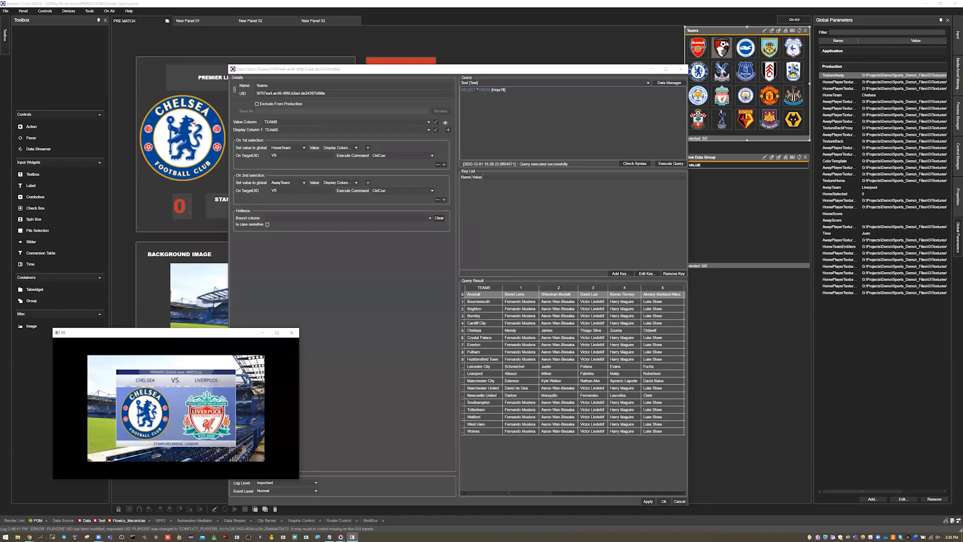
pyautogui.click(436, 122)
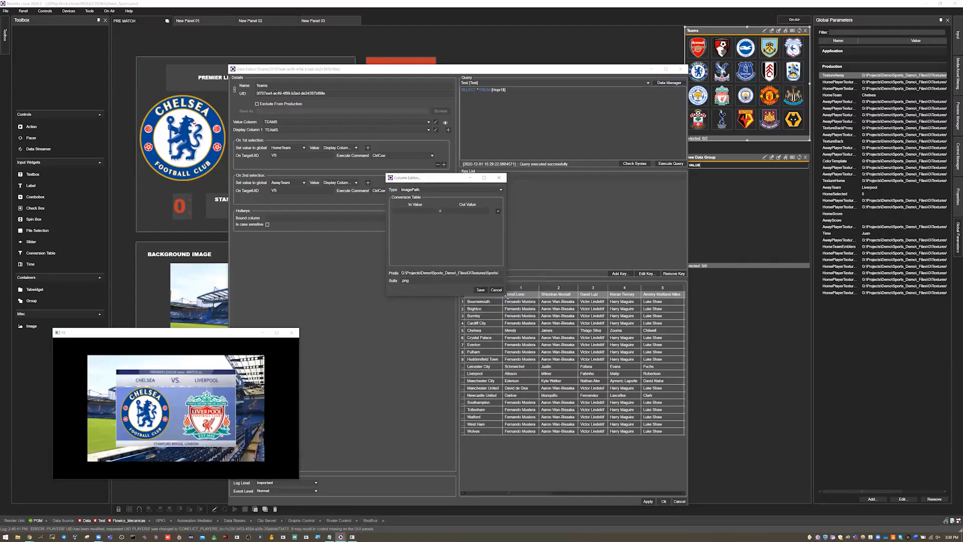
pyautogui.moveTo(507, 296); pyautogui.dragTo(590, 329)
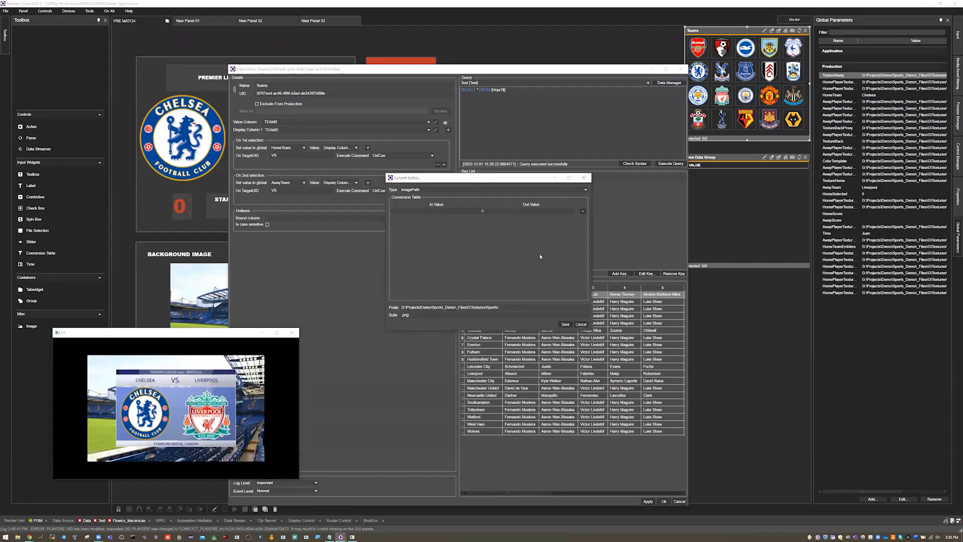
pyautogui.click(434, 190)
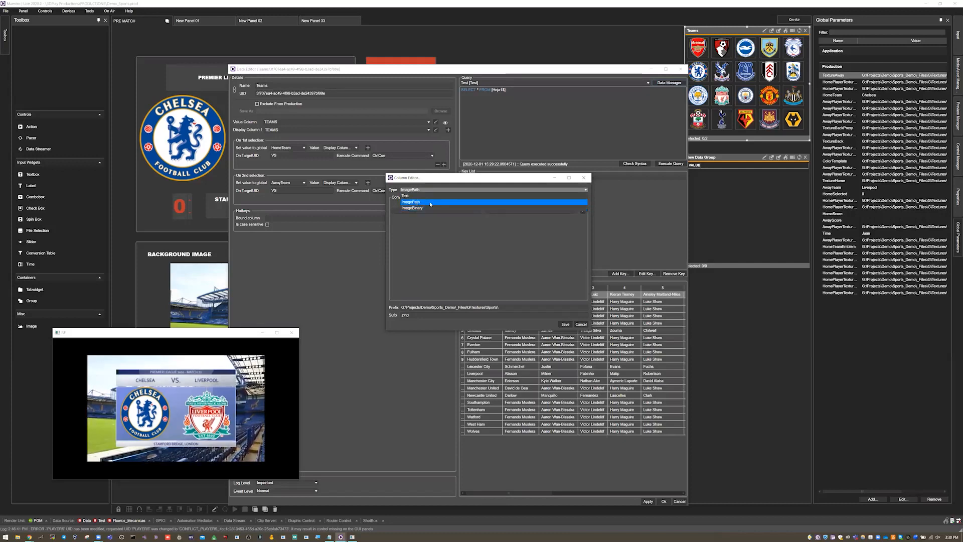
pyautogui.click(420, 203)
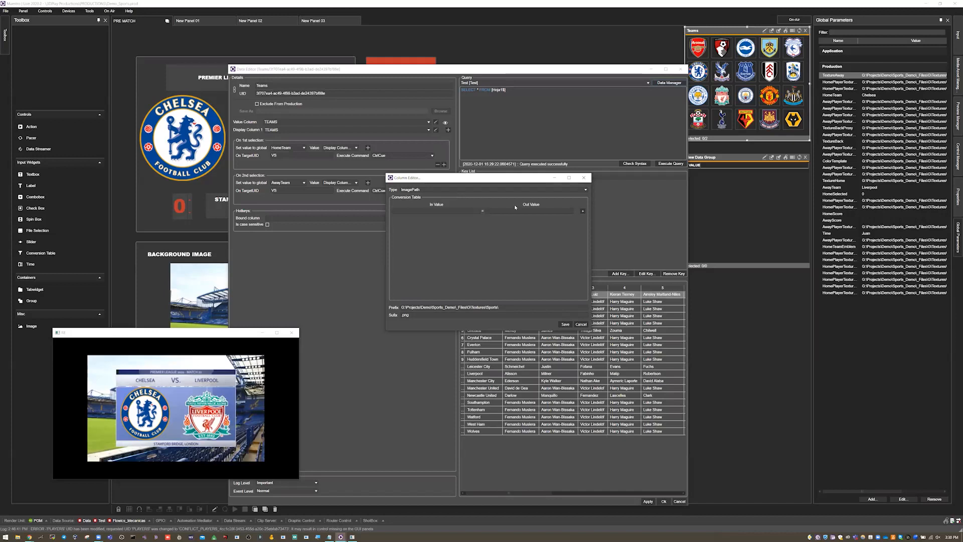
# Step: Add three extra rows to the column's conversion table and remove them again
pyautogui.click(583, 211)
pyautogui.click(583, 219)
pyautogui.click(583, 228)
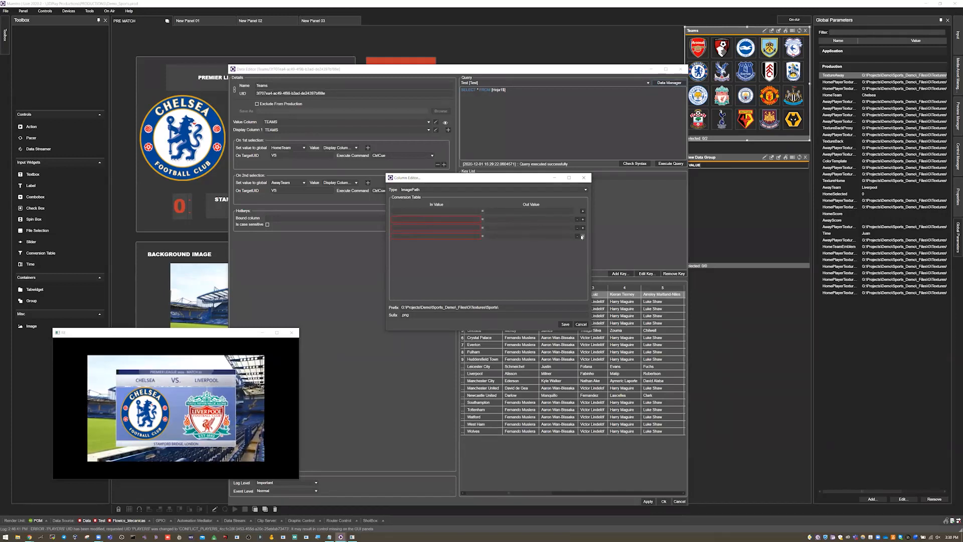
pyautogui.click(578, 237)
pyautogui.click(577, 228)
pyautogui.click(577, 220)
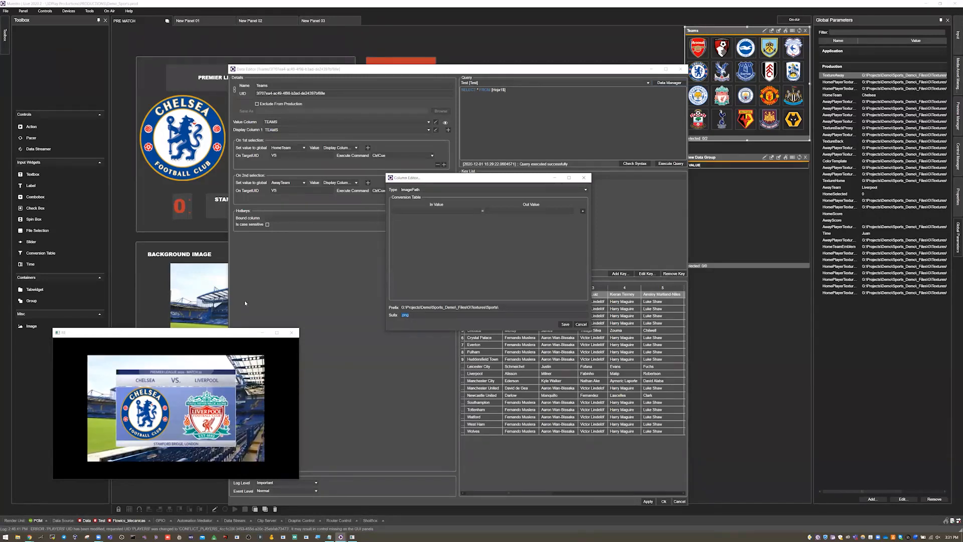
# Step: Compare the logo files in File Explorer's Sports textures folder with the column's path prefix, and cancel out of the Teams editor
pyautogui.click(18, 537)
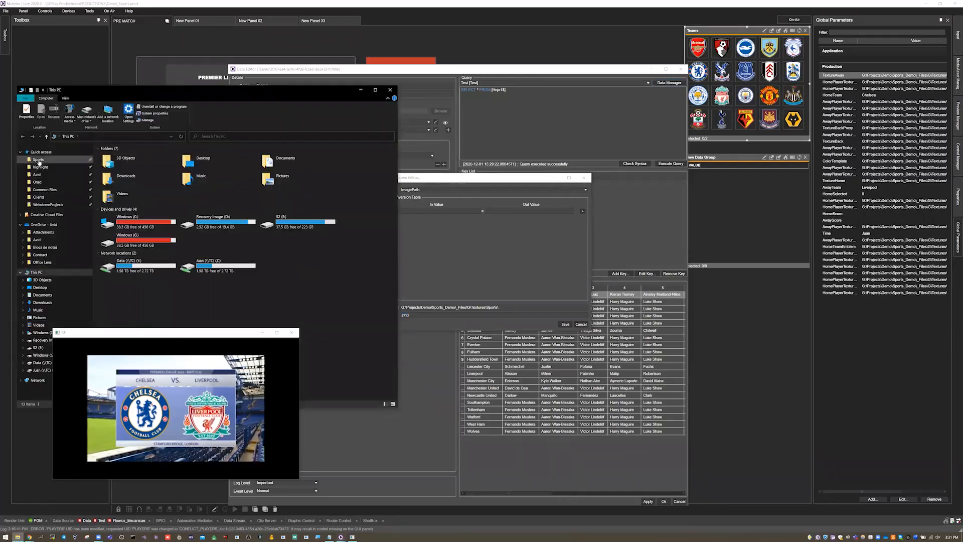
pyautogui.click(39, 160)
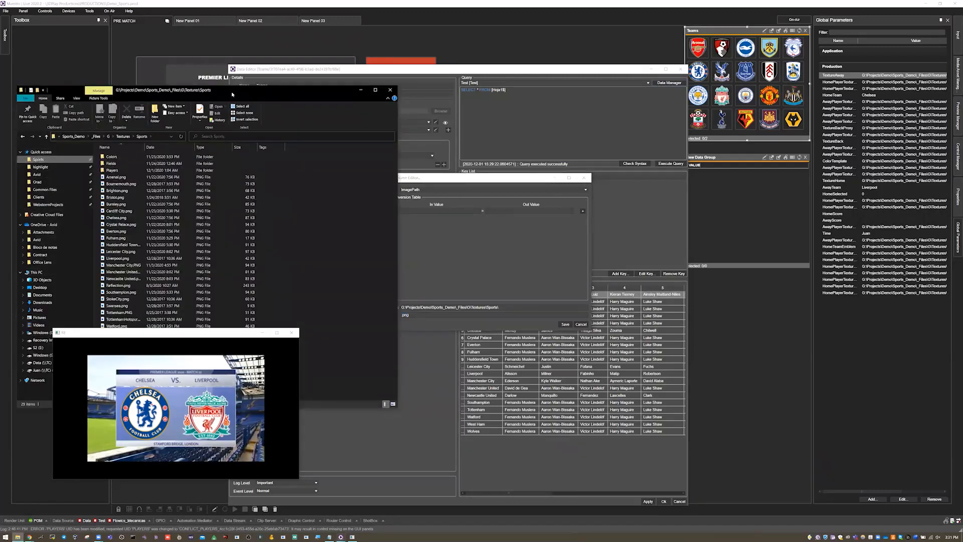
pyautogui.moveTo(231, 91); pyautogui.dragTo(263, 46)
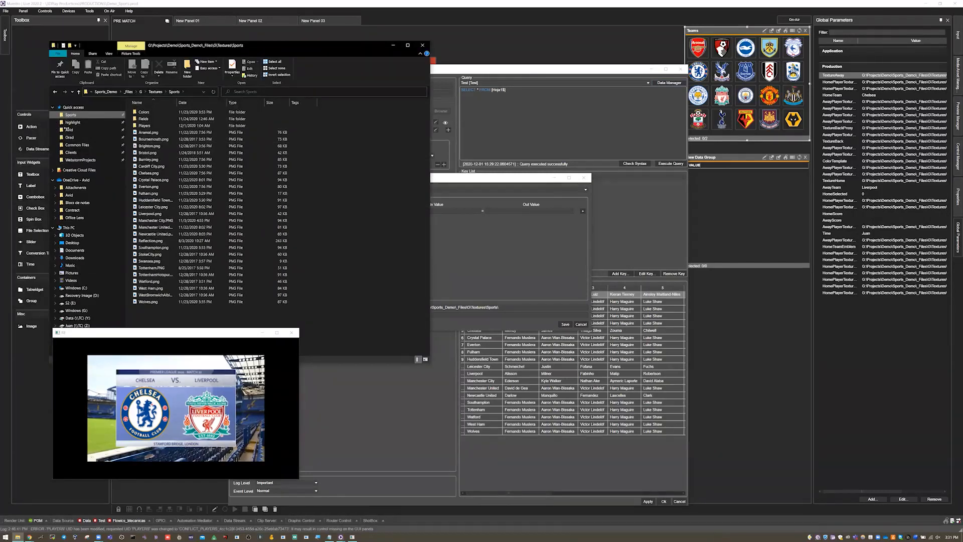
pyautogui.moveTo(126, 286); pyautogui.dragTo(67, 289)
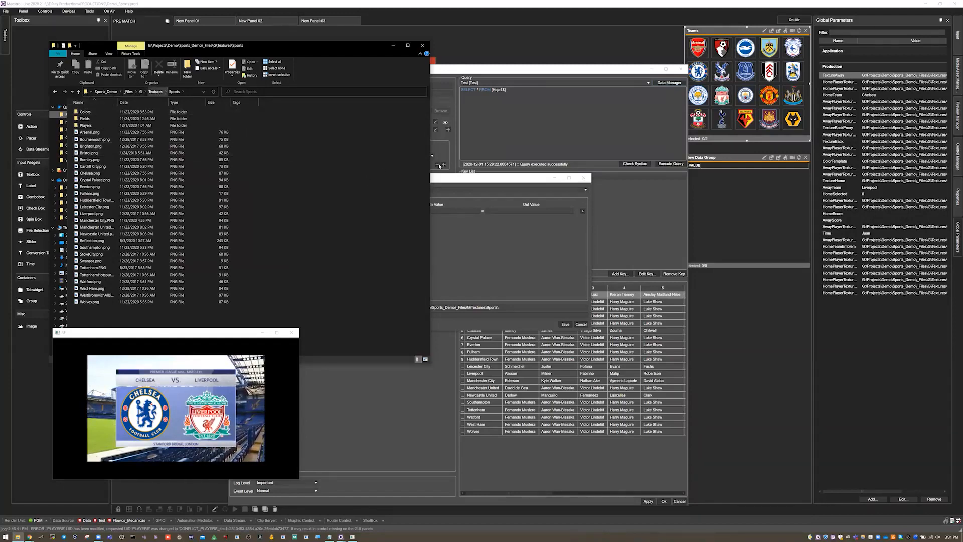
pyautogui.moveTo(443, 179); pyautogui.dragTo(478, 162)
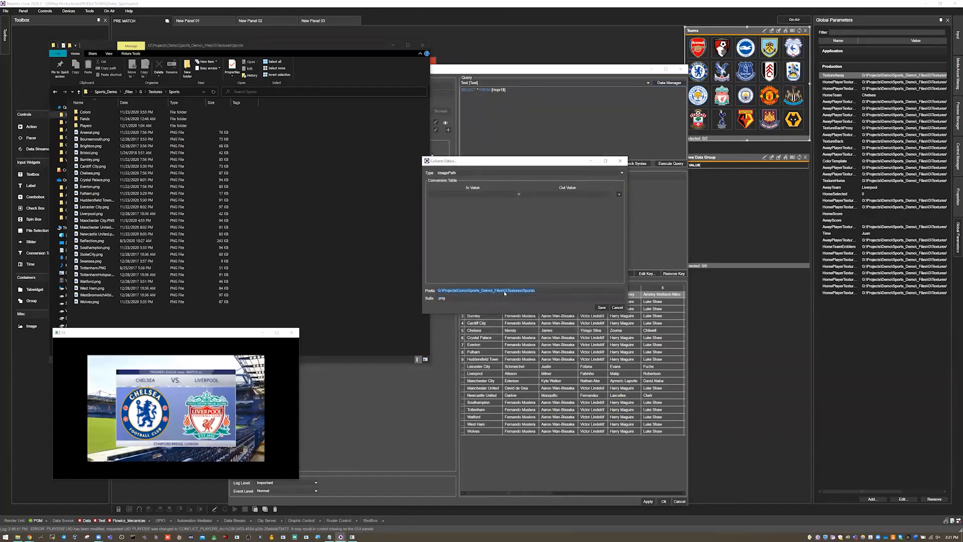
pyautogui.click(100, 132)
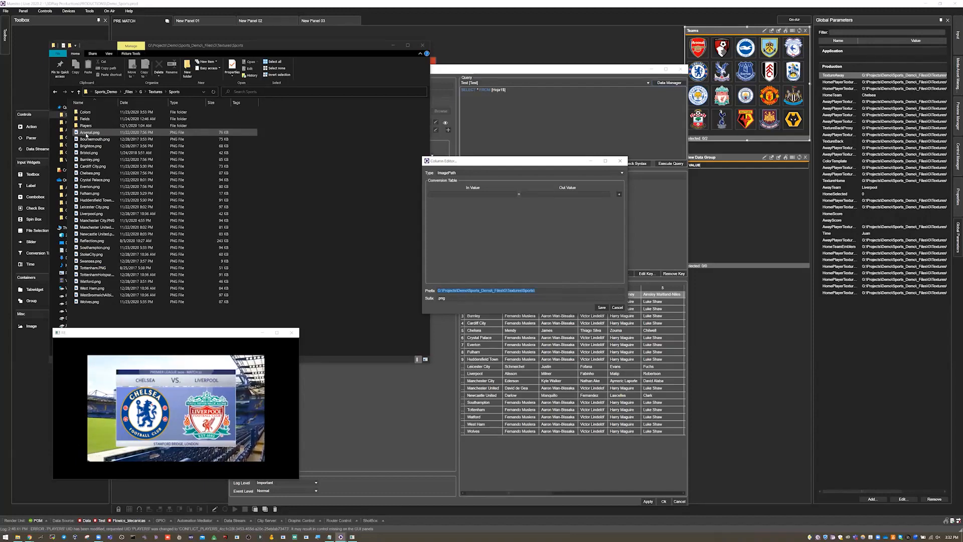
pyautogui.click(393, 45)
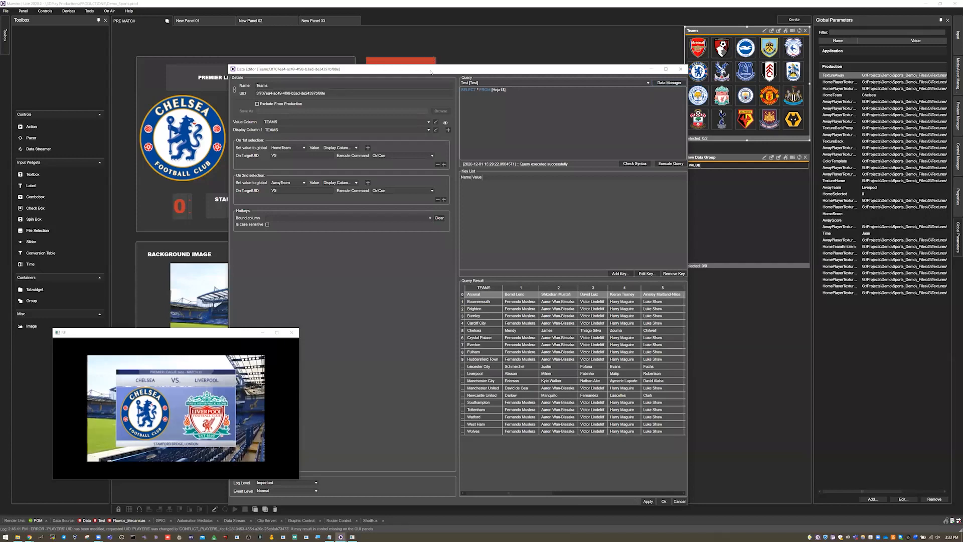
pyautogui.click(576, 475)
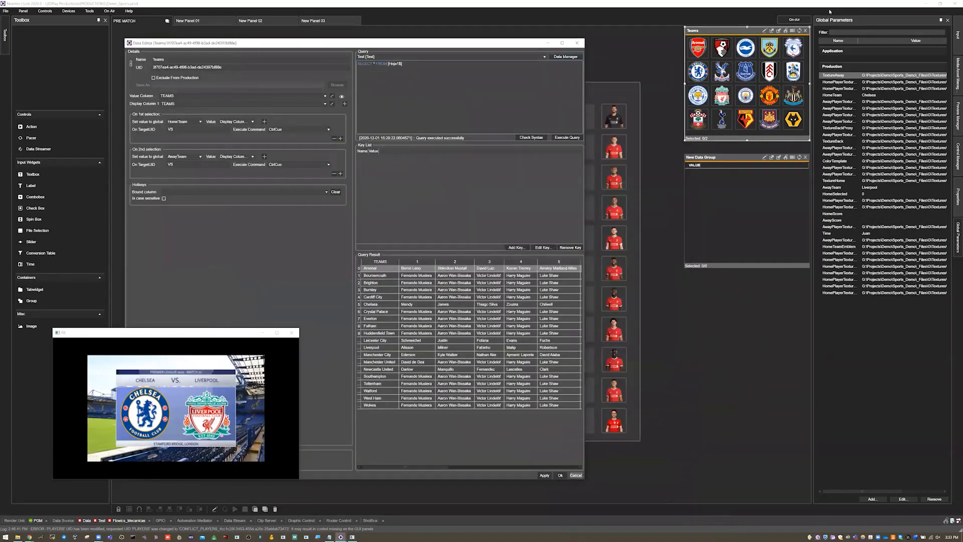
# Step: Widen the Teams data group and move the New Data Group lower on the panel
pyautogui.moveTo(684, 86); pyautogui.dragTo(658, 86)
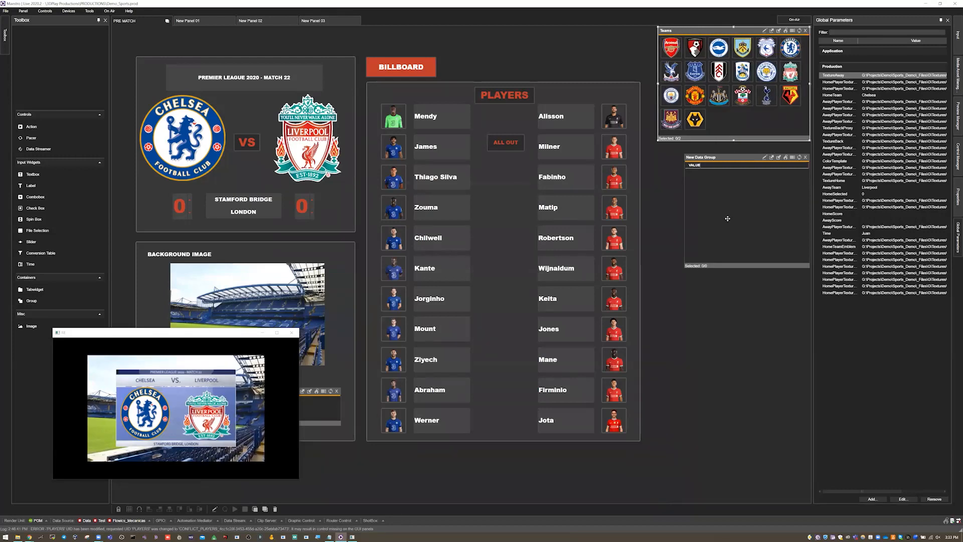
pyautogui.moveTo(746, 158); pyautogui.dragTo(726, 246)
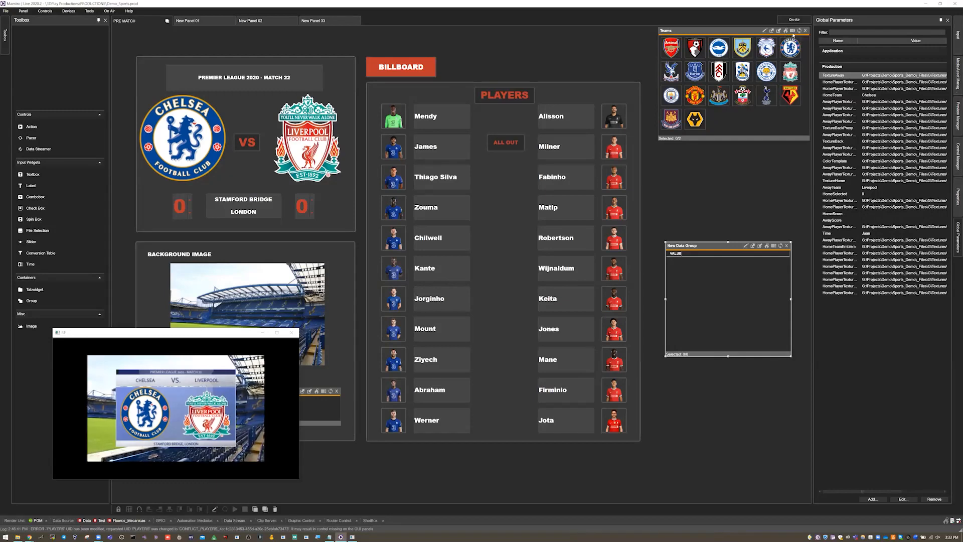
# Step: Display the Teams data group in Table view and widen its TEAMS column
pyautogui.click(793, 31)
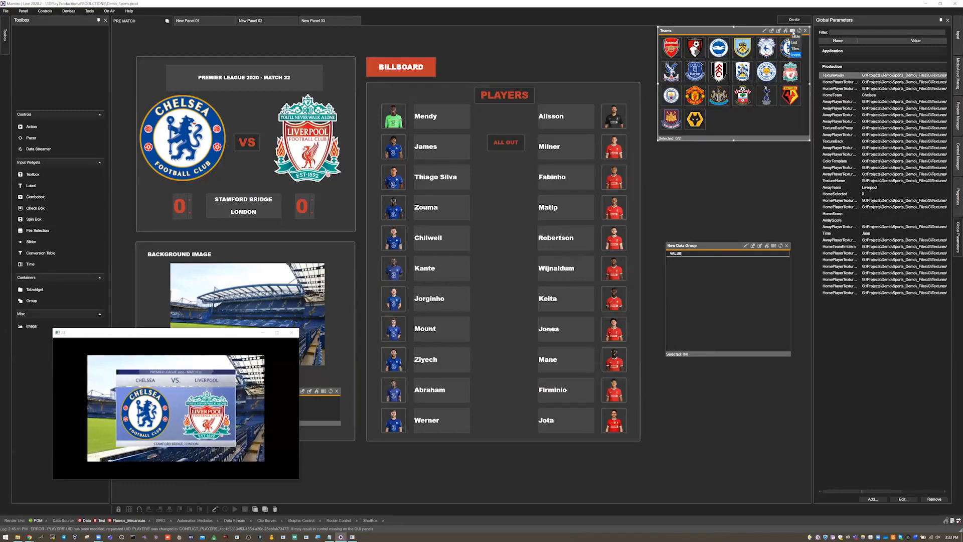
pyautogui.click(792, 32)
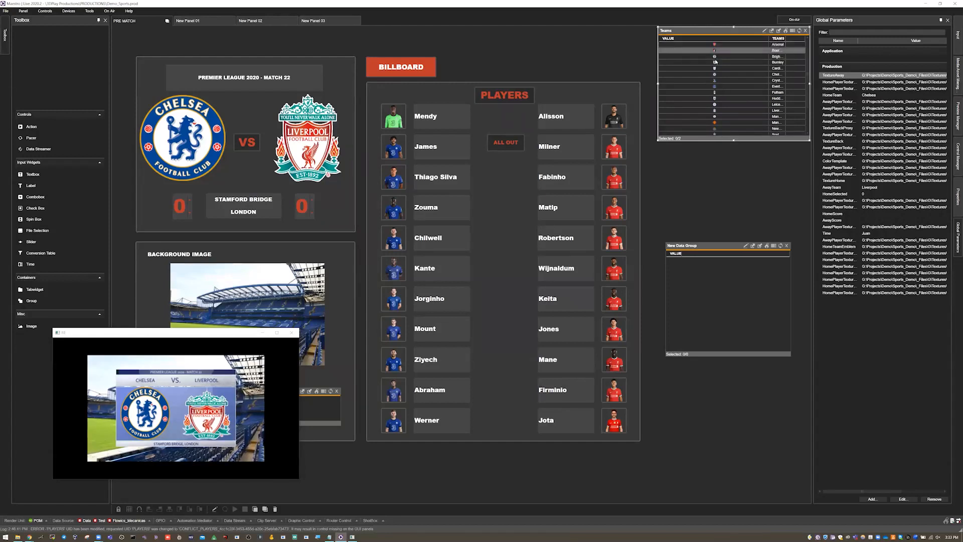
pyautogui.moveTo(770, 38); pyautogui.dragTo(802, 38)
# Step: Turn on the Magnifier and try the List and Tiles views of the Teams data group before returning to Icons
pyautogui.click(320, 536)
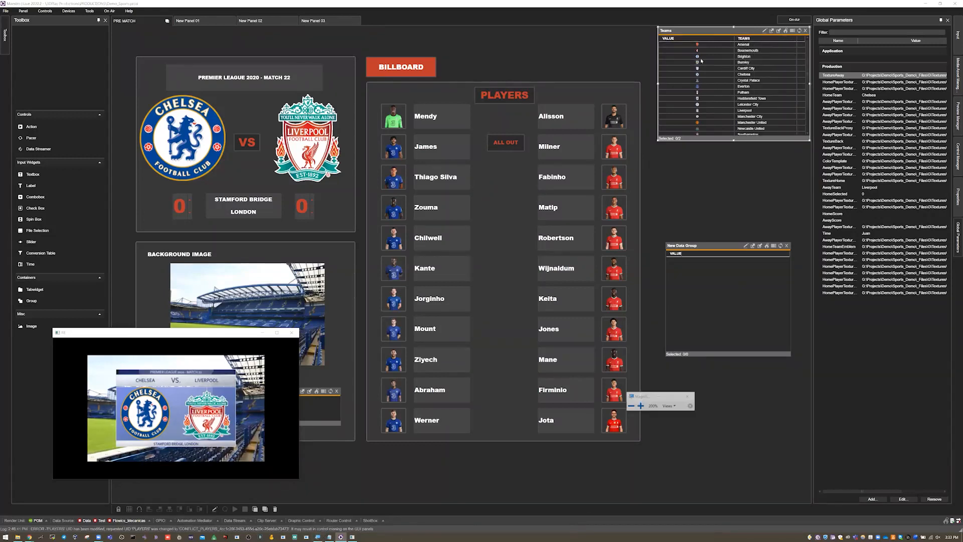
pyautogui.click(793, 31)
pyautogui.click(794, 57)
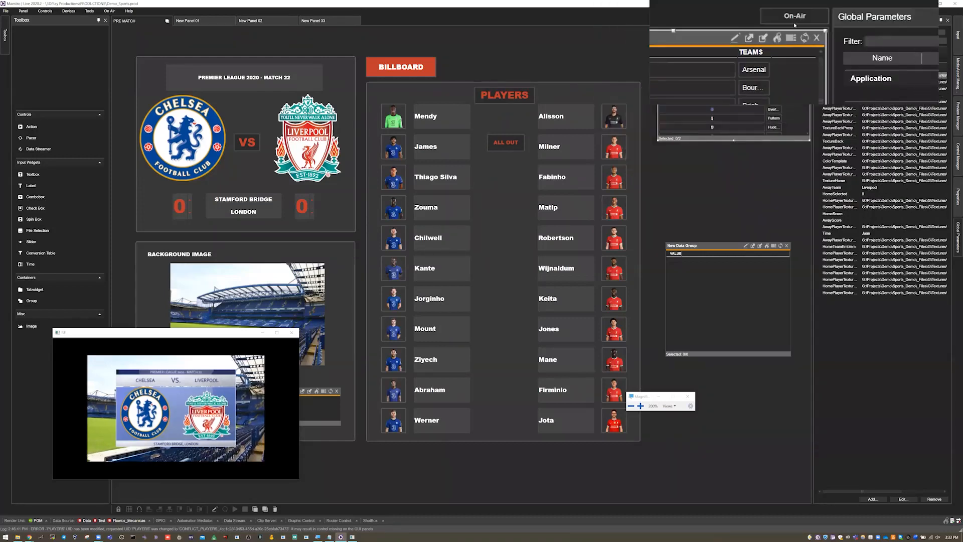
pyautogui.click(792, 31)
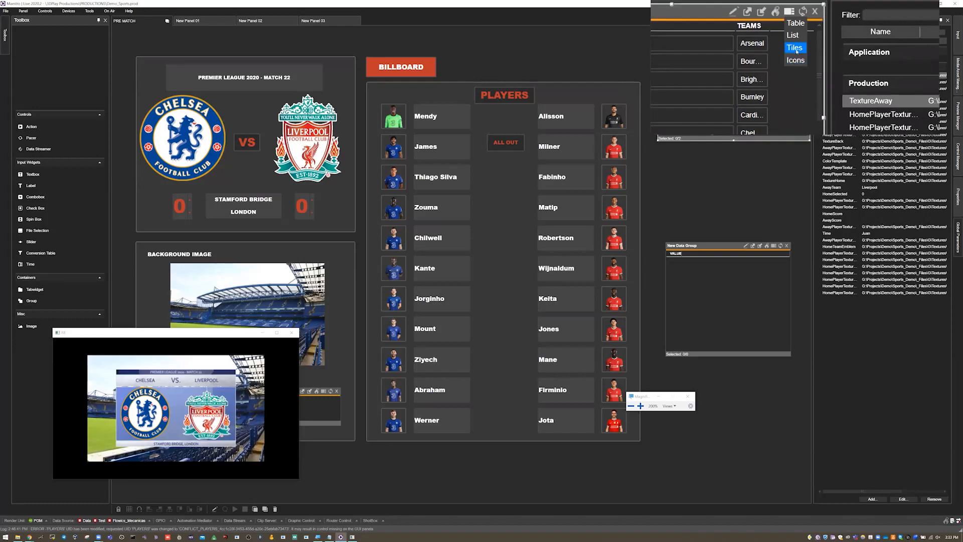
pyautogui.click(797, 53)
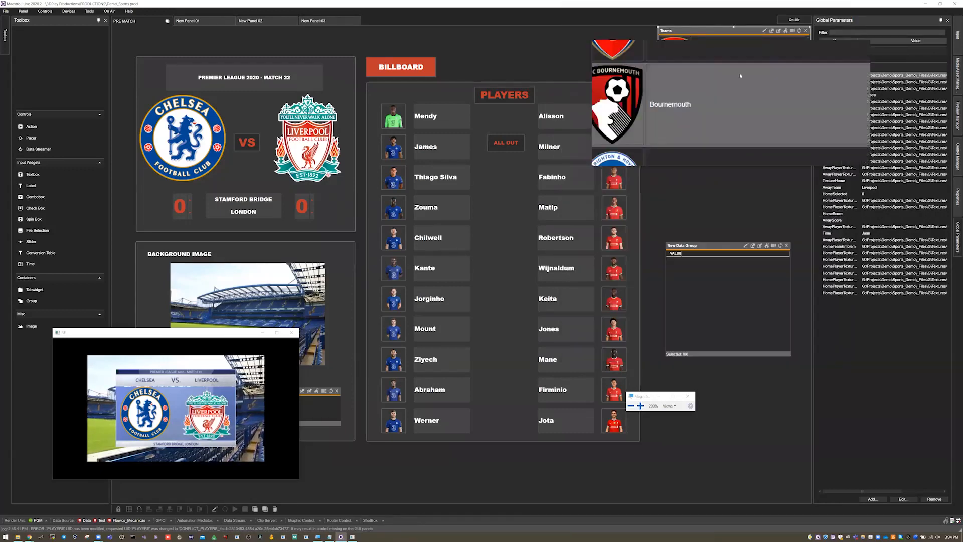
pyautogui.click(793, 31)
pyautogui.click(792, 55)
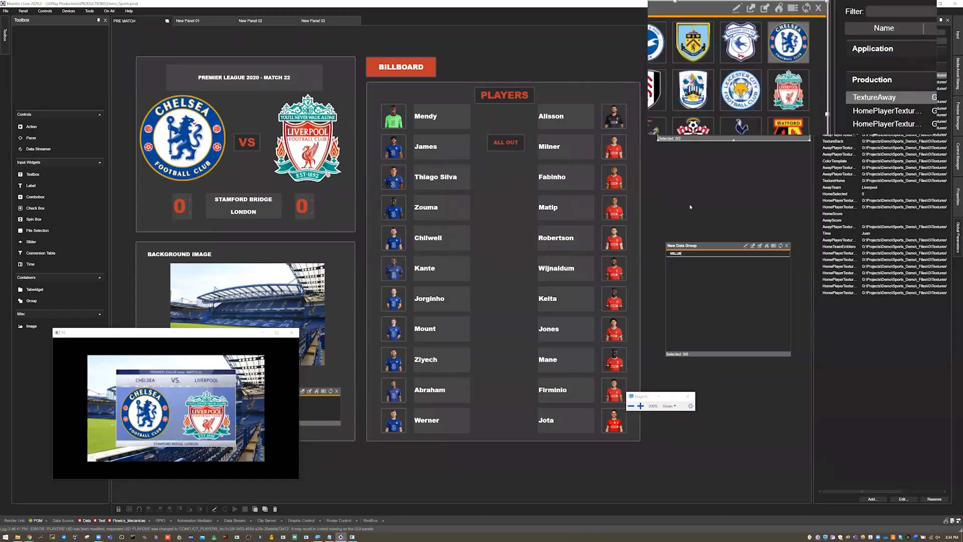
# Step: Close the Magnifier and slightly reduce the Teams data group's height
pyautogui.click(686, 391)
pyautogui.moveTo(734, 141)
pyautogui.mouseDown()
pyautogui.moveTo(734, 203)
pyautogui.moveTo(737, 88)
pyautogui.moveTo(736, 136)
pyautogui.mouseUp()
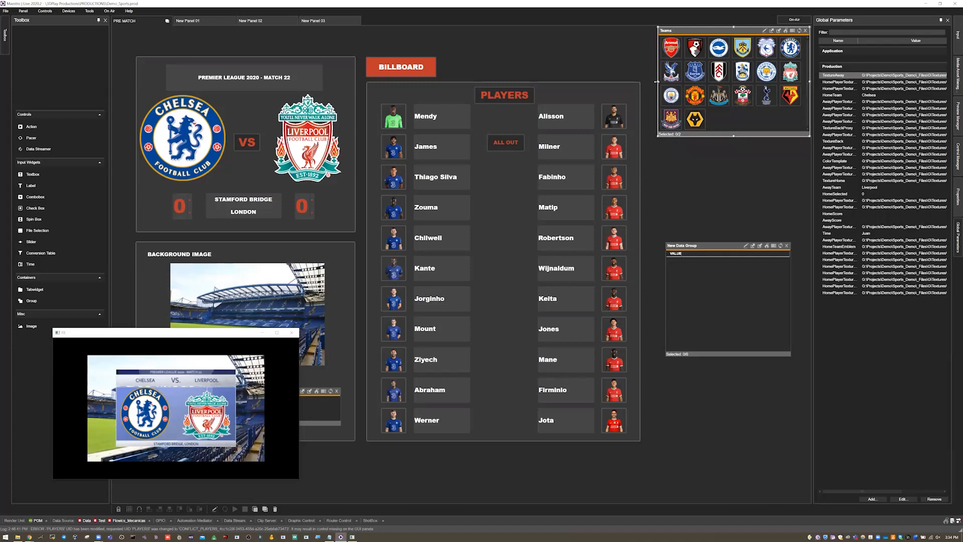
# Step: Narrow the Teams data group so its club icons are arranged in five columns
pyautogui.moveTo(658, 81); pyautogui.dragTo(674, 82)
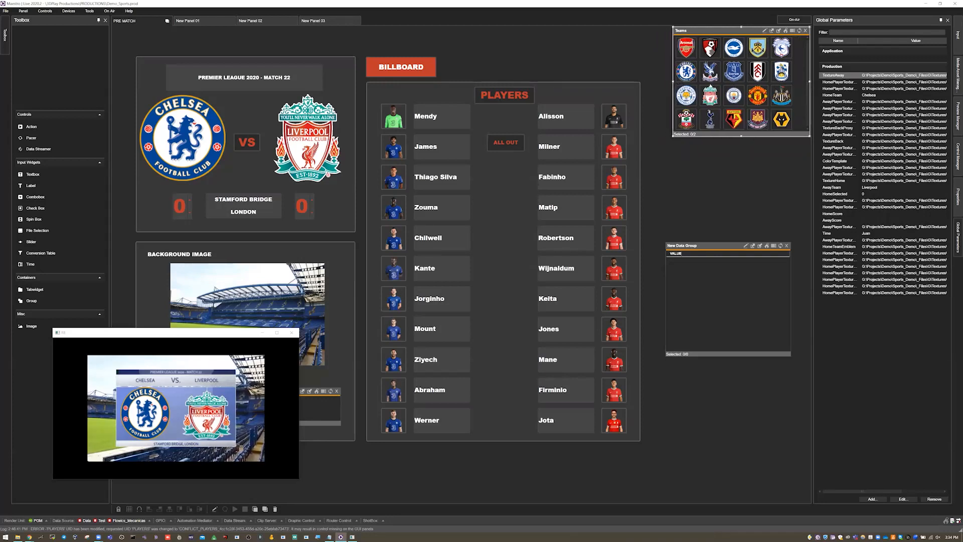
pyautogui.moveTo(675, 85); pyautogui.dragTo(684, 86)
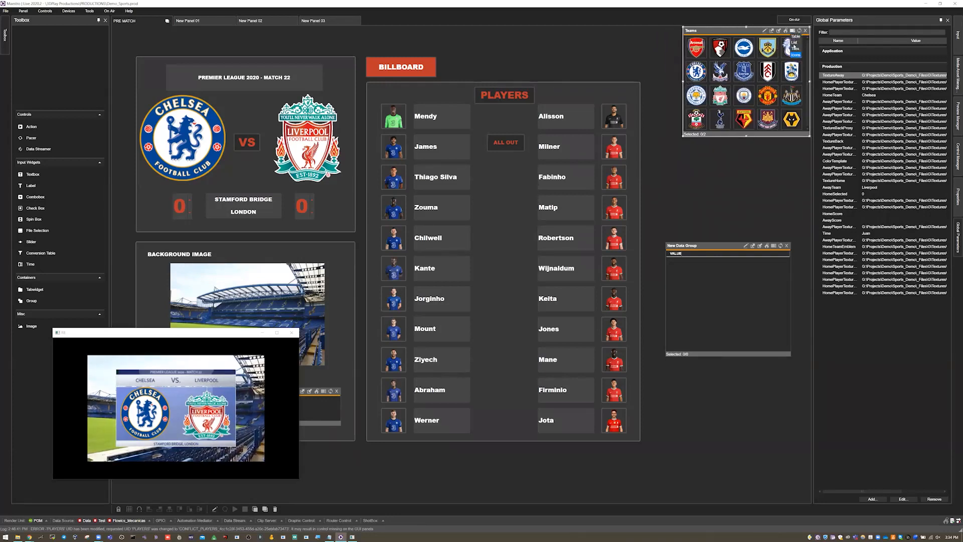
# Step: Try Tiles view at different heights for the Teams data group, return to Icons, and fit its height to all four icon rows
pyautogui.click(793, 31)
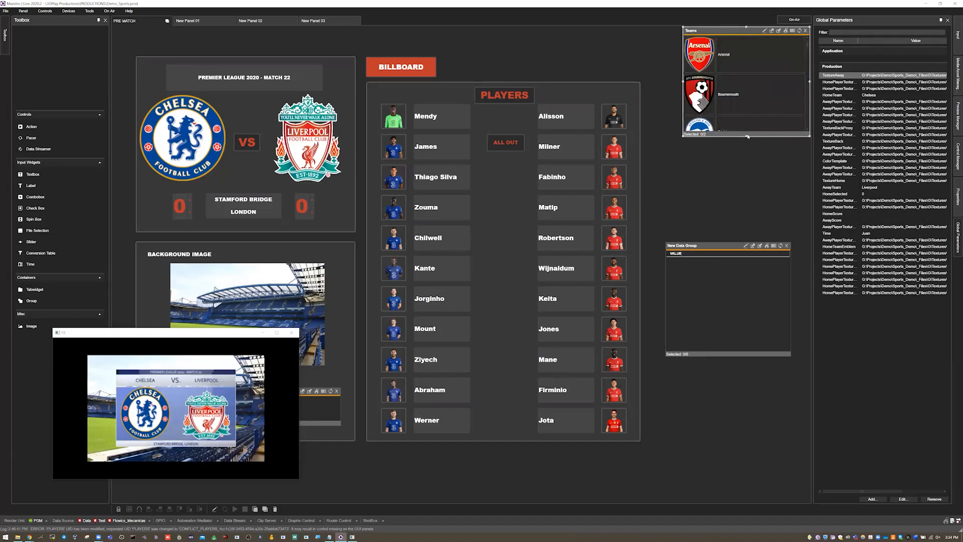
pyautogui.moveTo(747, 158); pyautogui.dragTo(747, 271)
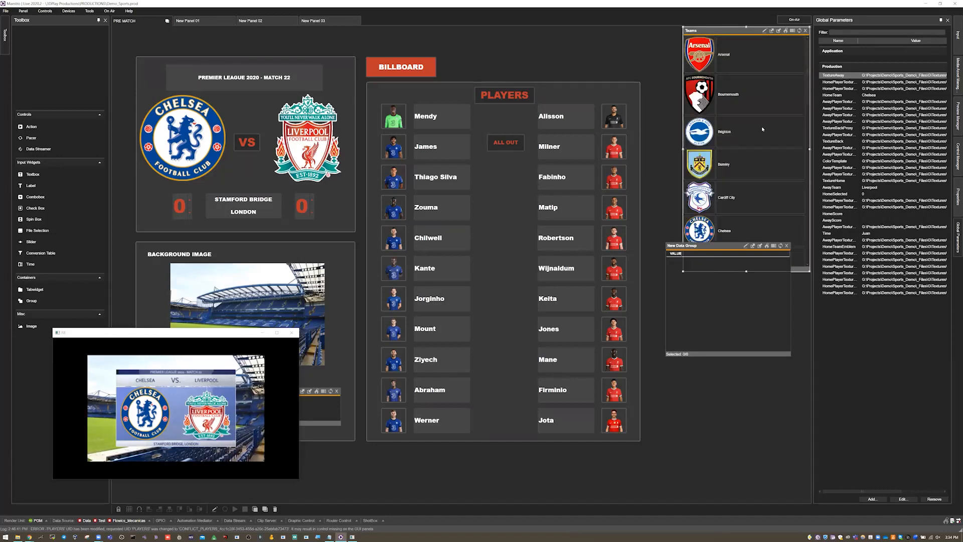
pyautogui.click(793, 30)
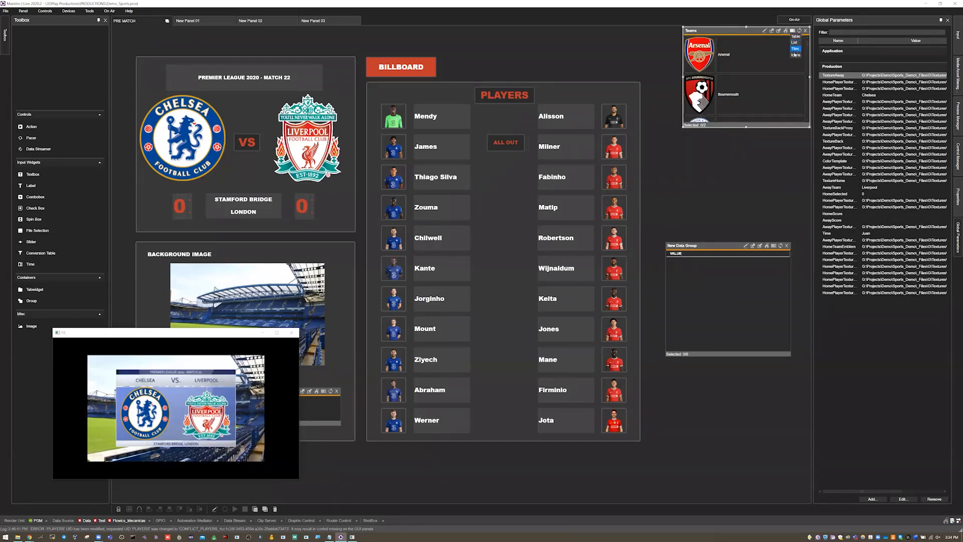
pyautogui.click(796, 55)
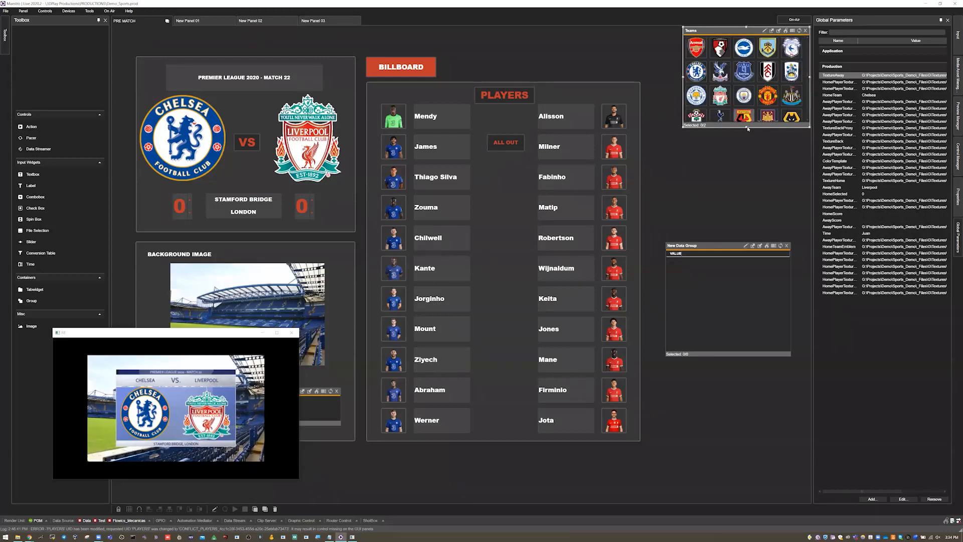
pyautogui.moveTo(748, 127); pyautogui.dragTo(747, 139)
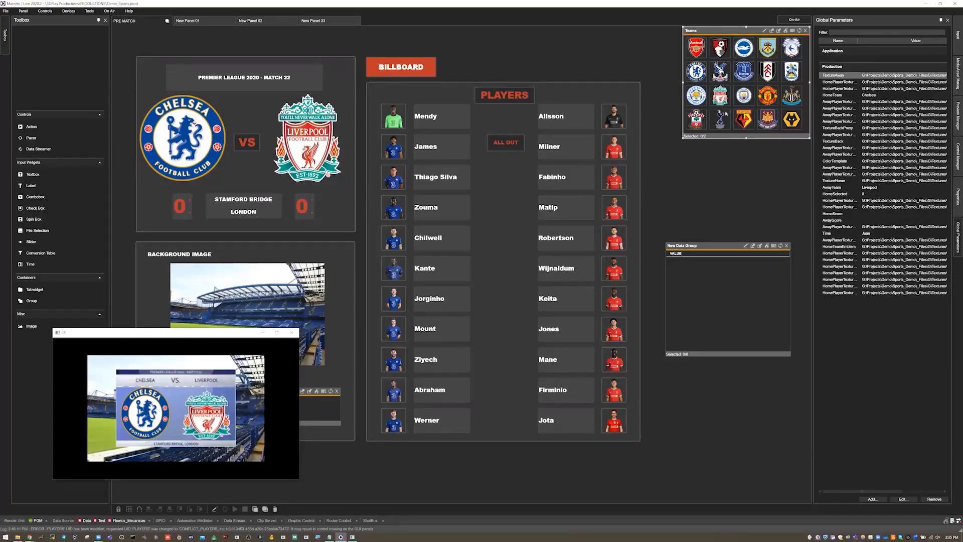
# Step: Put the panel on air and select Arsenal as the home team and Everton as the away team
pyautogui.click(796, 20)
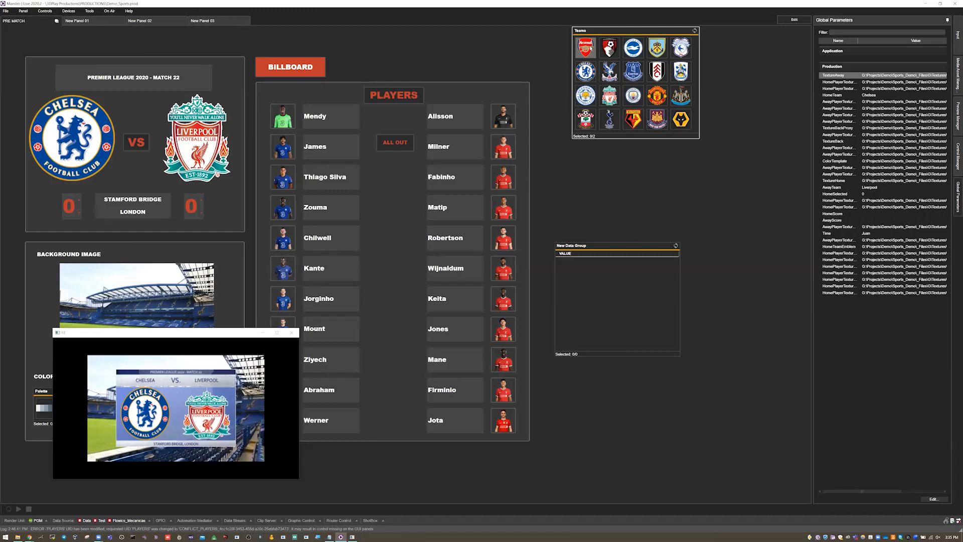
pyautogui.click(591, 48)
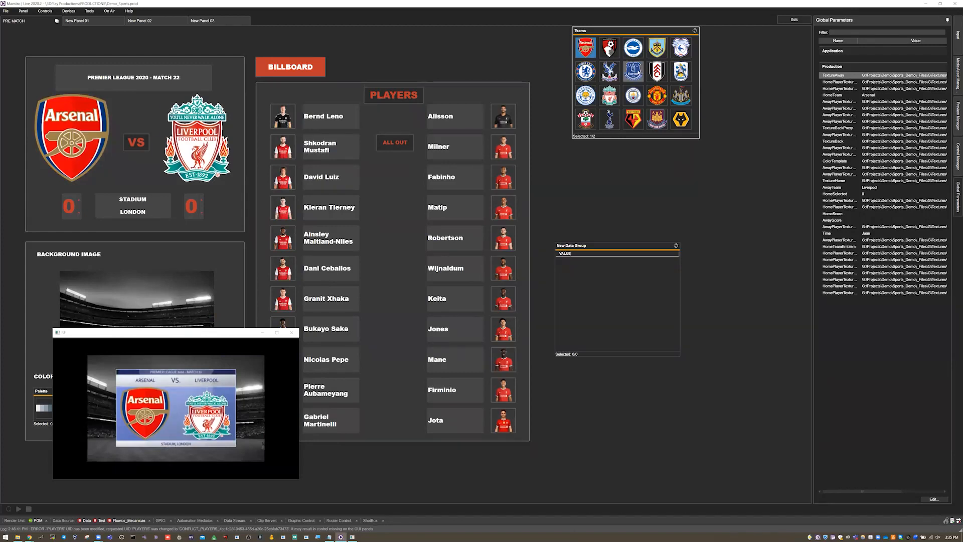
pyautogui.click(634, 71)
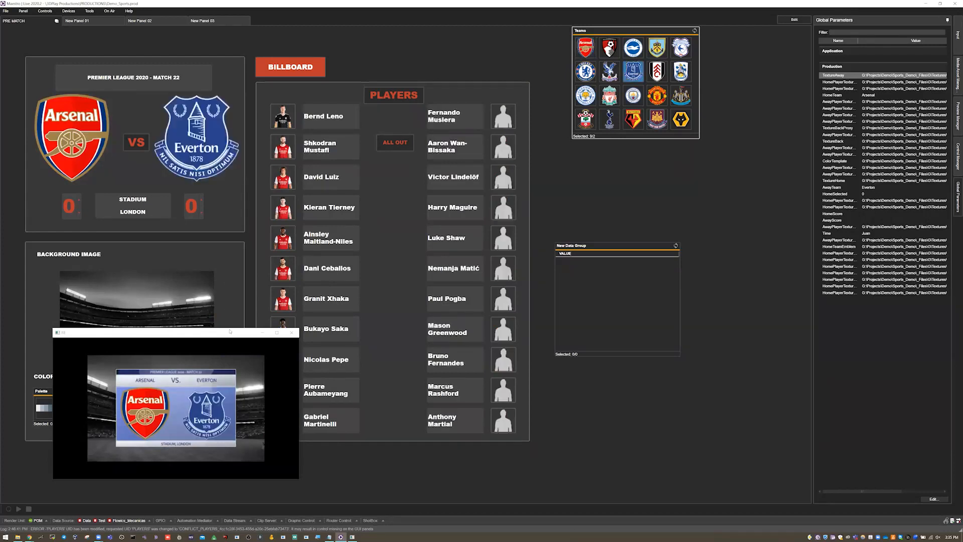
# Step: Move the render preview window clear of the match and color palette controls and enlarge it
pyautogui.moveTo(248, 335); pyautogui.dragTo(754, 361)
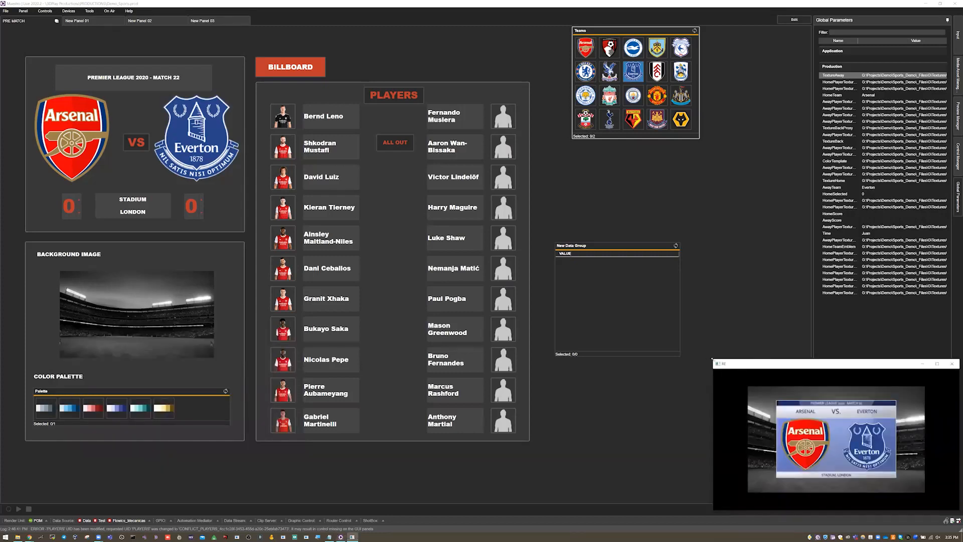
pyautogui.moveTo(713, 359); pyautogui.dragTo(580, 188)
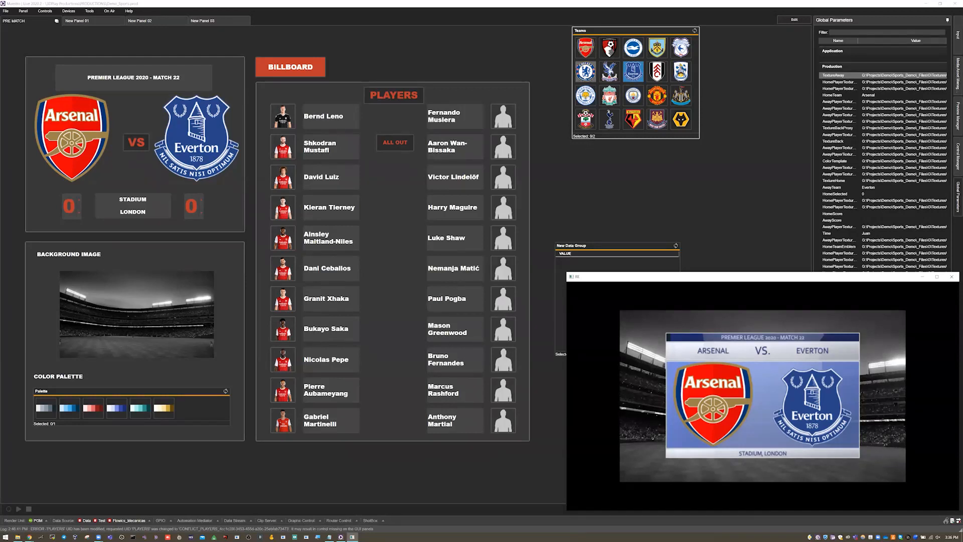
# Step: Set the match to Chelsea against Manchester United, followed by Liverpool as home team against Chelsea as away team
pyautogui.click(585, 72)
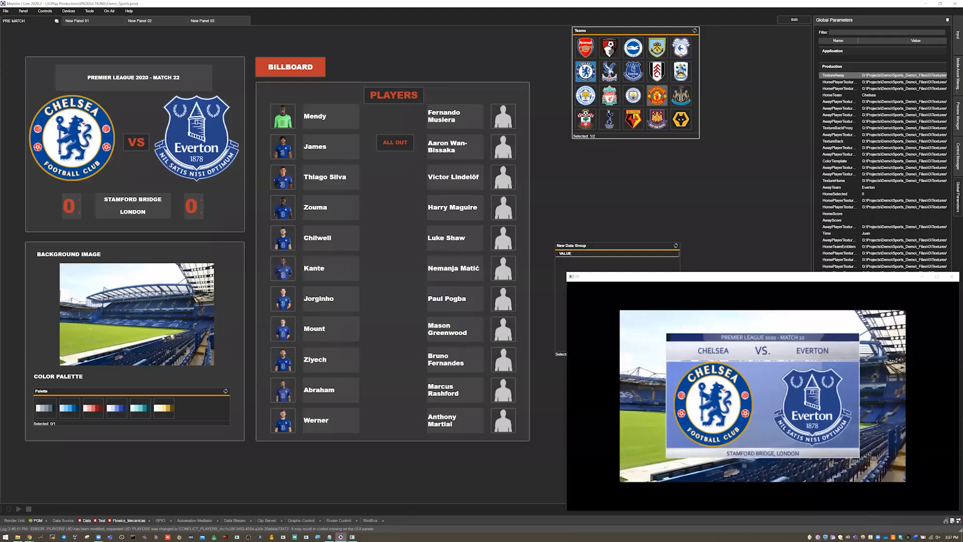
pyautogui.click(659, 96)
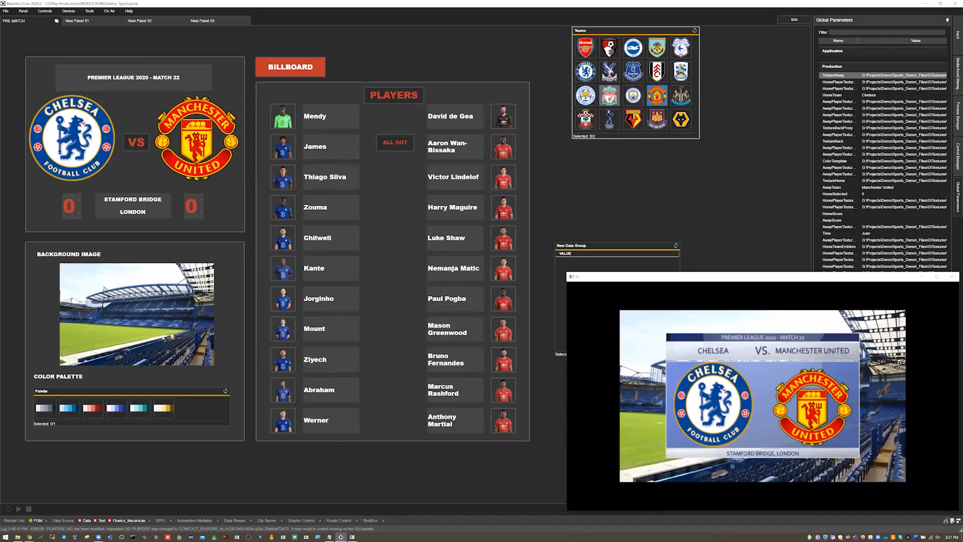
pyautogui.click(609, 95)
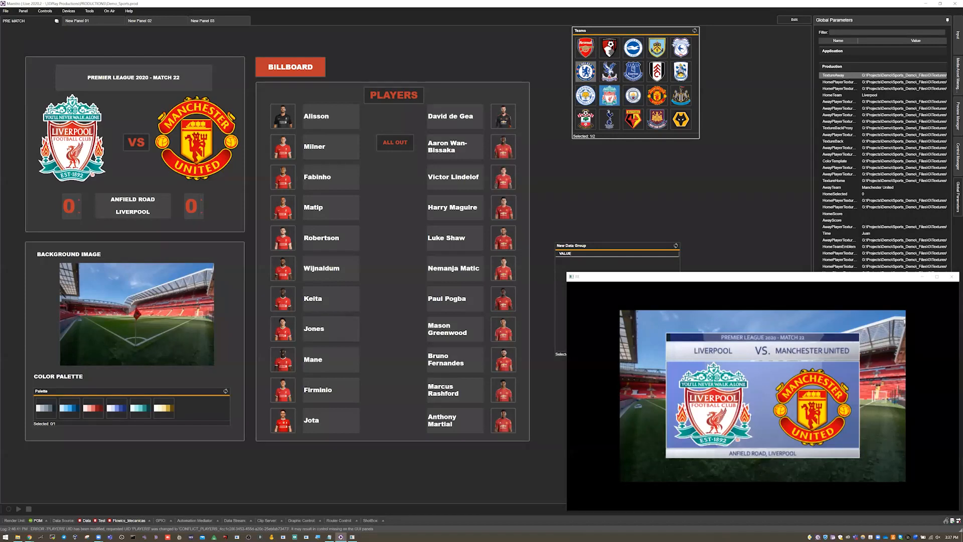
pyautogui.click(586, 73)
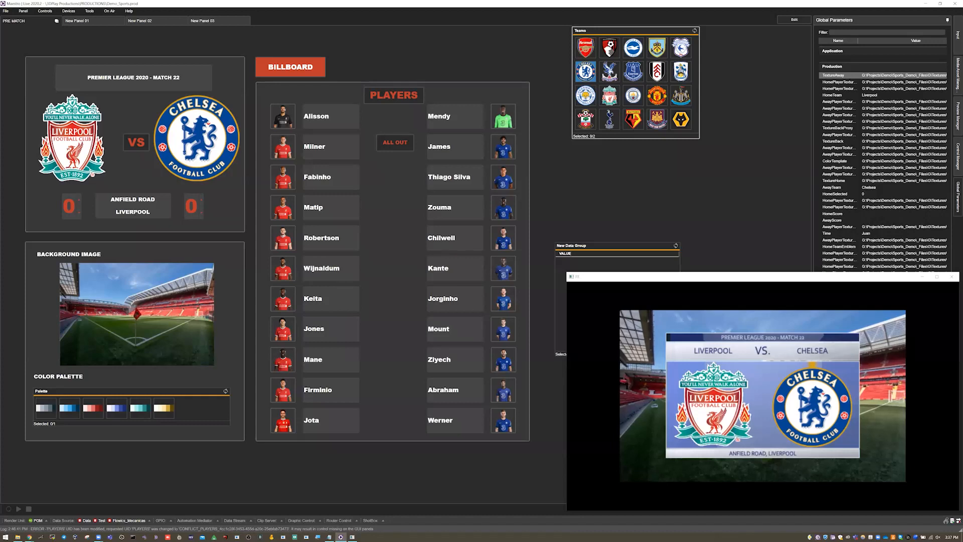
# Step: Try the red and violet color palettes on the match graphic, ending on the red one
pyautogui.click(93, 408)
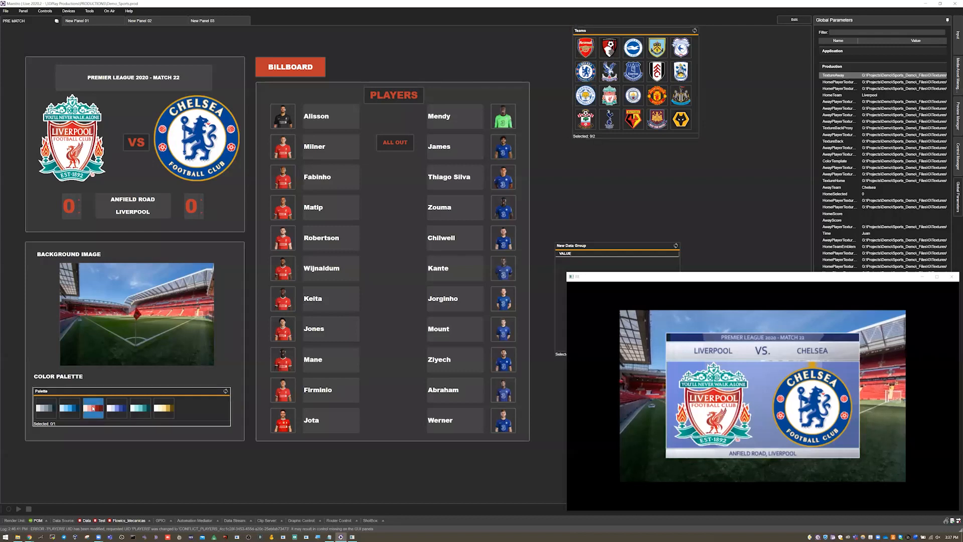
pyautogui.click(121, 409)
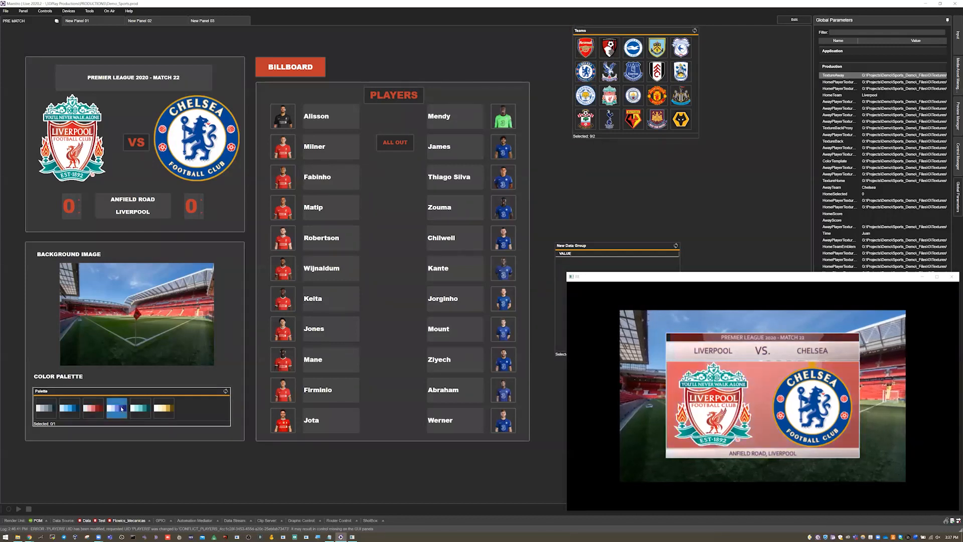
pyautogui.click(92, 407)
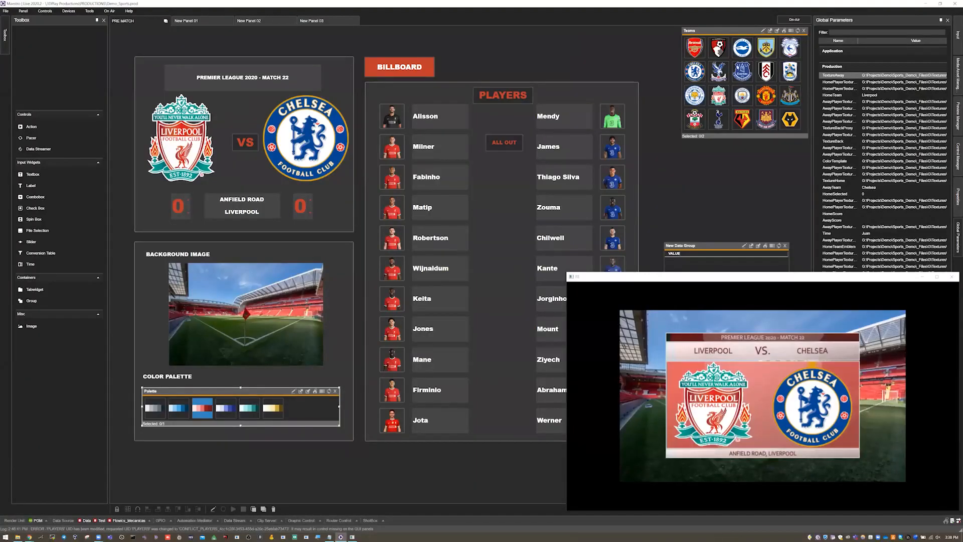
# Step: Open the Teams data group in an enlarged Data Editor and inspect the Value Column's type, prefix and suffix without saving
pyautogui.click(766, 32)
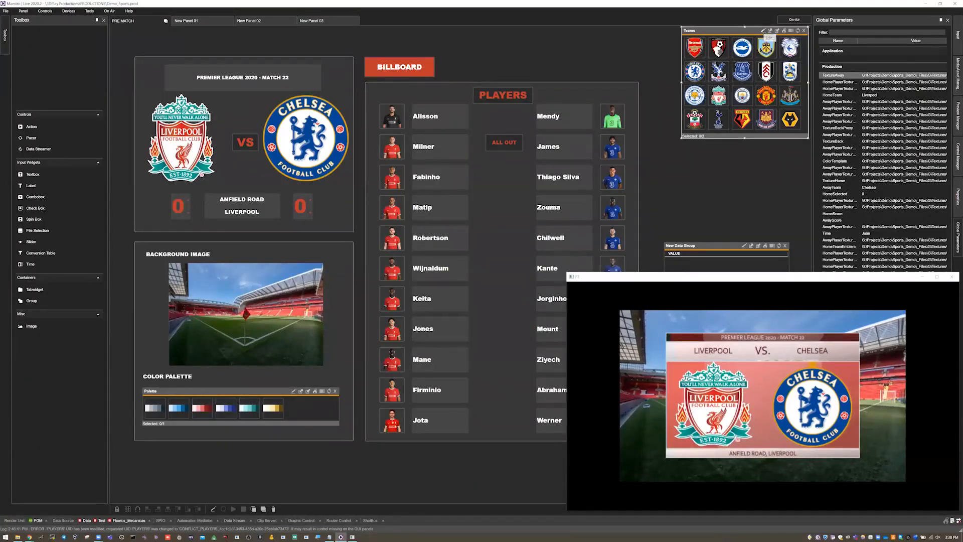
pyautogui.click(764, 31)
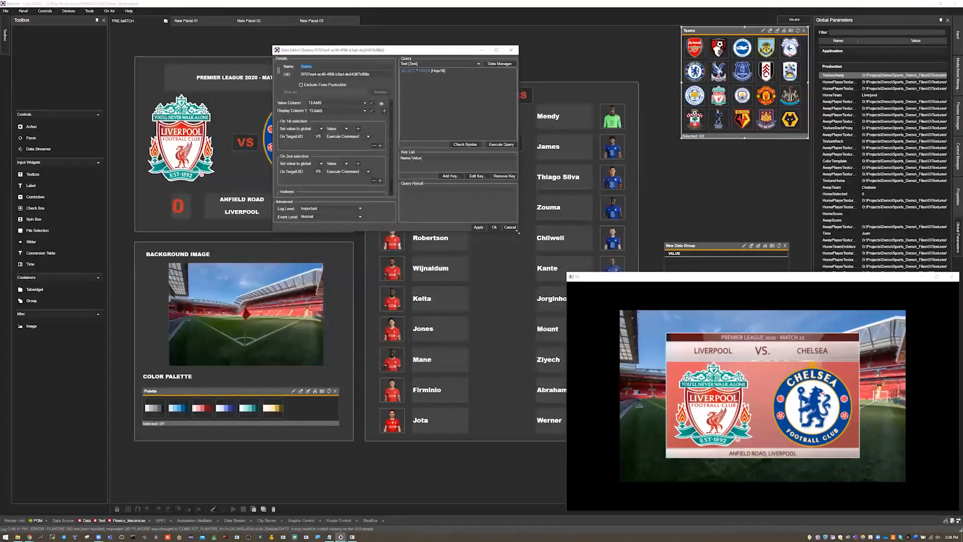
pyautogui.moveTo(518, 231); pyautogui.dragTo(791, 403)
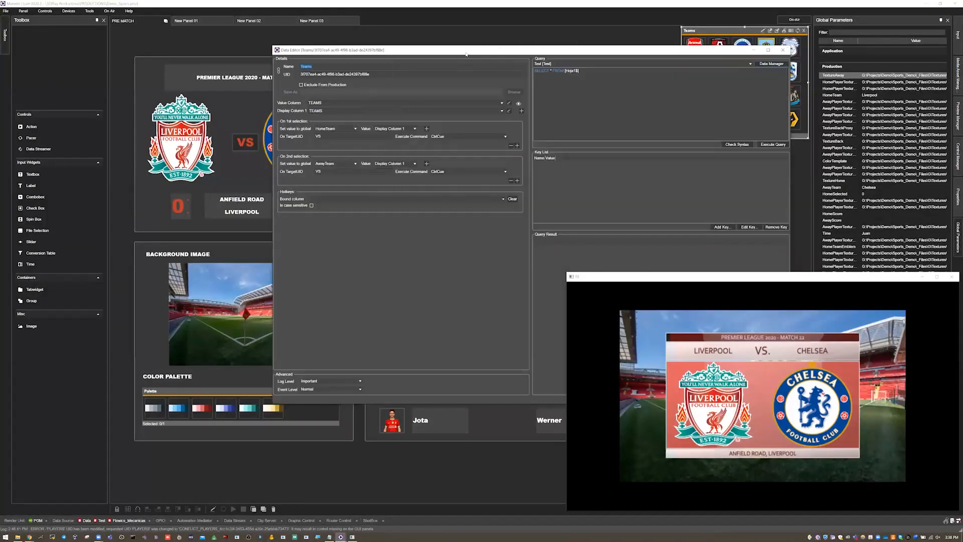
pyautogui.moveTo(461, 49); pyautogui.dragTo(428, 45)
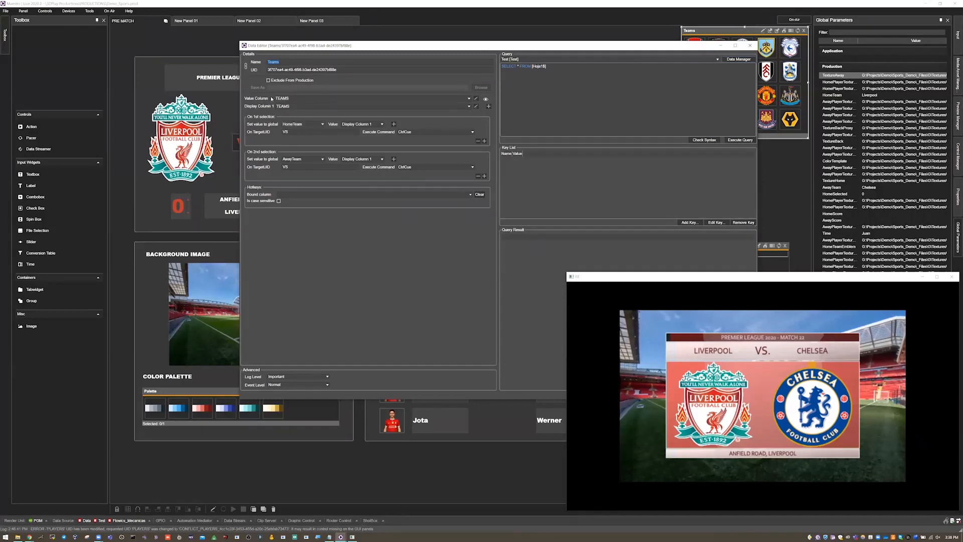
pyautogui.click(476, 99)
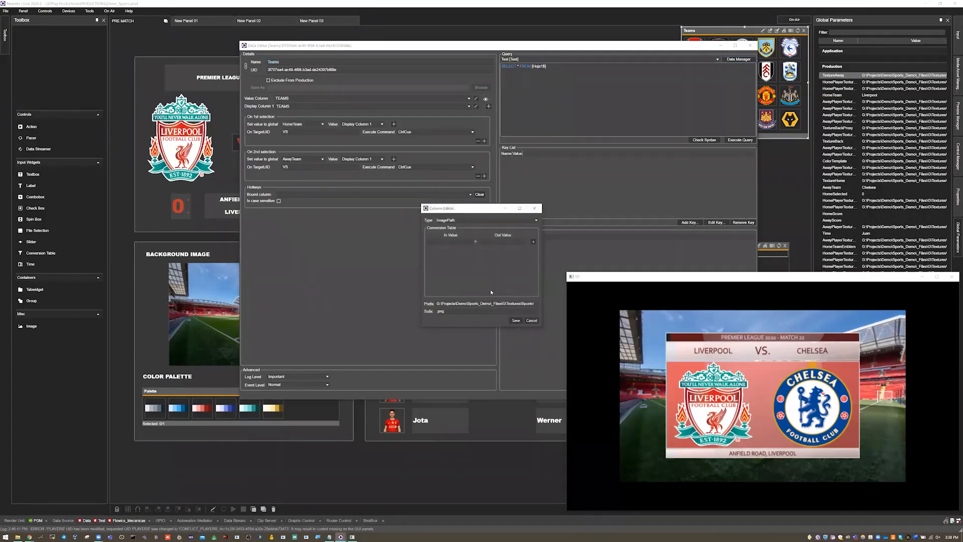
pyautogui.click(531, 320)
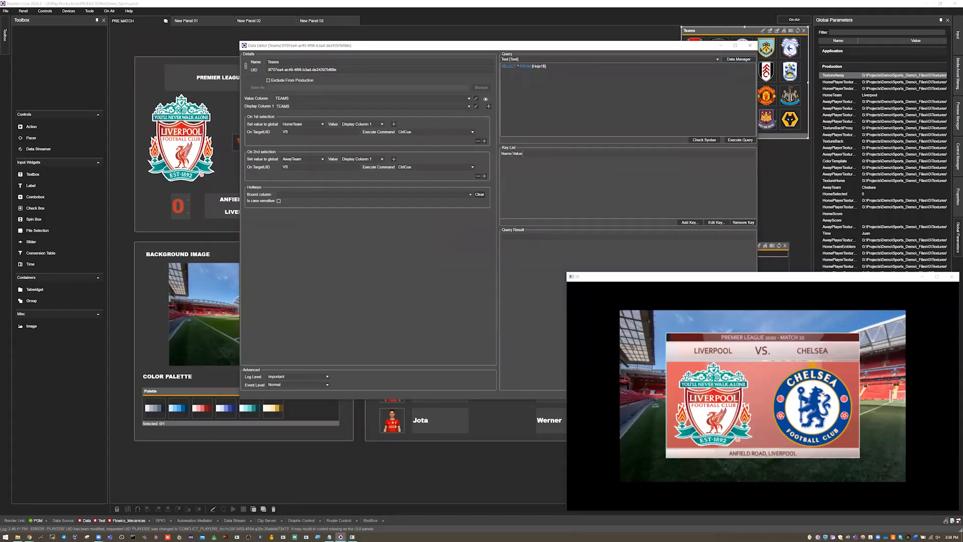
# Step: Move the Data Editor clear of the Teams data group and view the group in Table view before returning it to Icons
pyautogui.moveTo(682, 48); pyautogui.dragTo(588, 59)
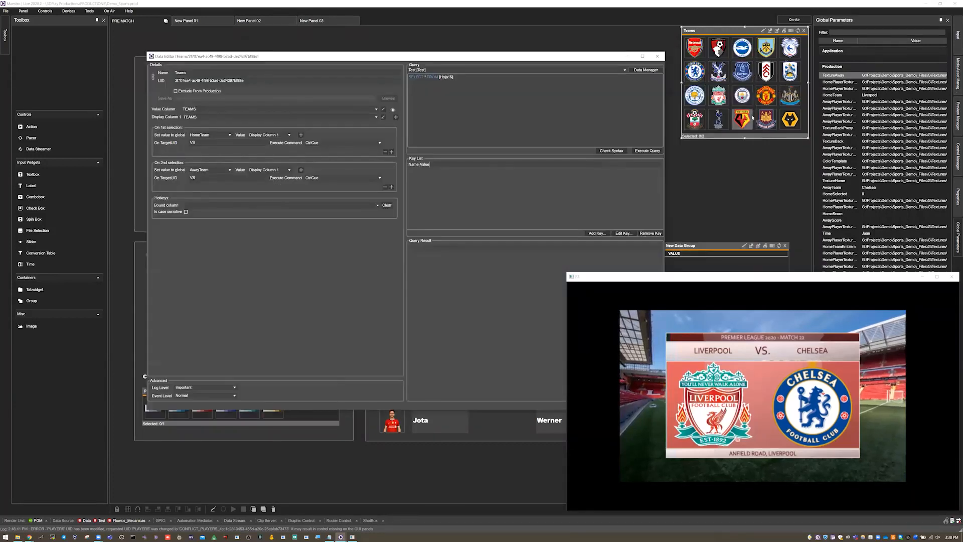
pyautogui.click(791, 30)
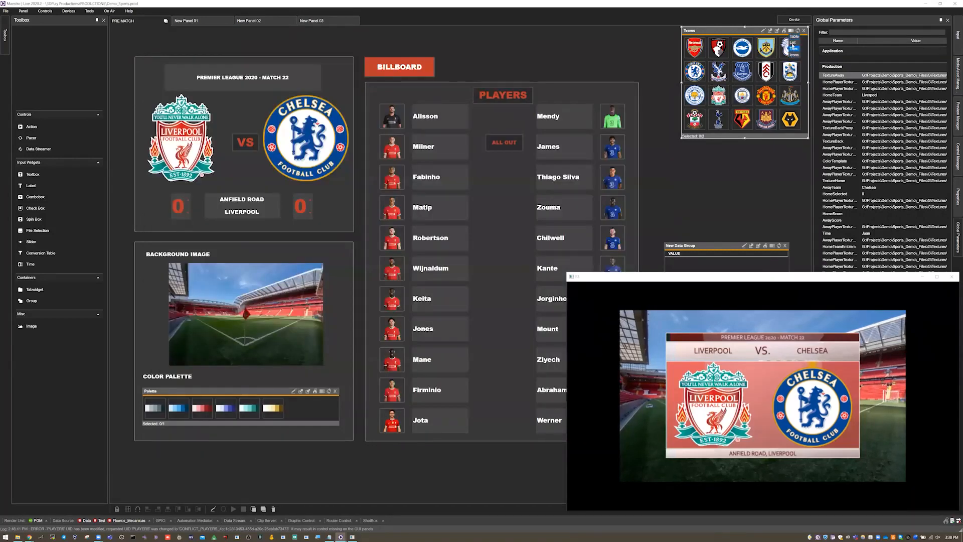
pyautogui.click(793, 42)
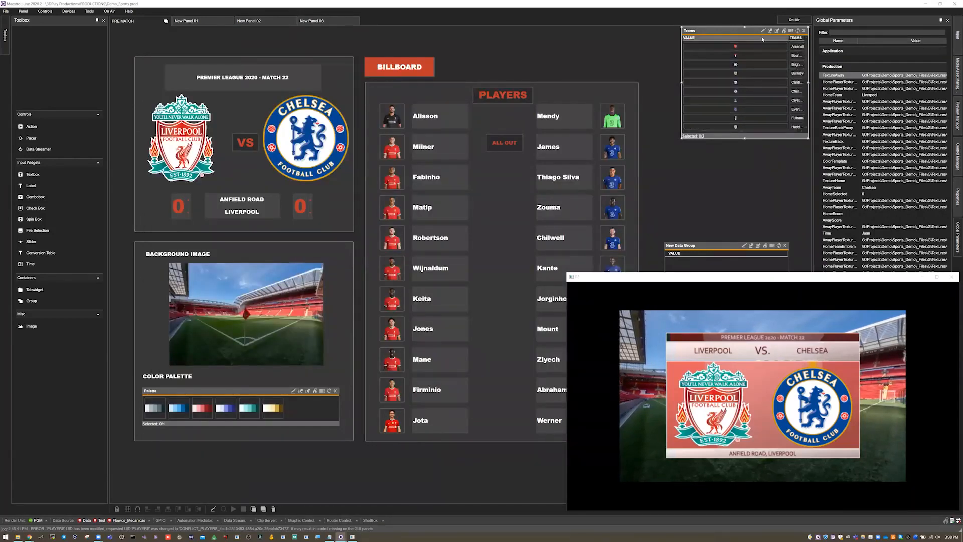
pyautogui.click(791, 31)
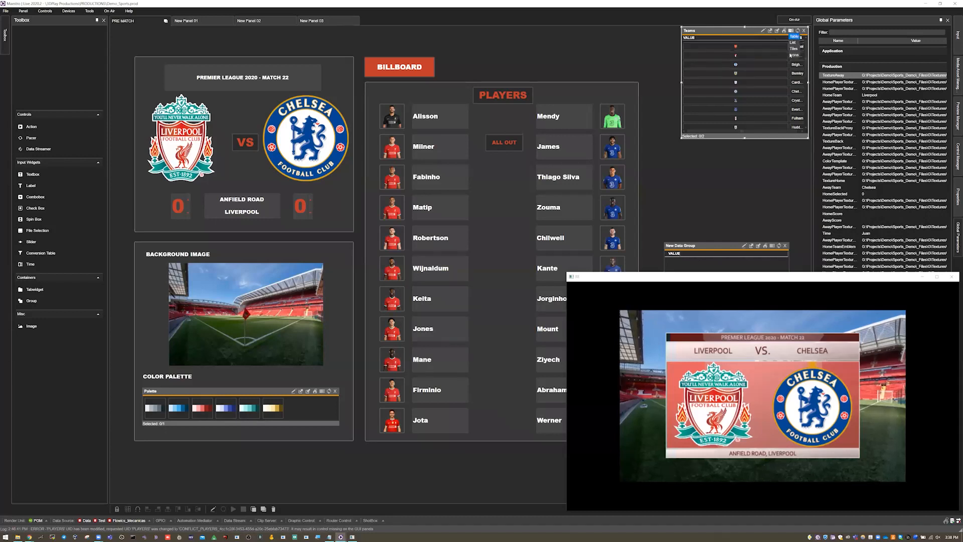
pyautogui.click(791, 56)
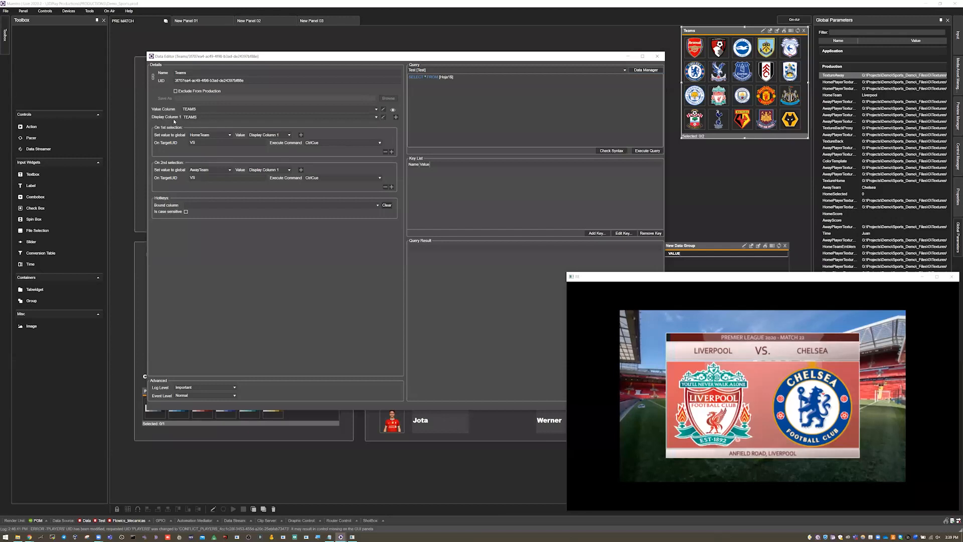
# Step: Inspect the Display Column 1 type settings in the Column Editor and close it without saving
pyautogui.click(384, 117)
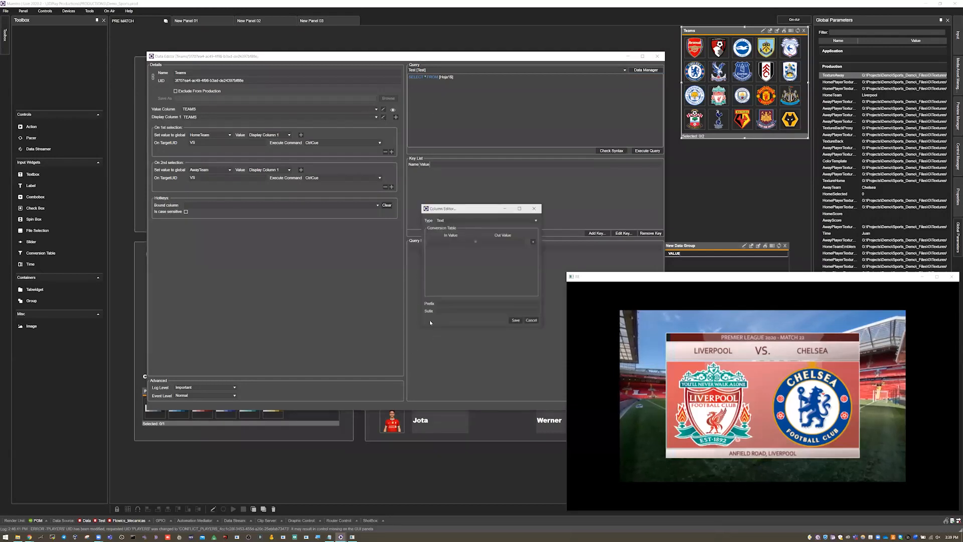
pyautogui.click(530, 320)
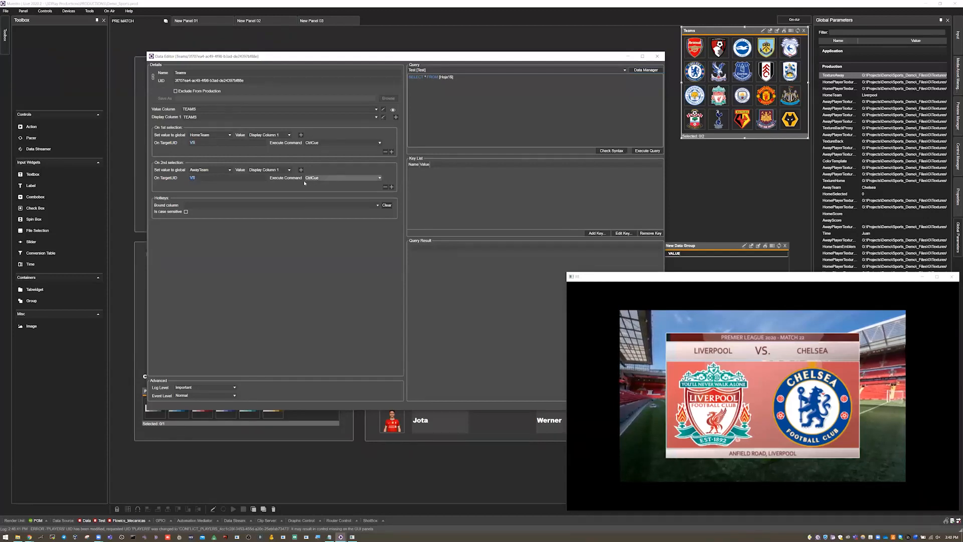
# Step: Review the Execute Command options for the 2nd selection, choose CtrlCue, and slightly shrink the render preview window
pyautogui.click(323, 178)
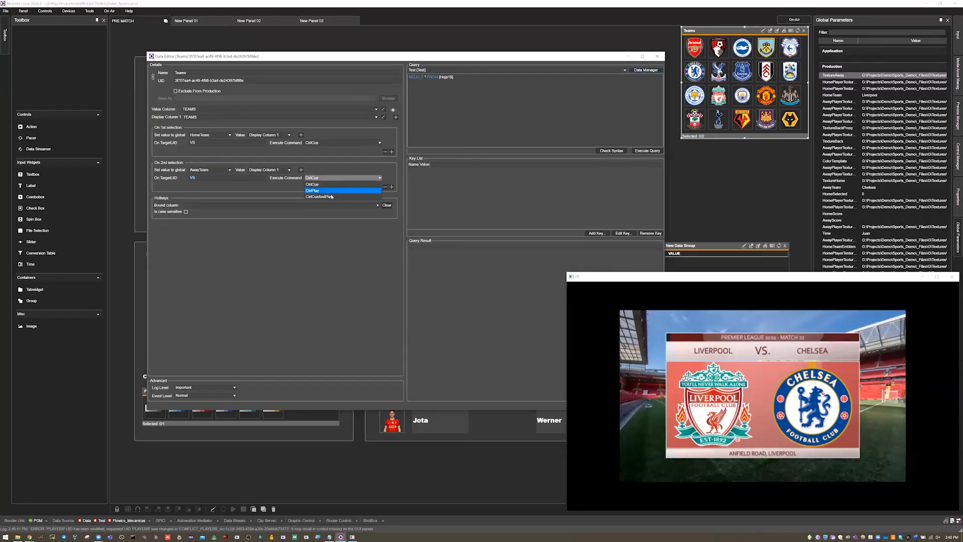
pyautogui.click(336, 183)
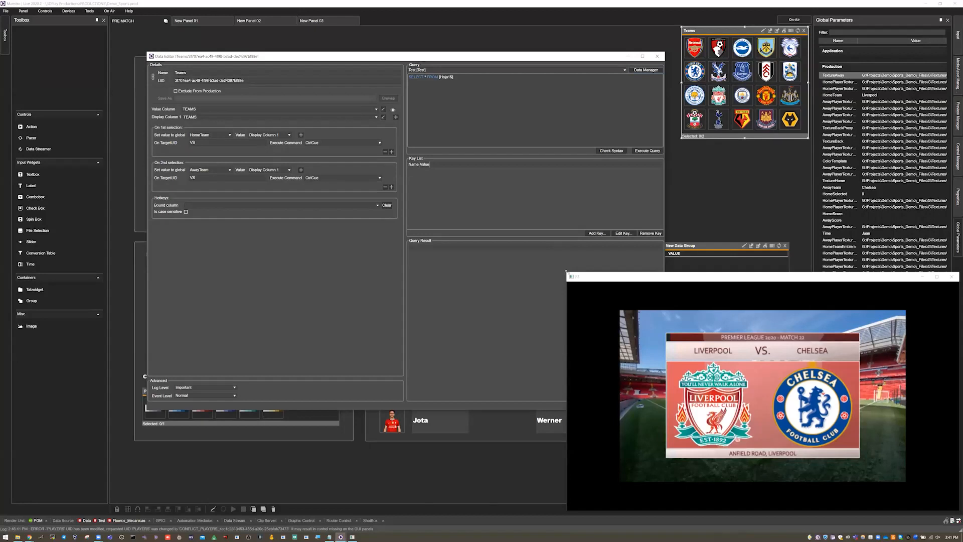
pyautogui.moveTo(567, 272); pyautogui.dragTo(585, 281)
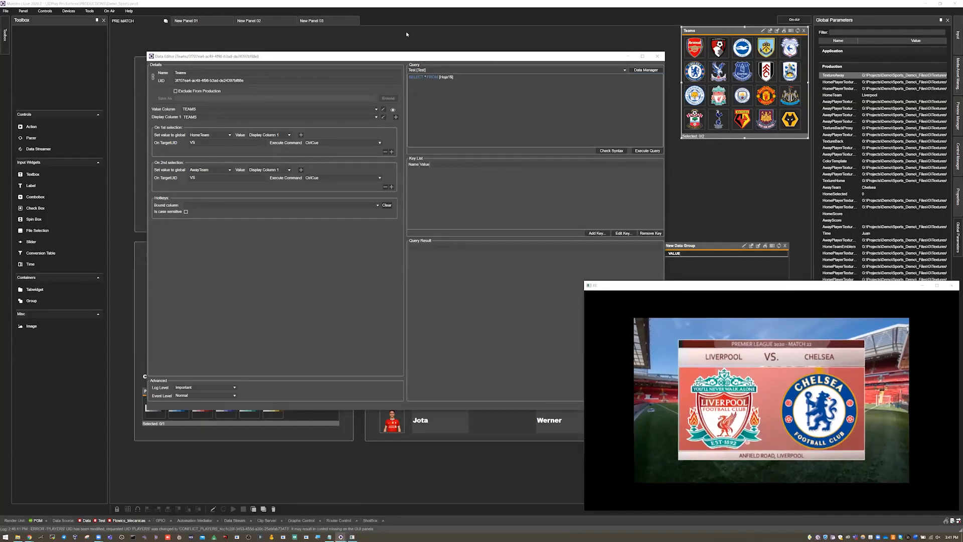
# Step: Leave the Data Editor and select Arsenal as home team and Everton as away team in the Teams data group
pyautogui.moveTo(407, 56); pyautogui.dragTo(261, 16)
pyautogui.click(510, 367)
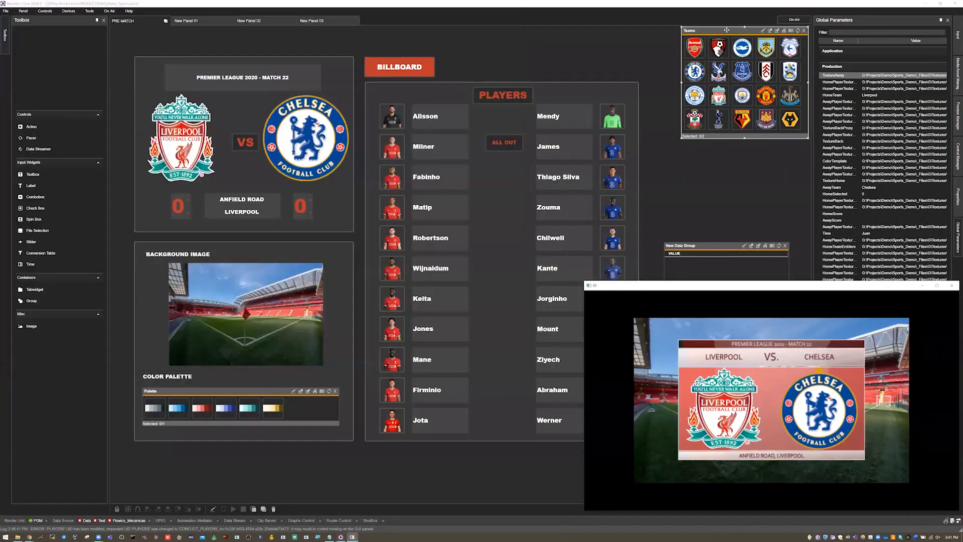
pyautogui.click(695, 48)
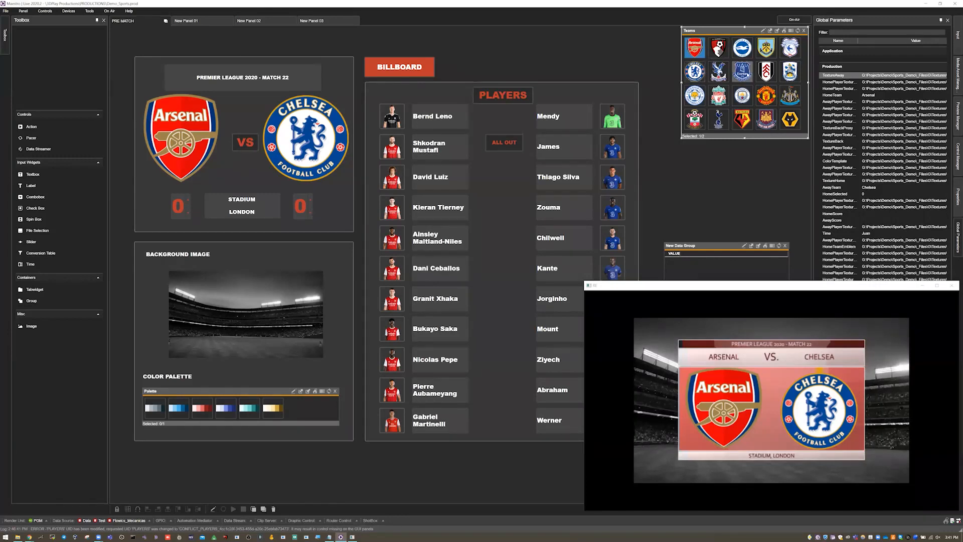
pyautogui.click(744, 72)
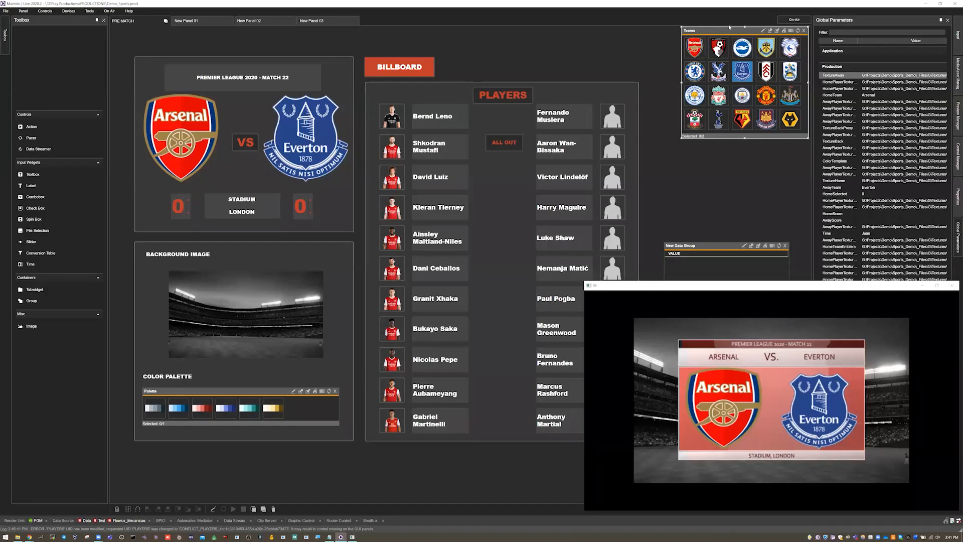
# Step: Open the VS action in an enlarged Action Editor, show its graphic item commands, and position the editor clear of the render preview
pyautogui.rightClick(255, 140)
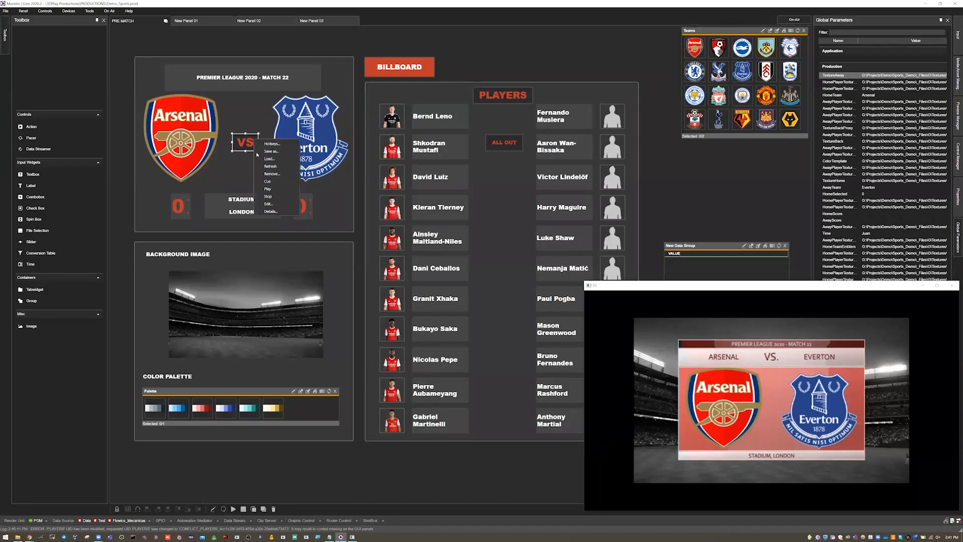
pyautogui.click(268, 204)
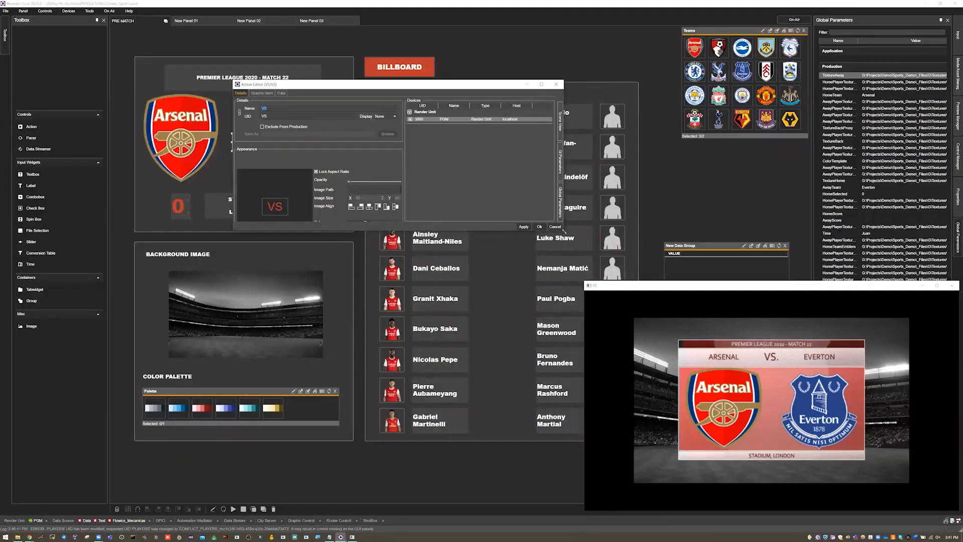
pyautogui.moveTo(564, 230); pyautogui.dragTo(681, 415)
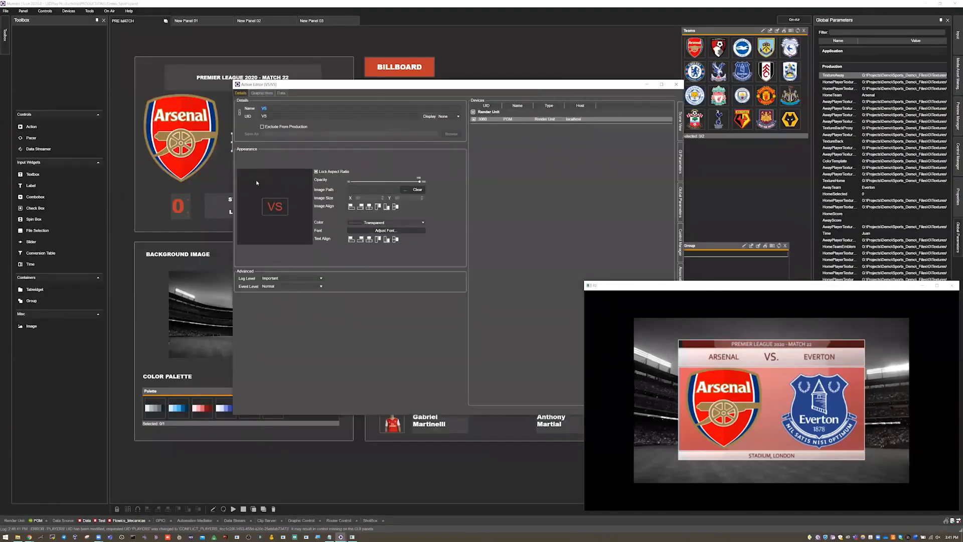
pyautogui.click(262, 92)
pyautogui.click(308, 178)
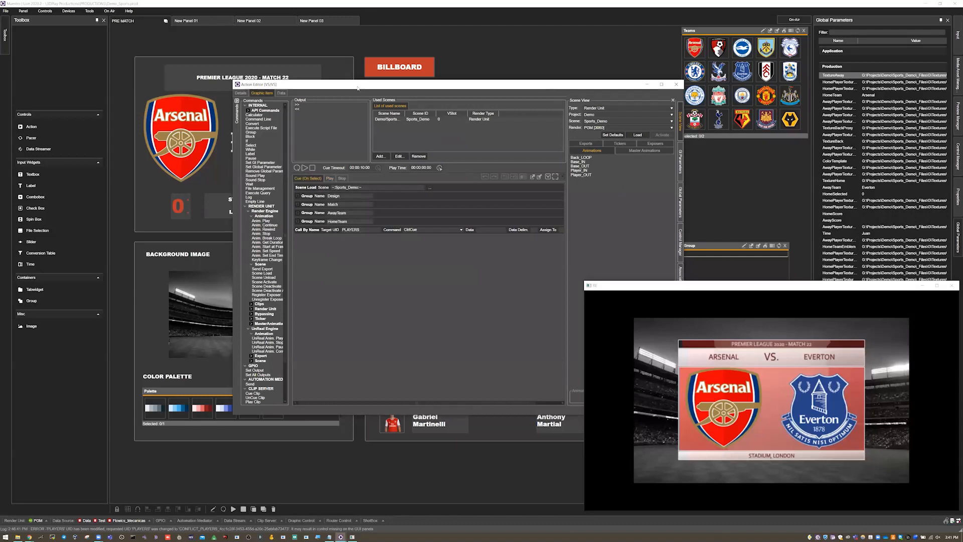
pyautogui.moveTo(249, 84); pyautogui.dragTo(144, 34)
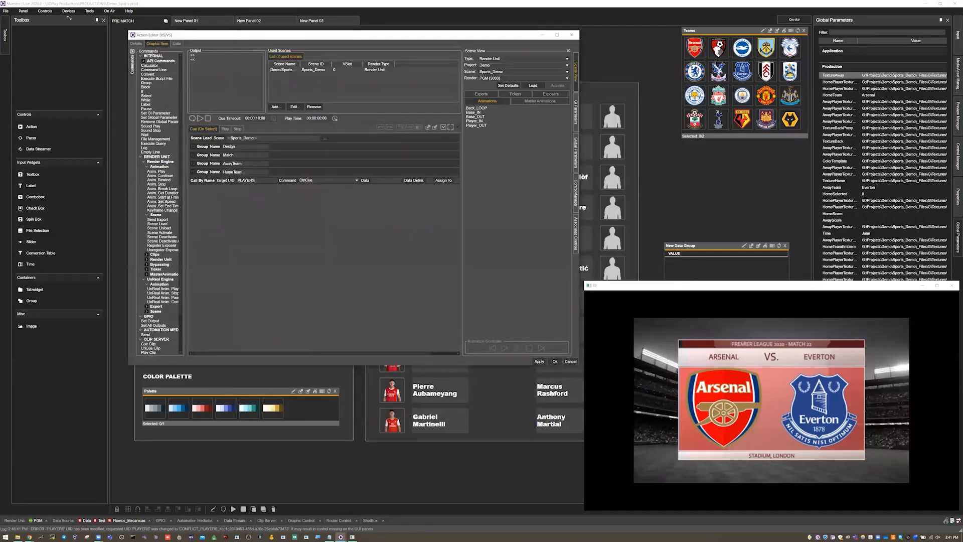
pyautogui.moveTo(129, 31); pyautogui.dragTo(69, 18)
# Step: Expand the Design and Match groups, move the HomeTeam group above AwayTeam and expand it, and widen the command list
pyautogui.click(133, 135)
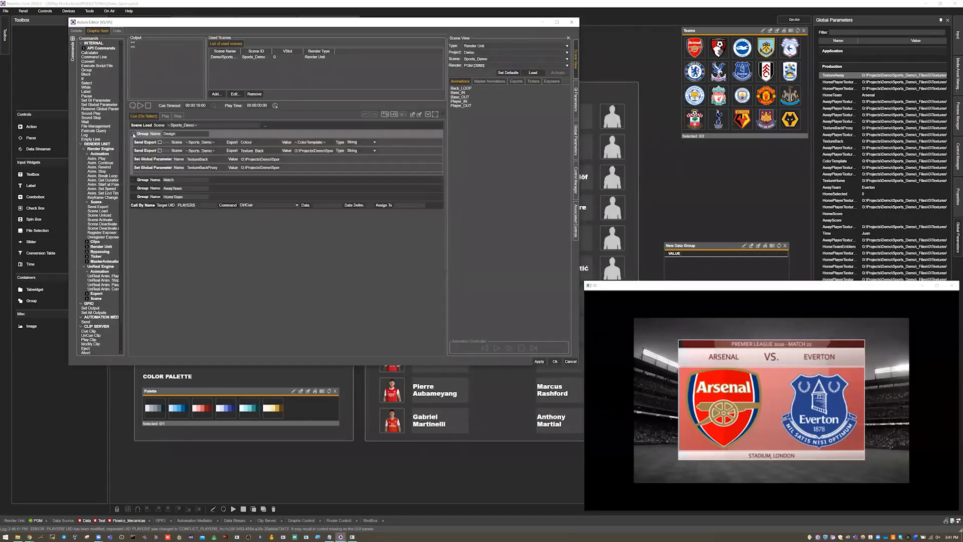
pyautogui.click(134, 179)
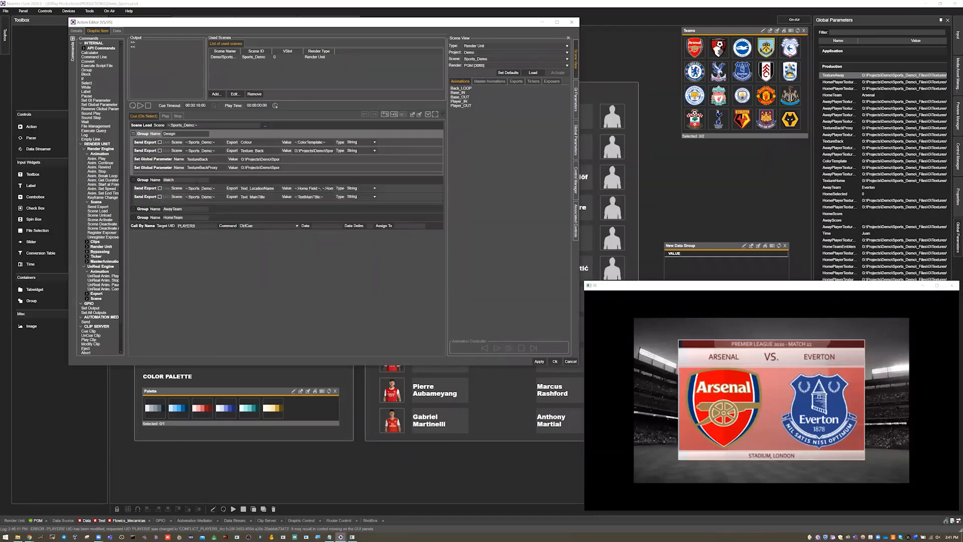
pyautogui.click(147, 217)
pyautogui.moveTo(149, 210); pyautogui.dragTo(143, 213)
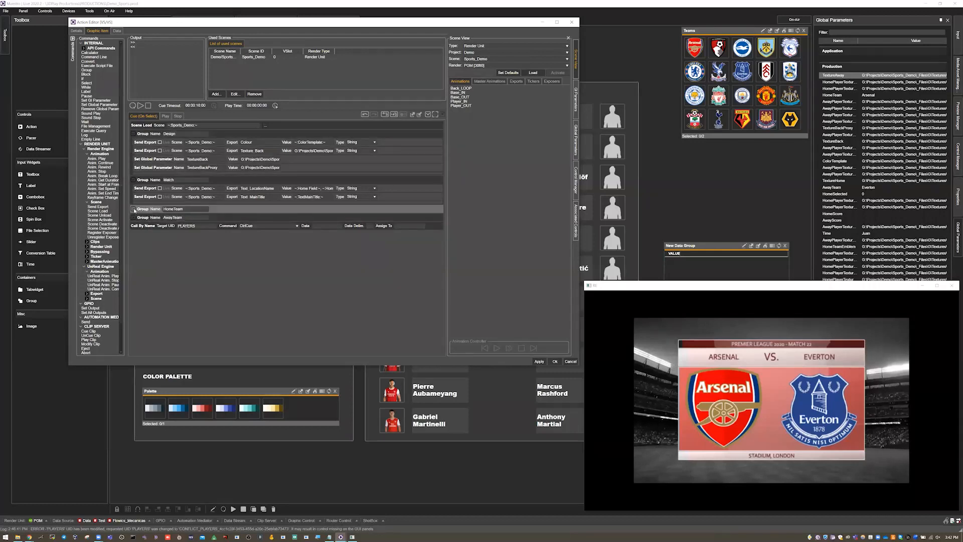
pyautogui.click(133, 209)
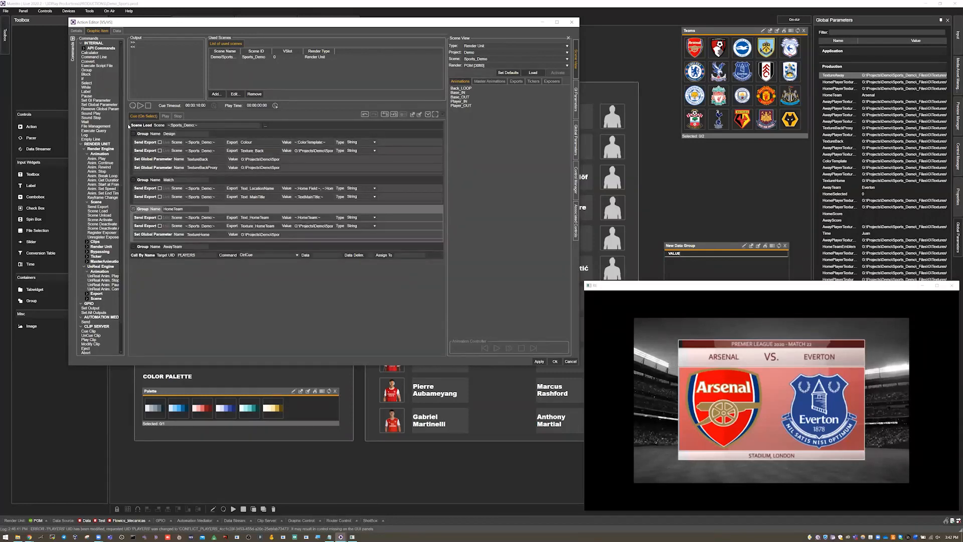
pyautogui.moveTo(125, 281); pyautogui.dragTo(147, 281)
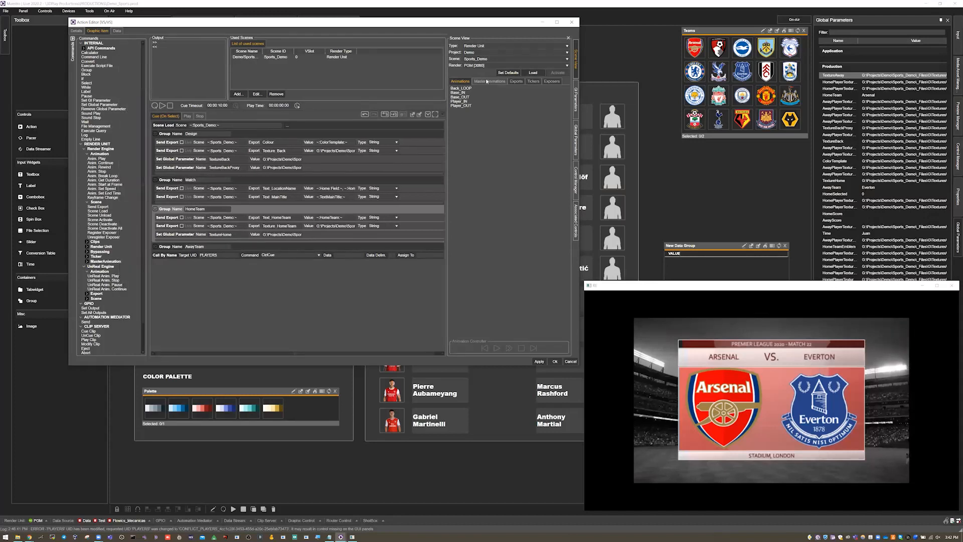
# Step: Show the scene's exports and inspect the Design group's Colour and Texture_Back exports and its TextureBack and TextureBackProxy global parameter values
pyautogui.click(518, 81)
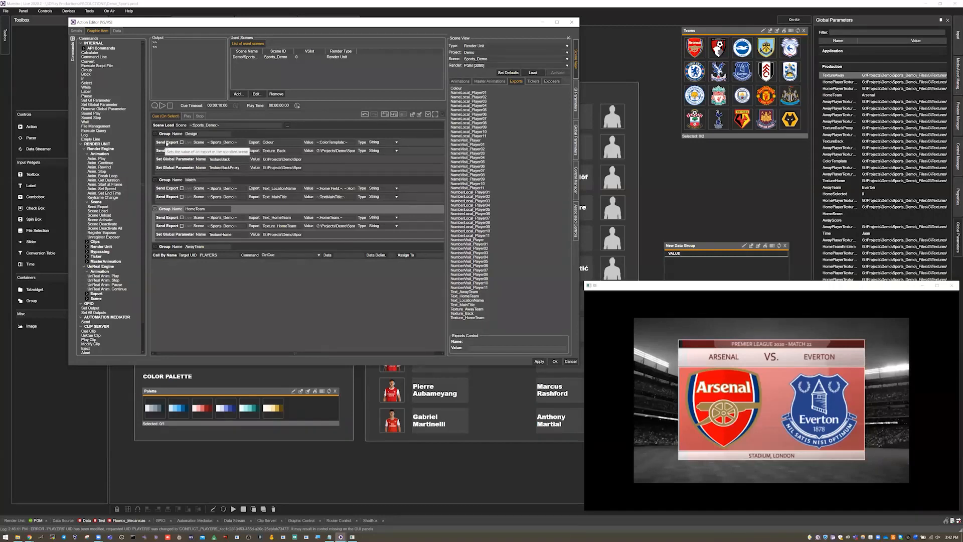
pyautogui.click(165, 143)
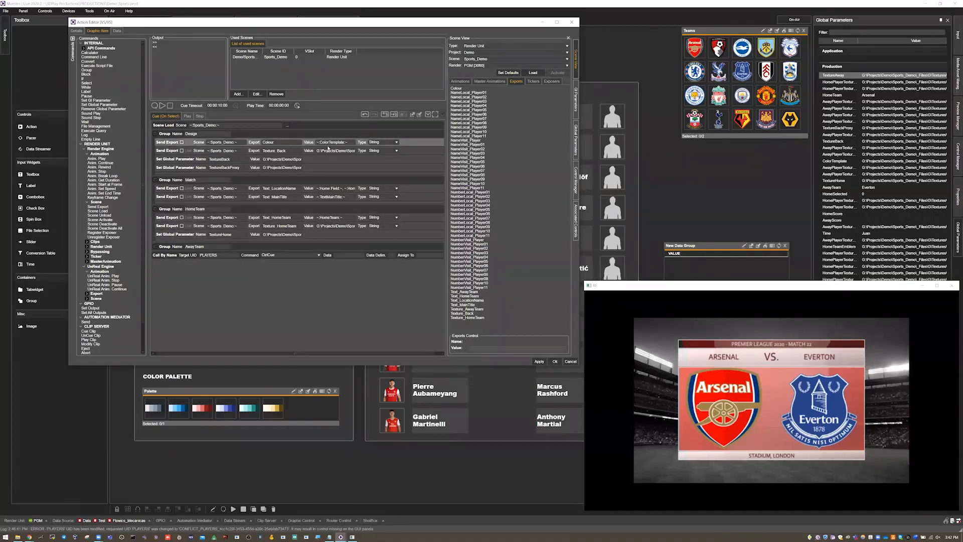
pyautogui.click(336, 150)
pyautogui.click(336, 151)
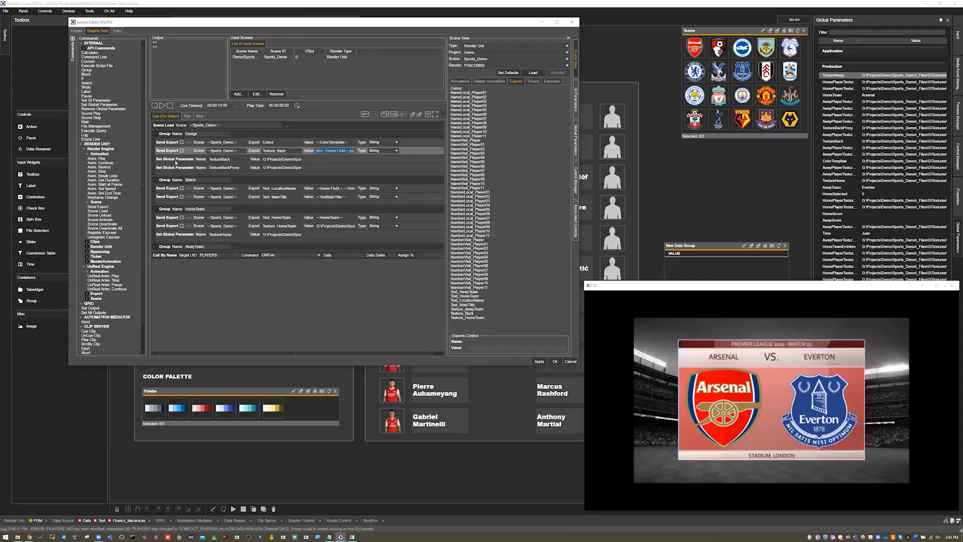
pyautogui.click(176, 160)
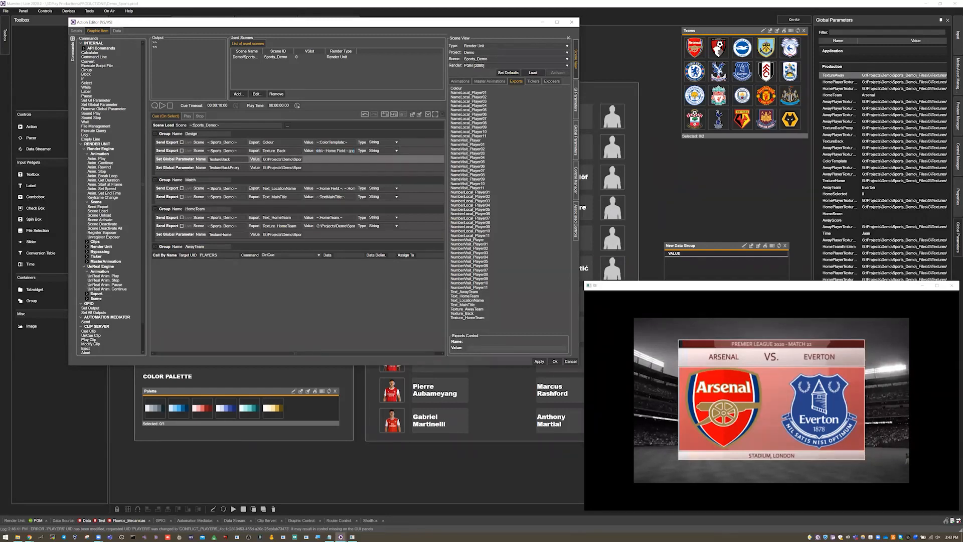
pyautogui.doubleClick(284, 161)
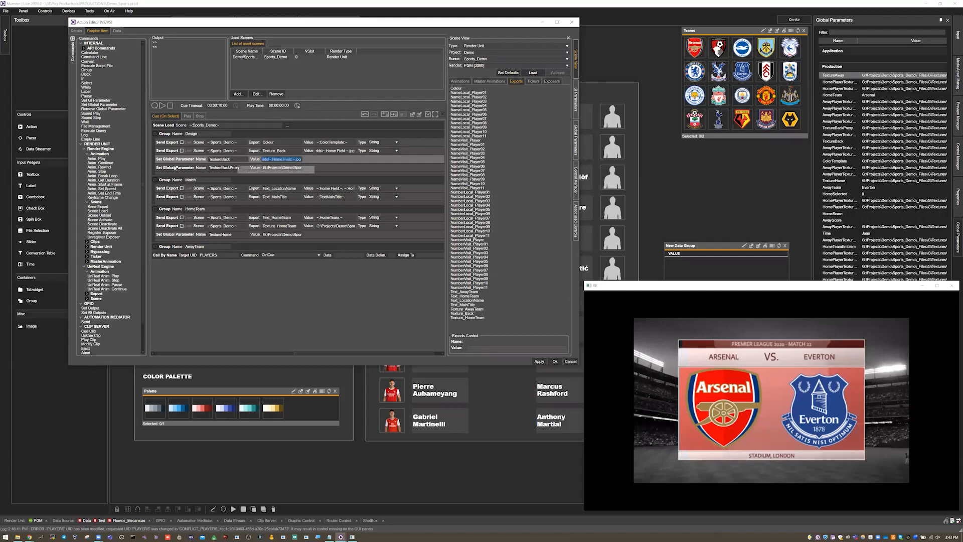
pyautogui.click(174, 168)
pyautogui.doubleClick(273, 169)
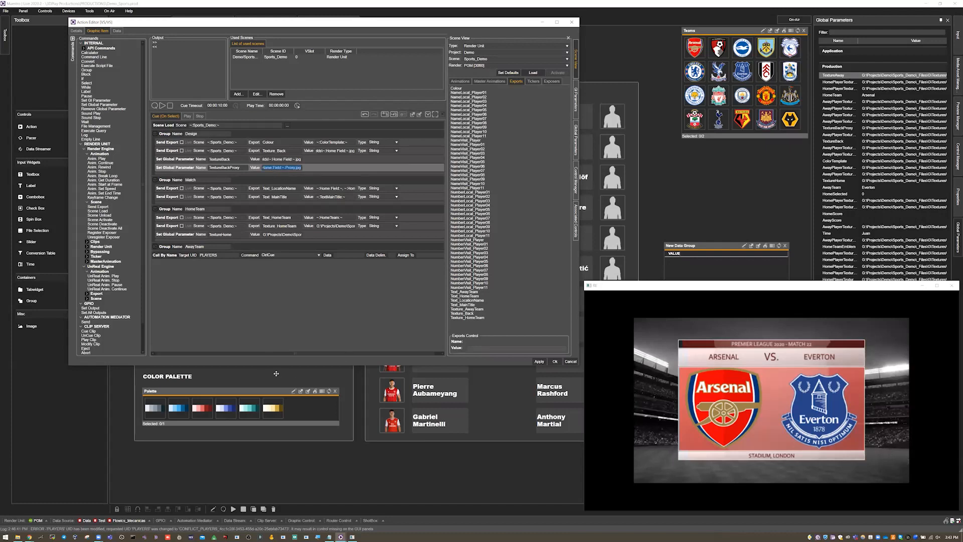
# Step: Collapse the Design group, then inspect the Text_LocationName export value and the action's GI parameters
pyautogui.click(155, 134)
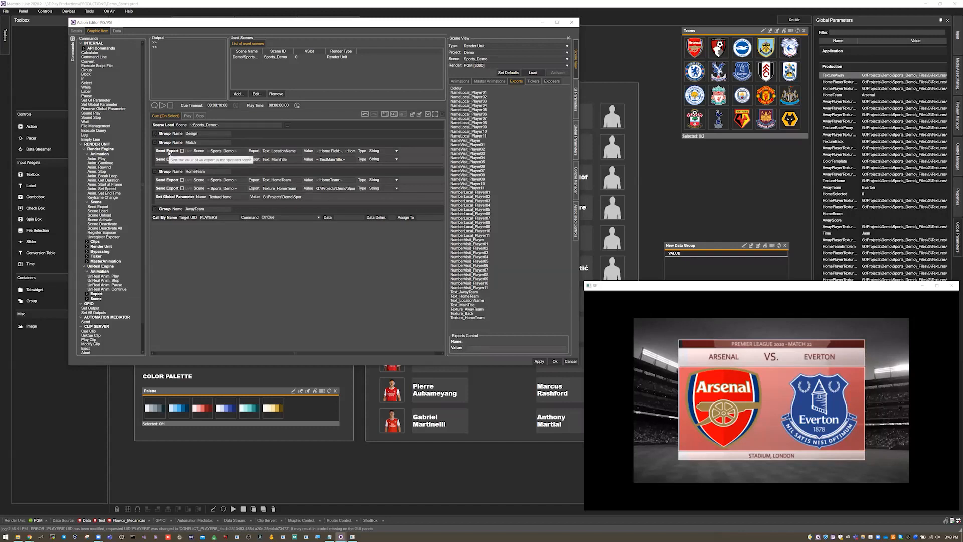
pyautogui.click(338, 151)
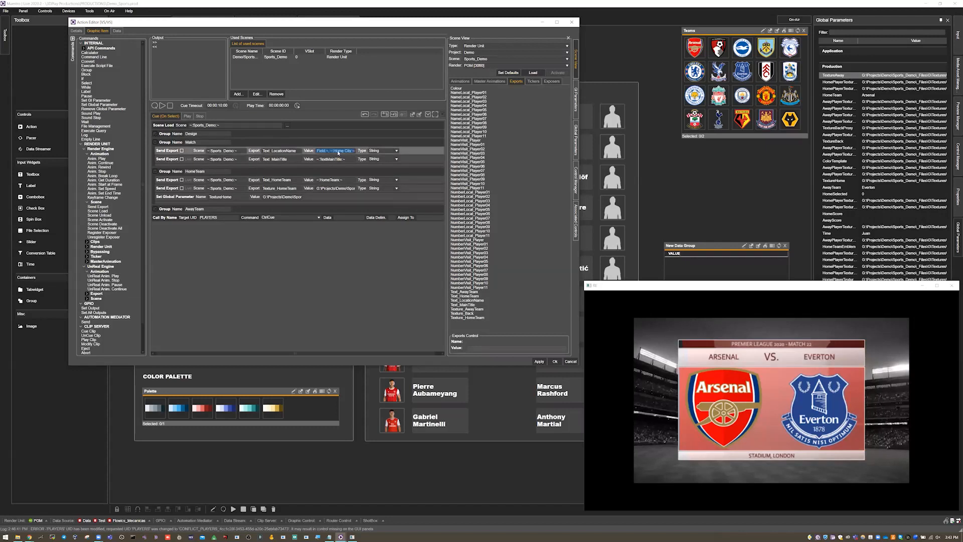
pyautogui.click(576, 100)
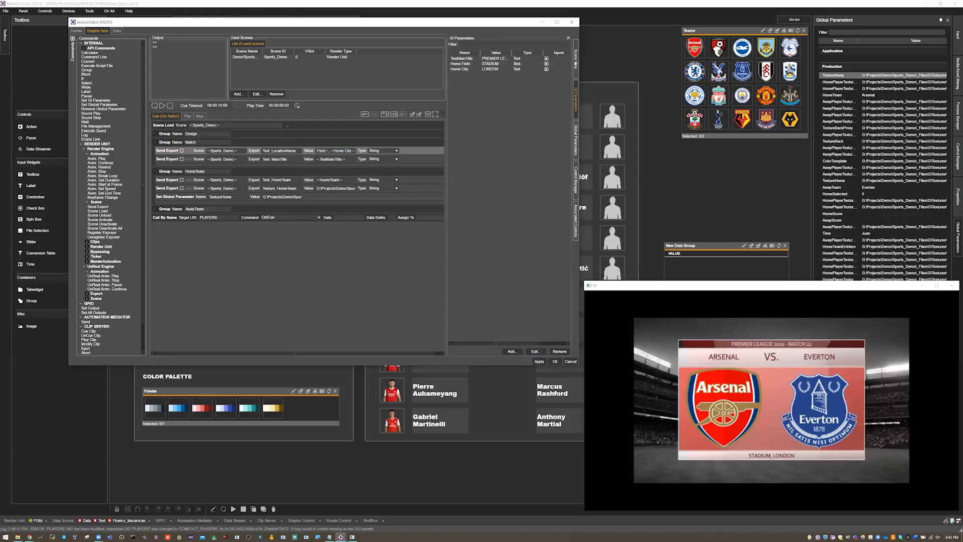
# Step: Review the VS action's data query, execute it to view its result, and return to the graphic item commands
pyautogui.click(117, 31)
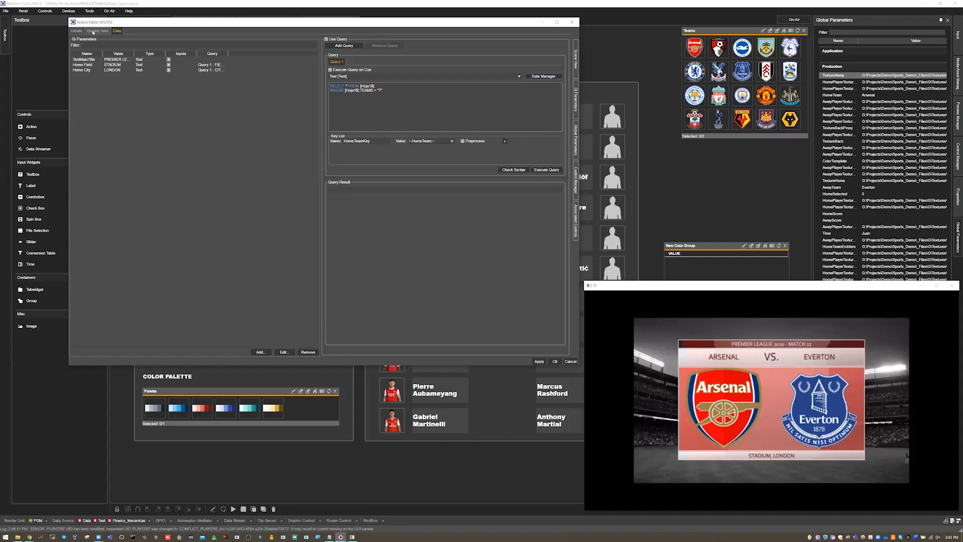
pyautogui.click(547, 170)
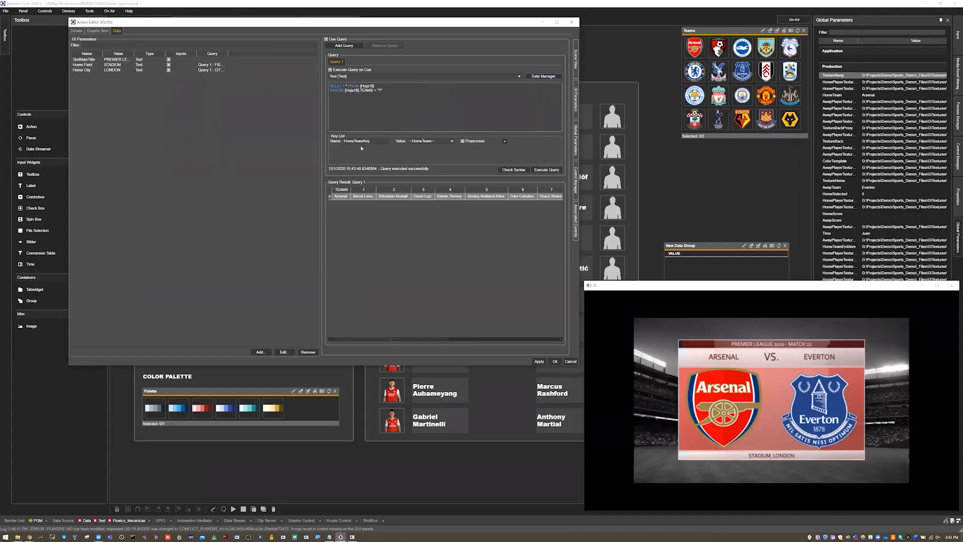
pyautogui.click(76, 30)
pyautogui.click(94, 31)
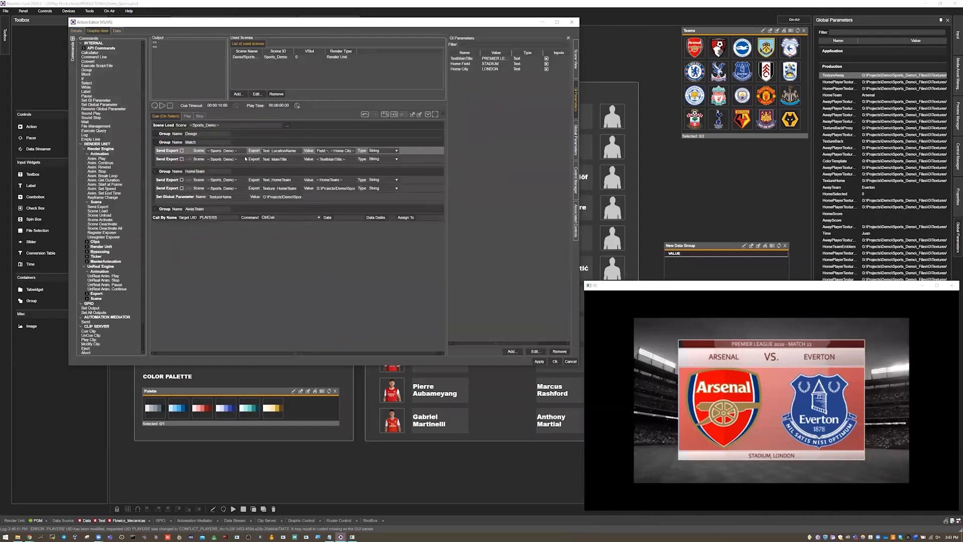
# Step: Collapse the Match group and inspect the HomeTeam group's Text_HomeTeam export and the Texture_HomeTeam file path
pyautogui.click(162, 142)
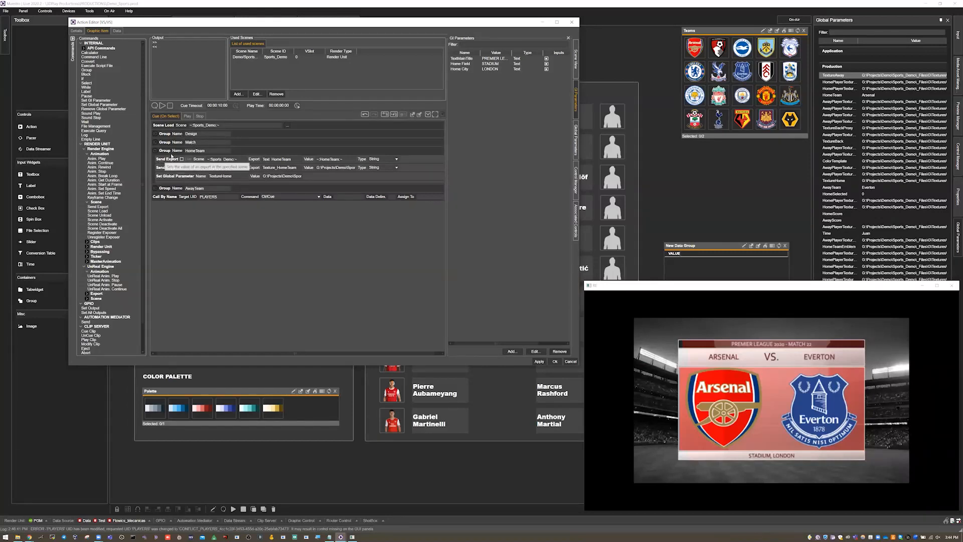
pyautogui.click(187, 162)
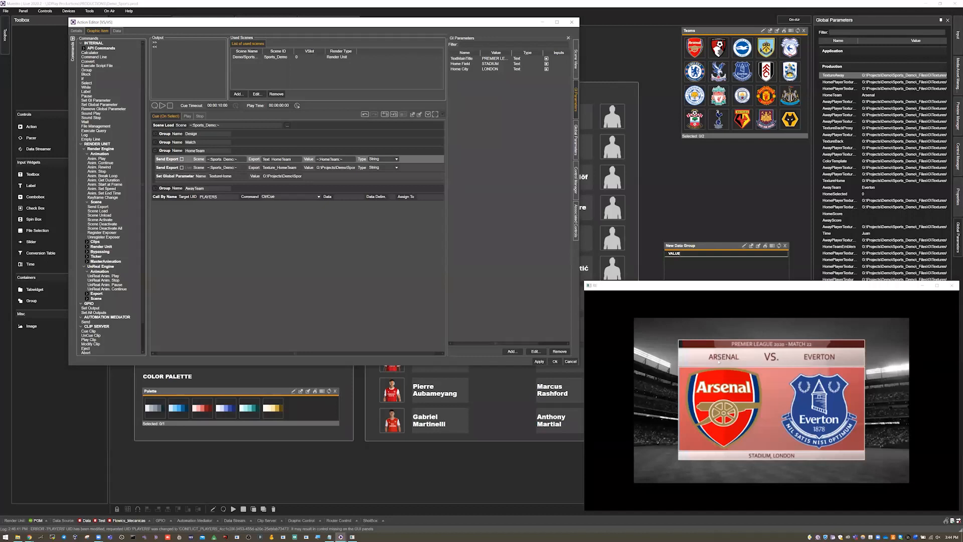
pyautogui.click(172, 169)
pyautogui.click(335, 167)
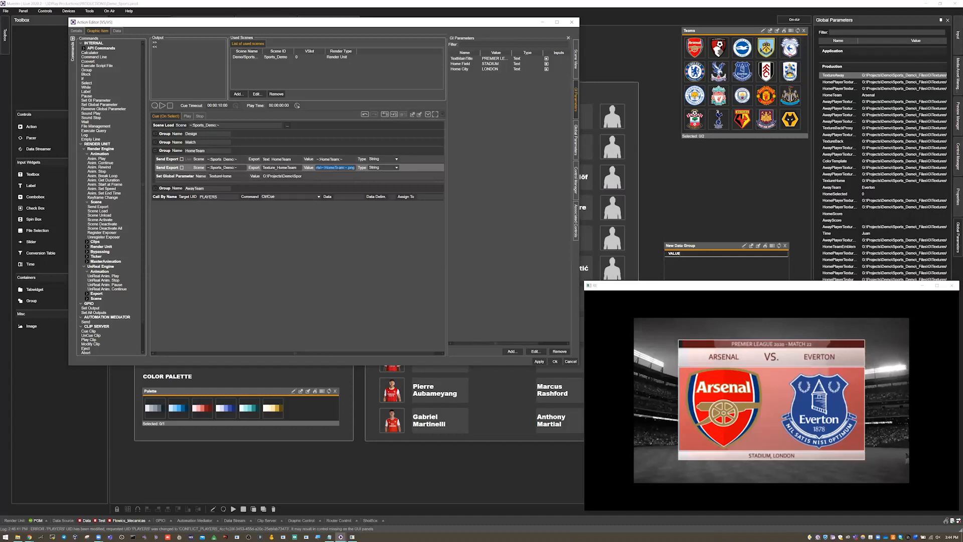
# Step: Copy the Texture_HomeTeam export's file path into a new Notepad document placed below the Action Editor's command list
pyautogui.press('super')
pyautogui.write('notepad')
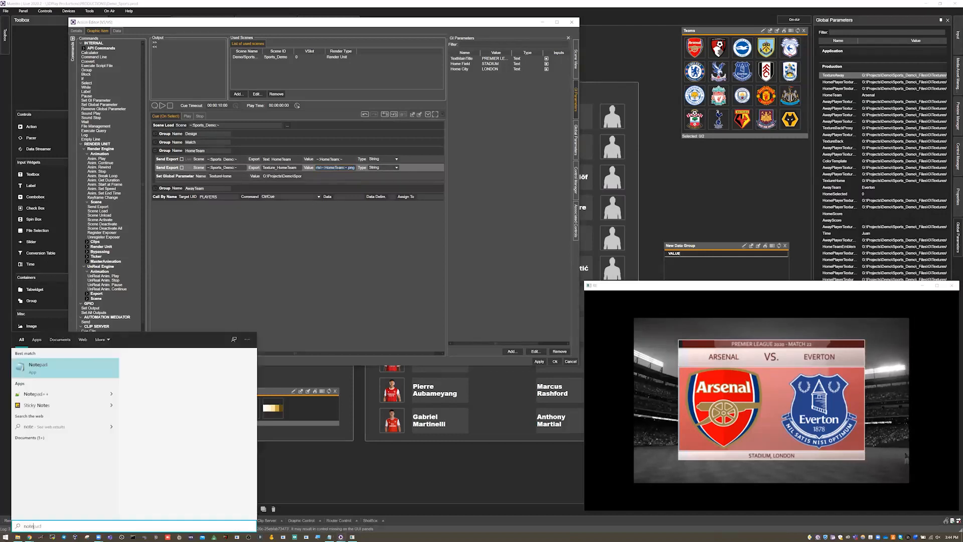
pyautogui.press('Return')
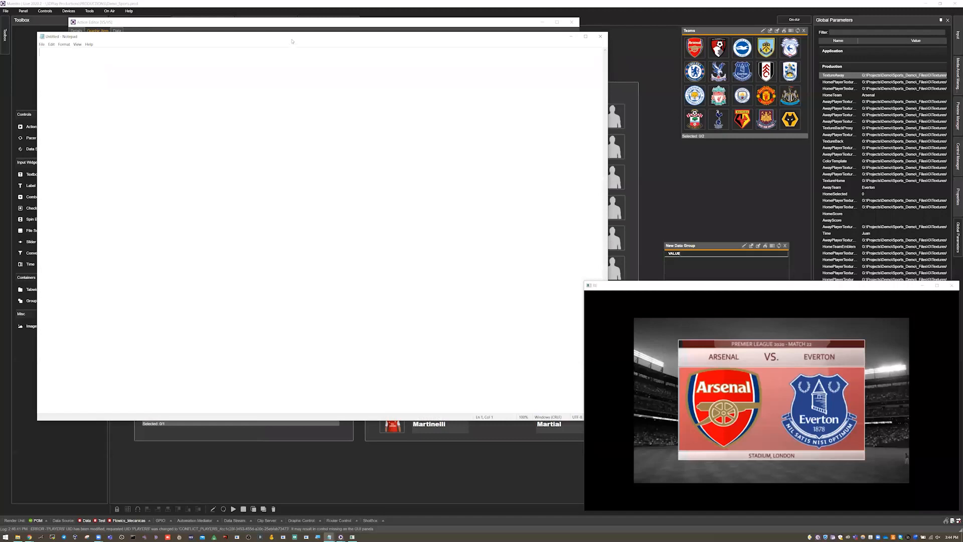
pyautogui.moveTo(292, 41); pyautogui.dragTo(601, 234)
pyautogui.click(343, 169)
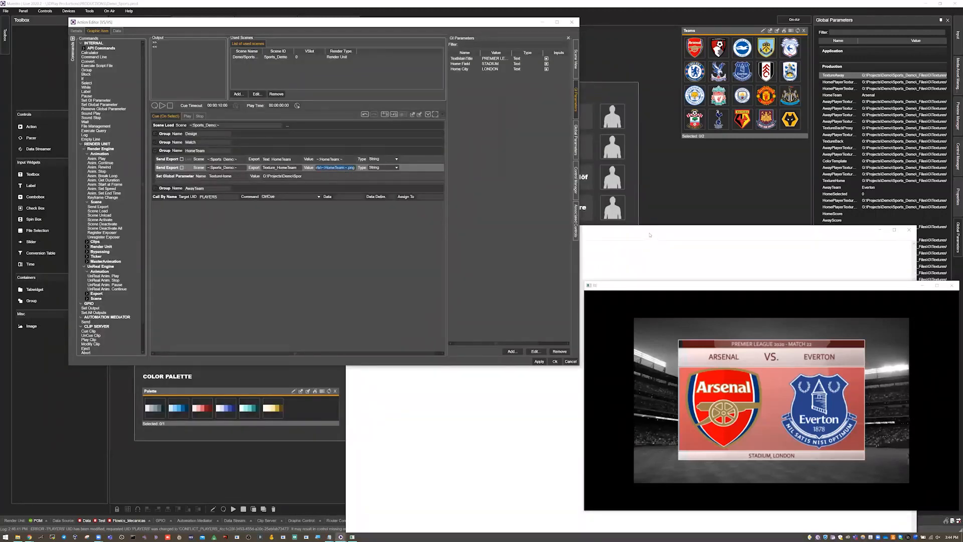
pyautogui.moveTo(650, 234); pyautogui.dragTo(565, 231)
pyautogui.write('G:\\Projects\\Demo\\Sports_Demo\\_Files\\G\\Textures\\Sports\\~:HomeTeam:~.png')
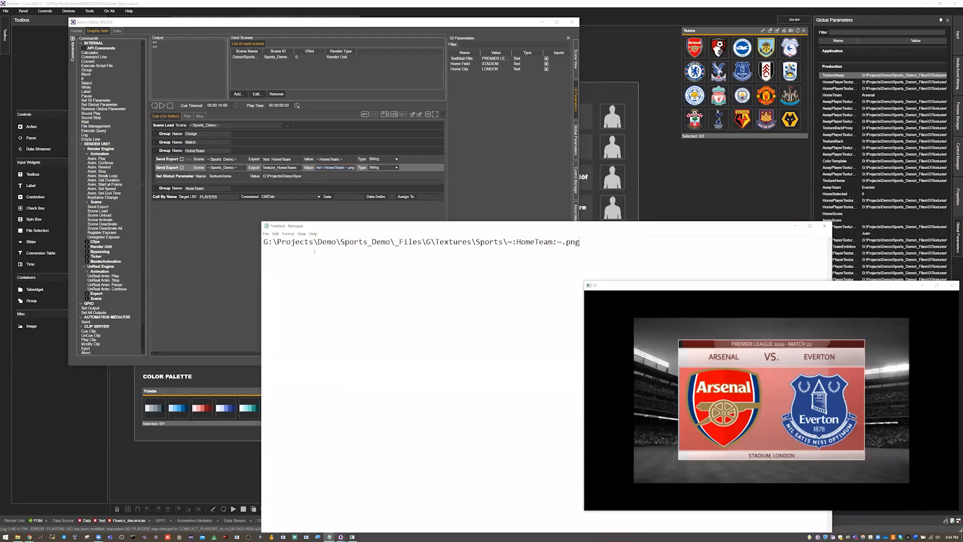
# Step: Highlight the ~:HomeTeam:~.png part of the Notepad path and paste a second copy of the full path a few lines below
pyautogui.moveTo(264, 242); pyautogui.dragTo(584, 243)
pyautogui.click(498, 242)
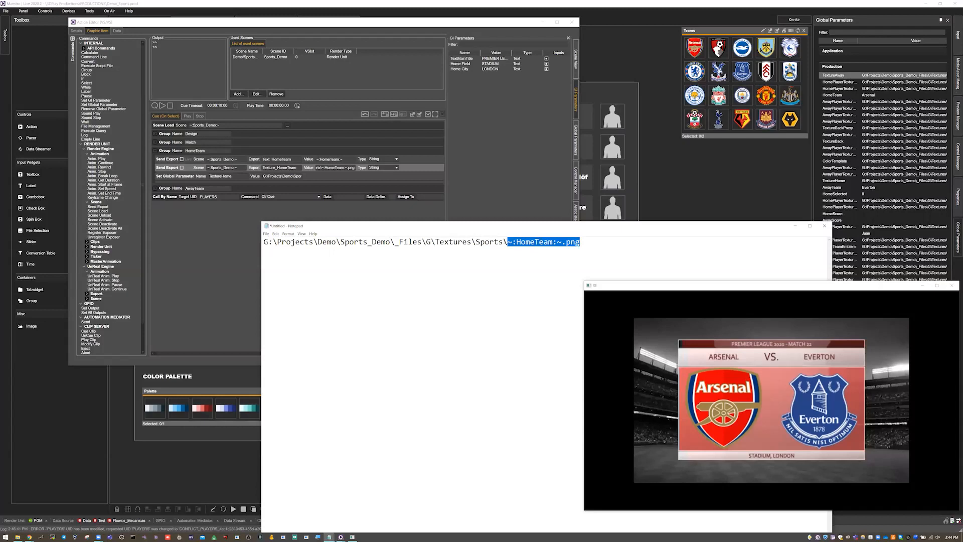
pyautogui.click(583, 241)
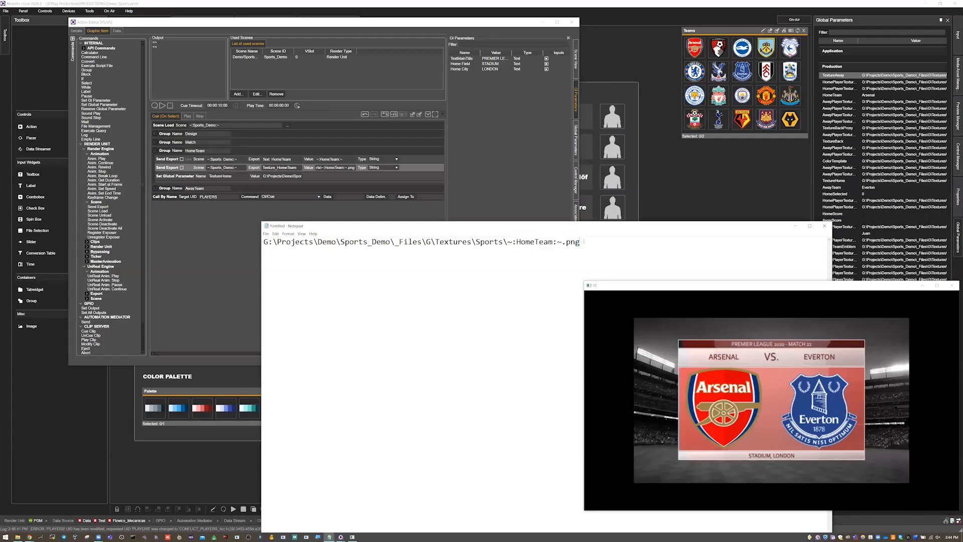
pyautogui.write('AR')
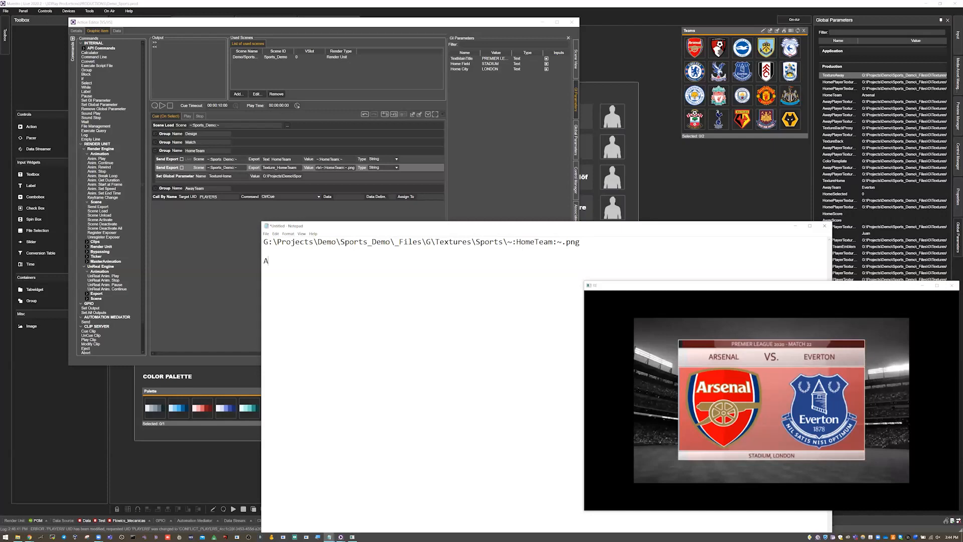
pyautogui.press('BackSpace')
pyautogui.press('BackSpace')
pyautogui.press('BackSpace')
pyautogui.hotkey('shift', 'Up')
pyautogui.hotkey('ctrl', 'c')
pyautogui.press('Down')
pyautogui.press('Down')
pyautogui.hotkey('ctrl', 'v')
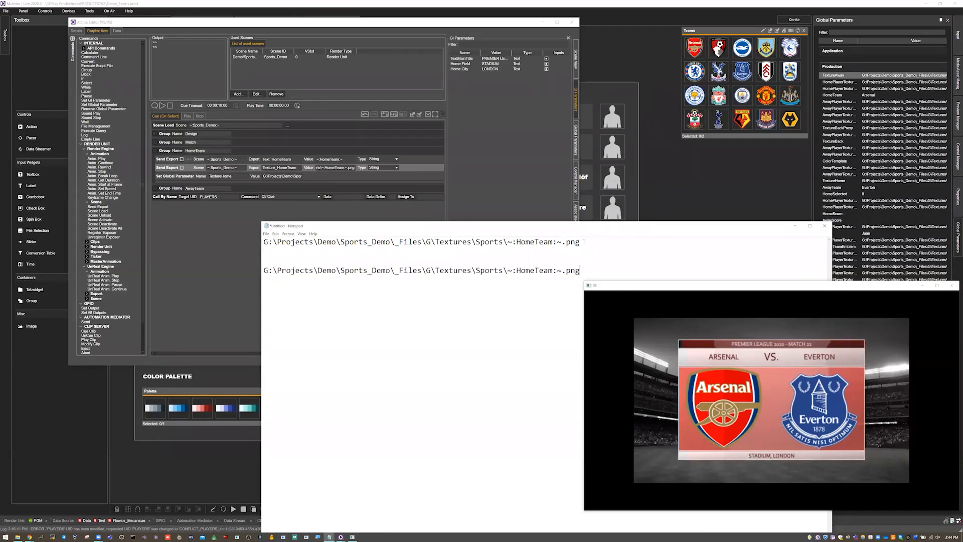
# Step: Replace the ~:HomeTeam:~ variable in the second path with Arsenal, keeping the .png extension, and minimize Notepad
pyautogui.hotkey('shift', 'Left')
pyautogui.hotkey('shift', 'Left')
pyautogui.hotkey('shift', 'Left')
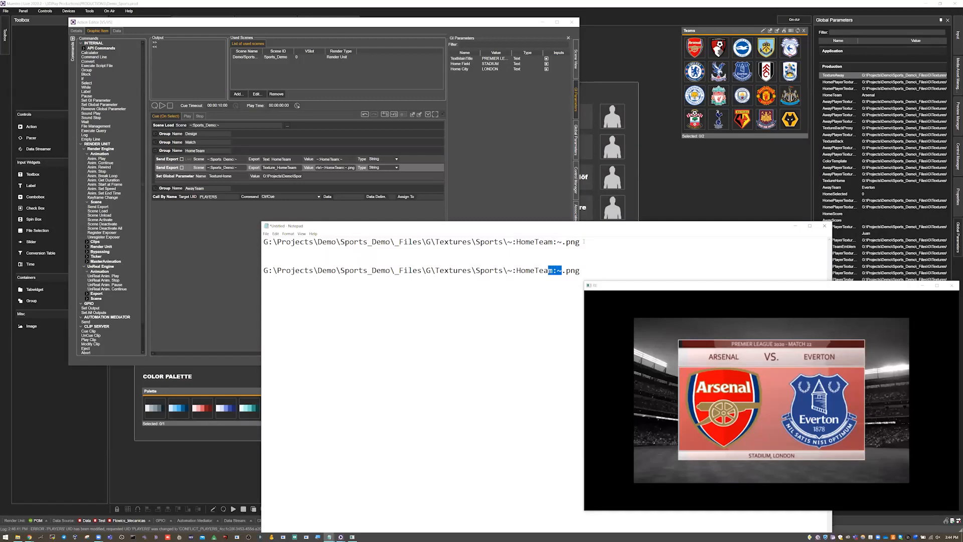
pyautogui.hotkey('shift', 'Left')
pyautogui.hotkey('shift', 'Left')
pyautogui.hotkey('shift', 'Left')
pyautogui.hotkey('shift', 'Left')
pyautogui.hotkey('shift', 'Left')
pyautogui.hotkey('shift', 'Left')
pyautogui.hotkey('shift', 'Left')
pyautogui.hotkey('shift', 'Left')
pyautogui.hotkey('shift', 'Left')
pyautogui.write('Arsenal')
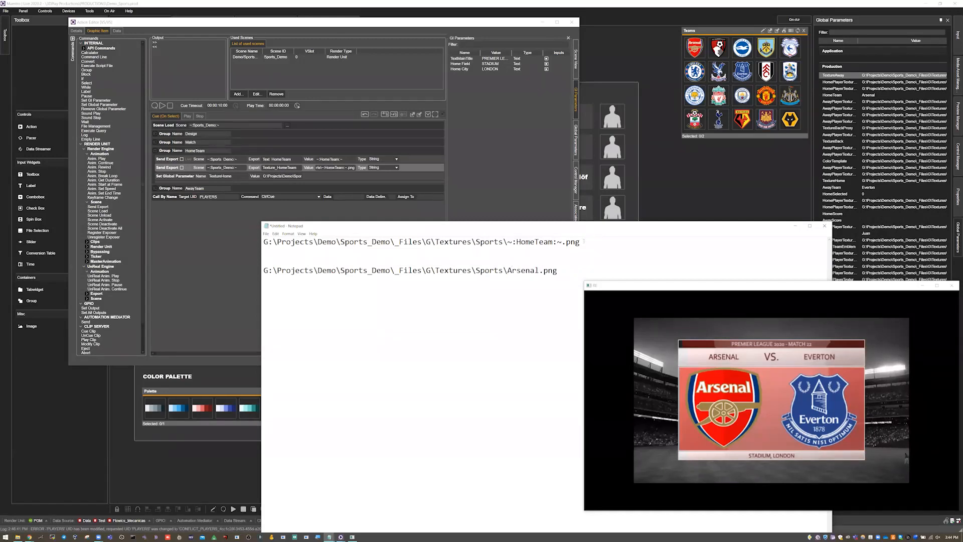
pyautogui.click(798, 227)
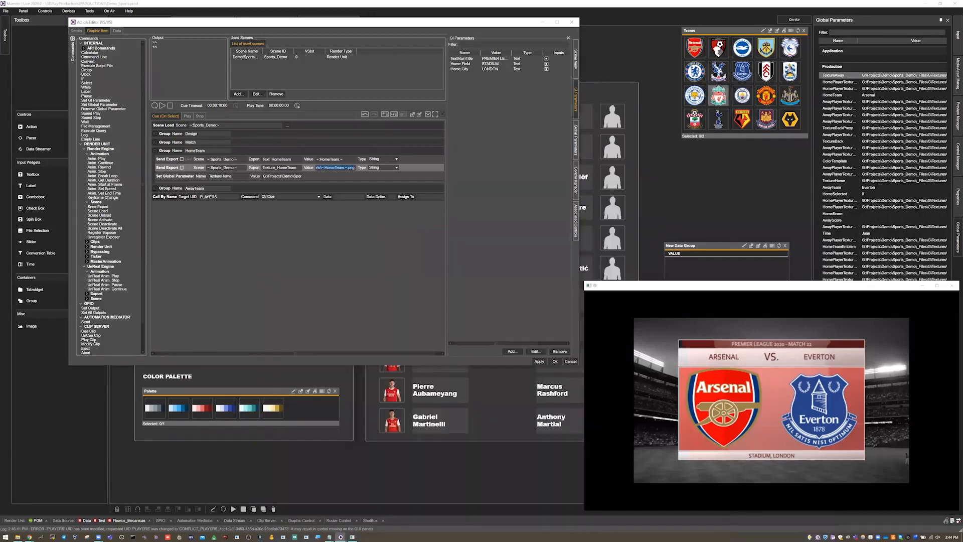
# Step: Inspect the TextureHome global parameter's file path in the HomeTeam group and return to the PRE MATCH panel
pyautogui.click(180, 177)
pyautogui.hotkey('ctrl', 'v')
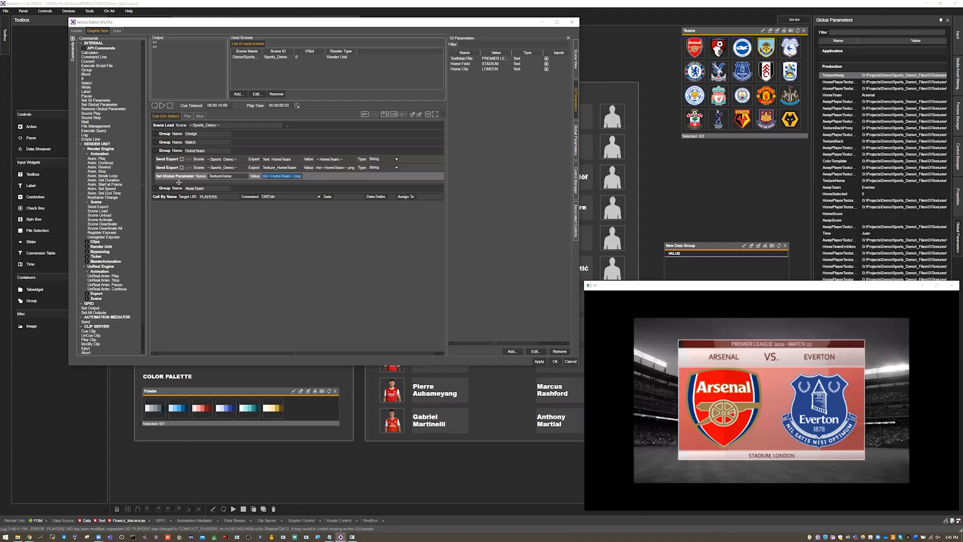
pyautogui.press('Escape')
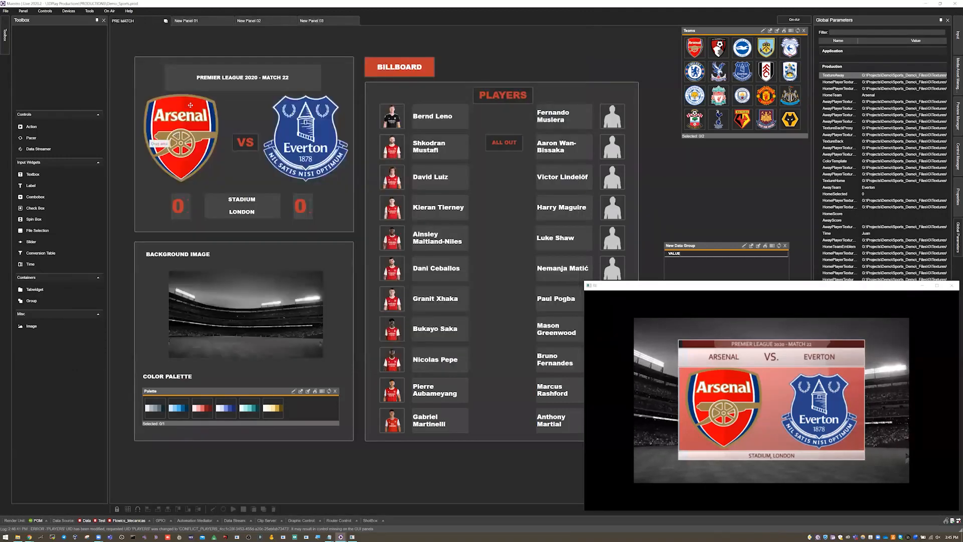
# Step: Place an Image widget above the PLAYERS section and link it to the HomeTeamEmblem global parameter
pyautogui.moveTo(41, 326); pyautogui.dragTo(310, 459)
pyautogui.moveTo(374, 438); pyautogui.dragTo(526, 79)
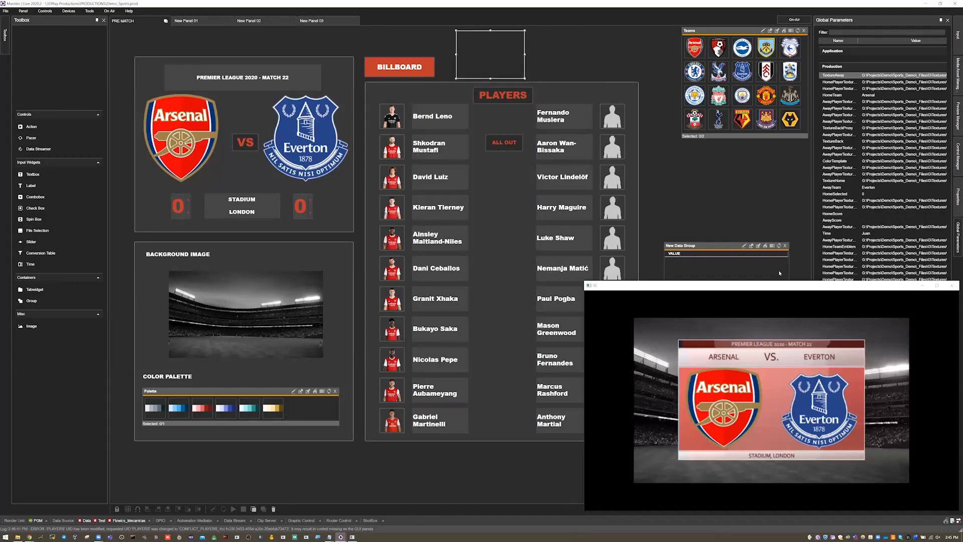
pyautogui.click(957, 197)
pyautogui.click(876, 177)
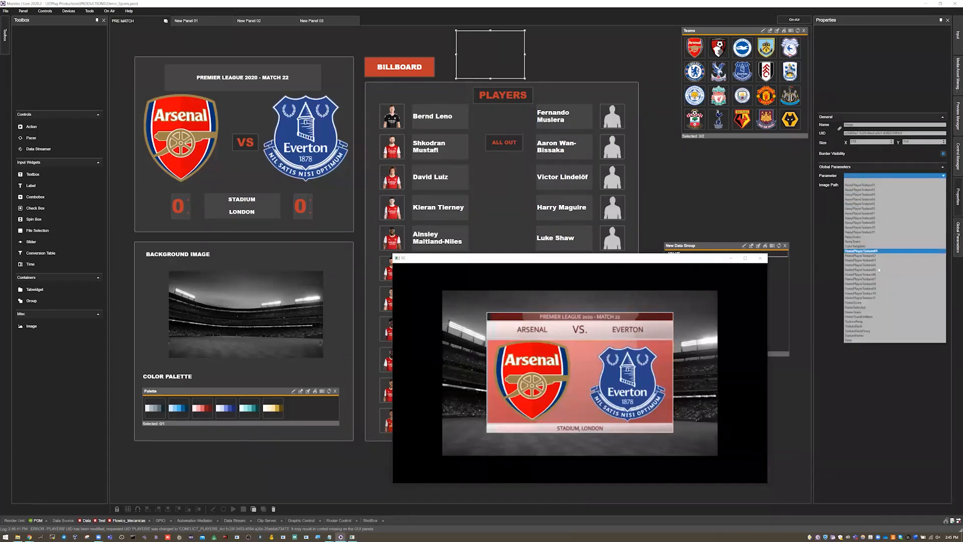
pyautogui.click(864, 316)
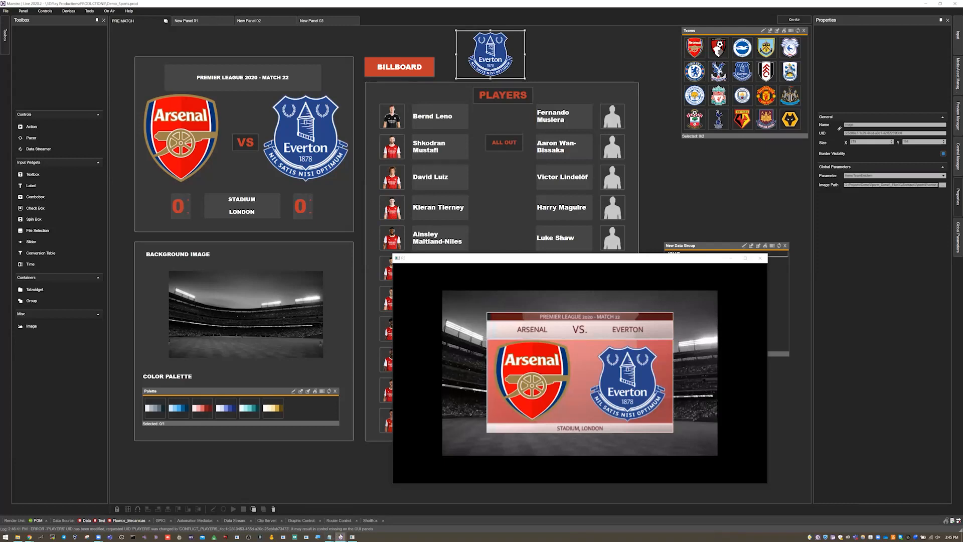
# Step: Reopen the Action Editor, collapse the HomeTeam group, and inspect the AwayTeam group's text, texture and TextureAway commands before collapsing it
pyautogui.click(340, 537)
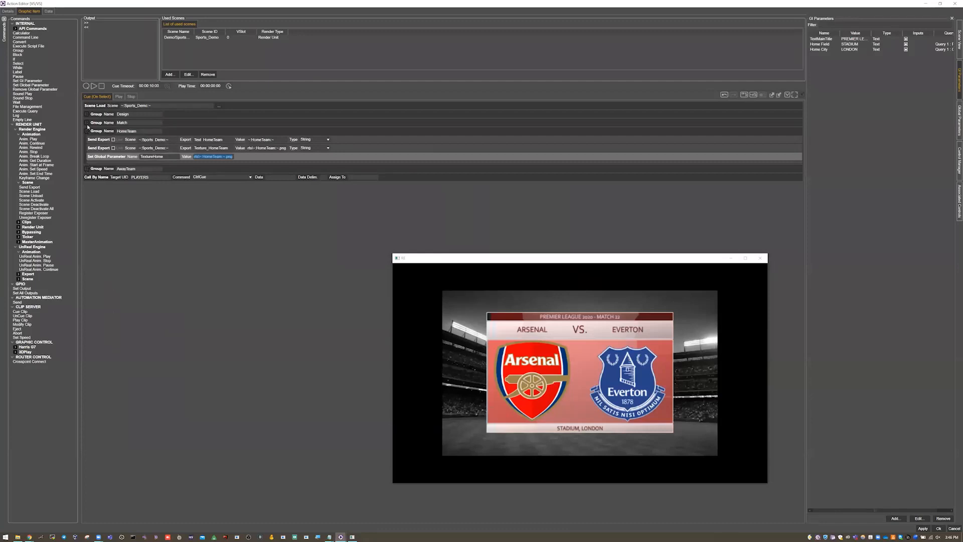
pyautogui.click(87, 131)
pyautogui.click(86, 140)
pyautogui.click(97, 149)
pyautogui.click(98, 156)
pyautogui.click(97, 167)
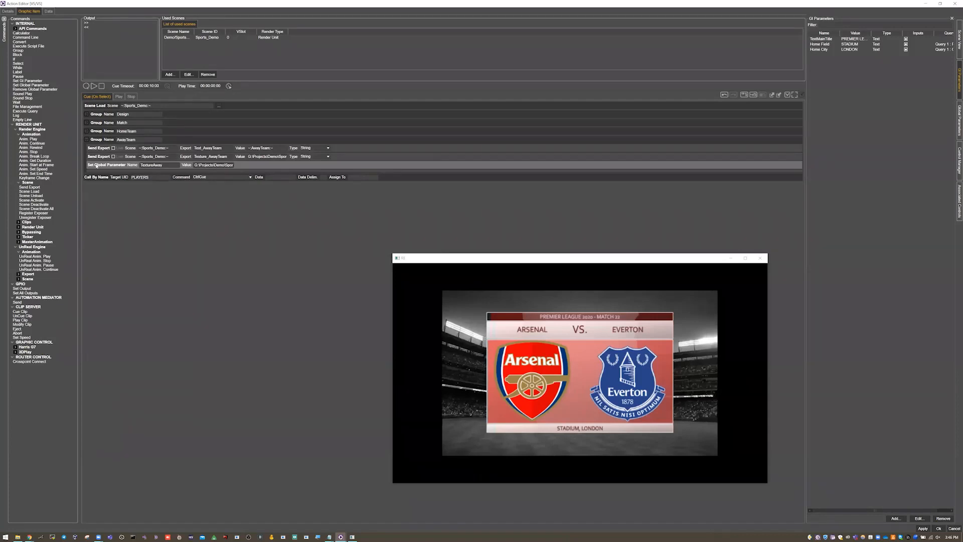
pyautogui.click(87, 140)
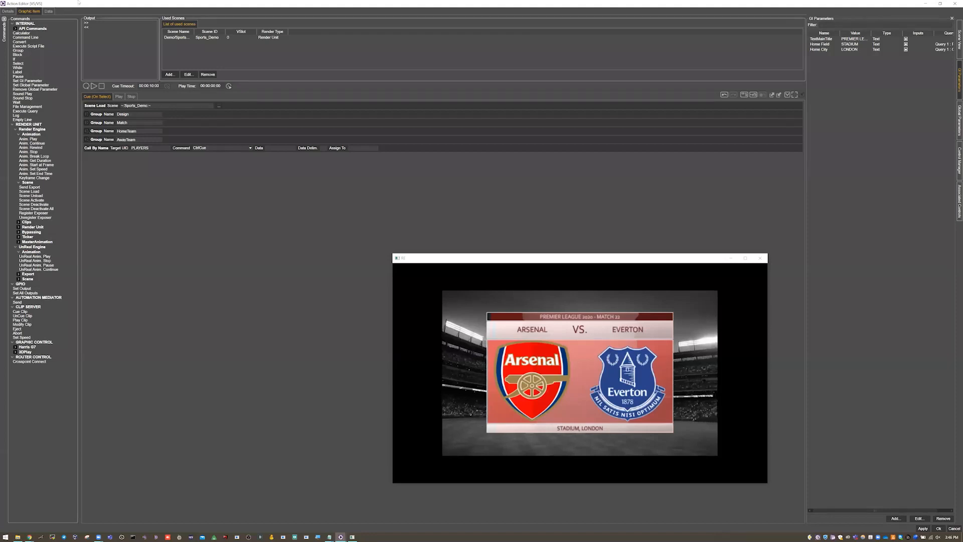
# Step: Open the VS action's data query, move the preview window off the results, check the syntax and execute the query
pyautogui.click(49, 12)
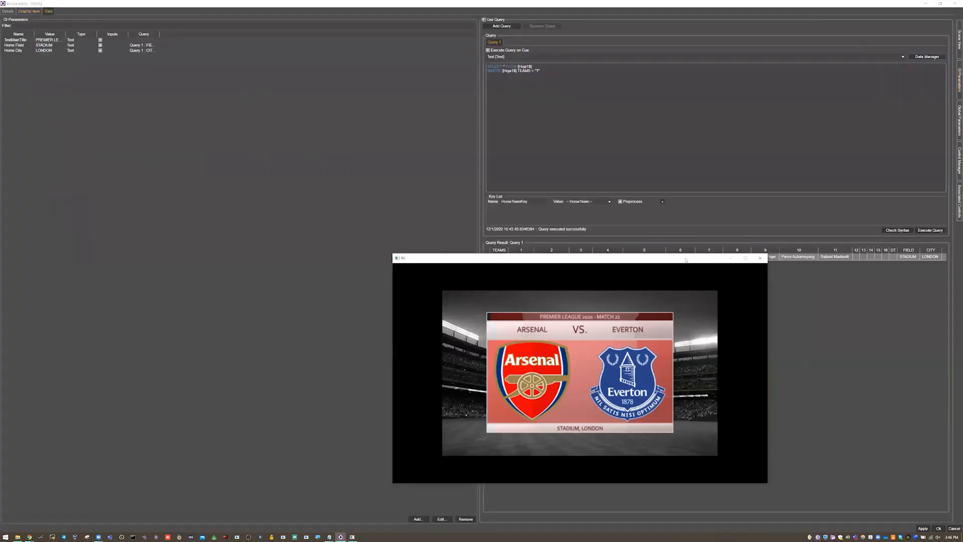
pyautogui.moveTo(660, 258); pyautogui.dragTo(366, 277)
pyautogui.click(898, 230)
pyautogui.click(926, 231)
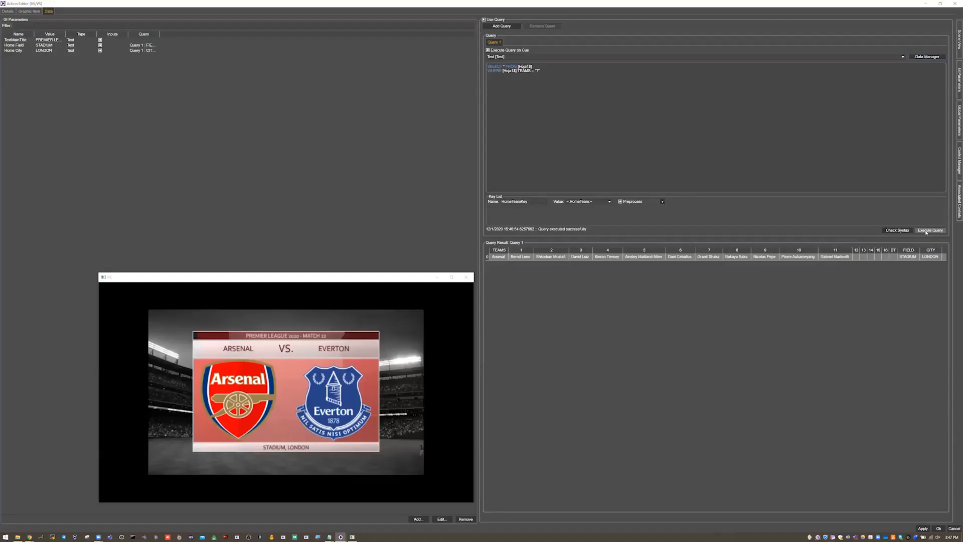
# Step: Review the query's available data sources, keep Test selected, and magnify the SQL text to highlight the ? placeholder in its WHERE clause
pyautogui.click(504, 58)
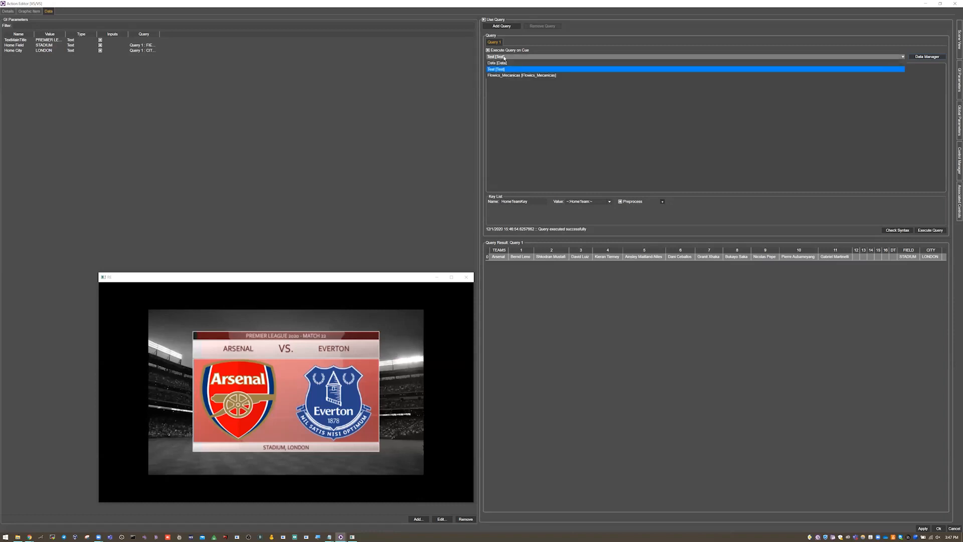
pyautogui.click(504, 70)
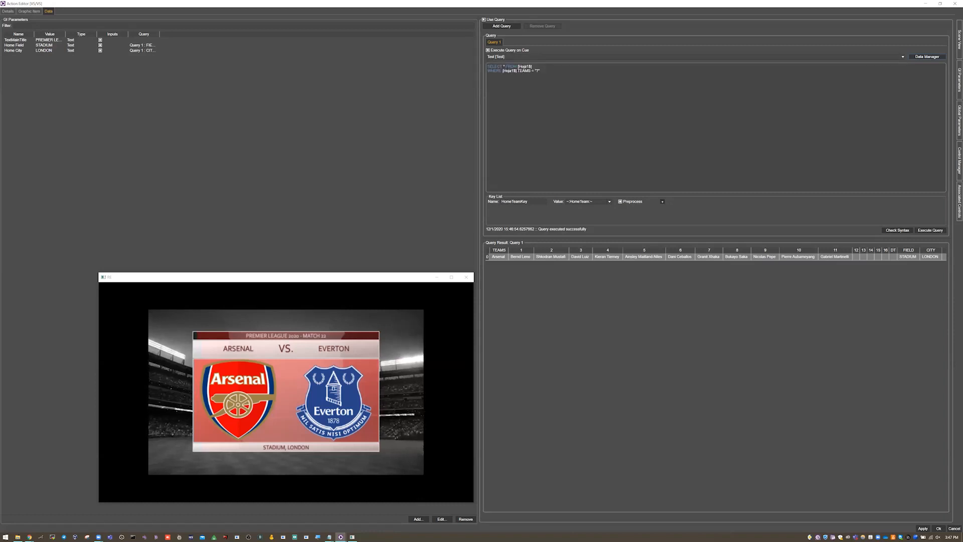
pyautogui.click(318, 536)
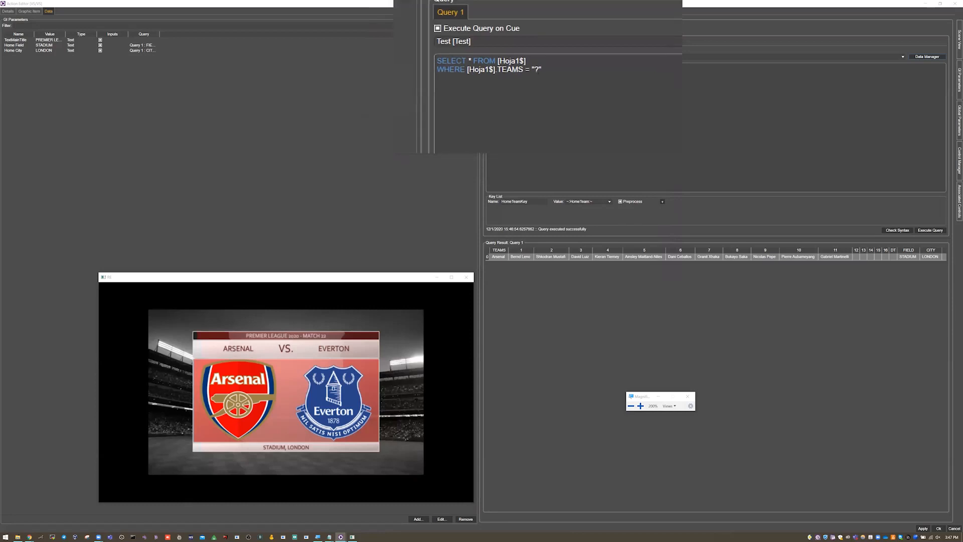
pyautogui.click(538, 69)
pyautogui.doubleClick(538, 72)
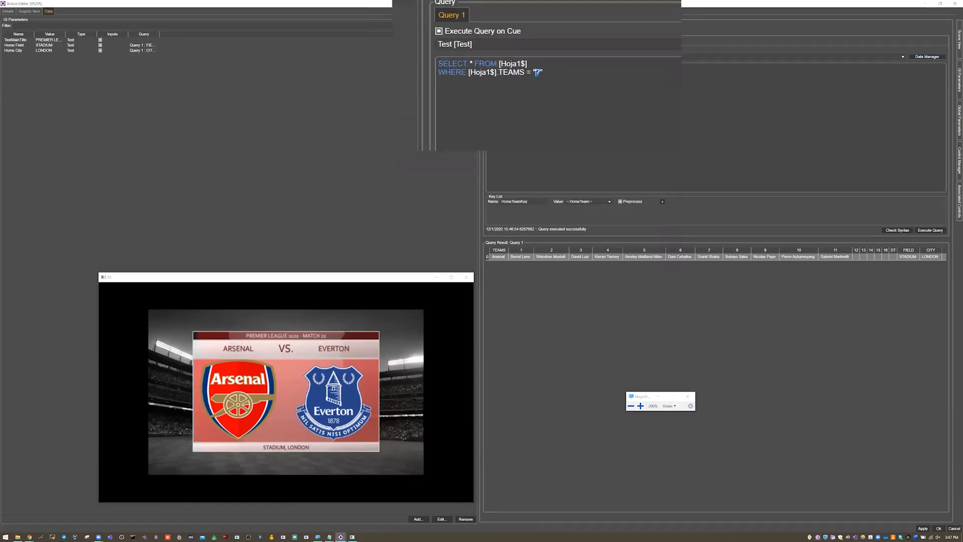
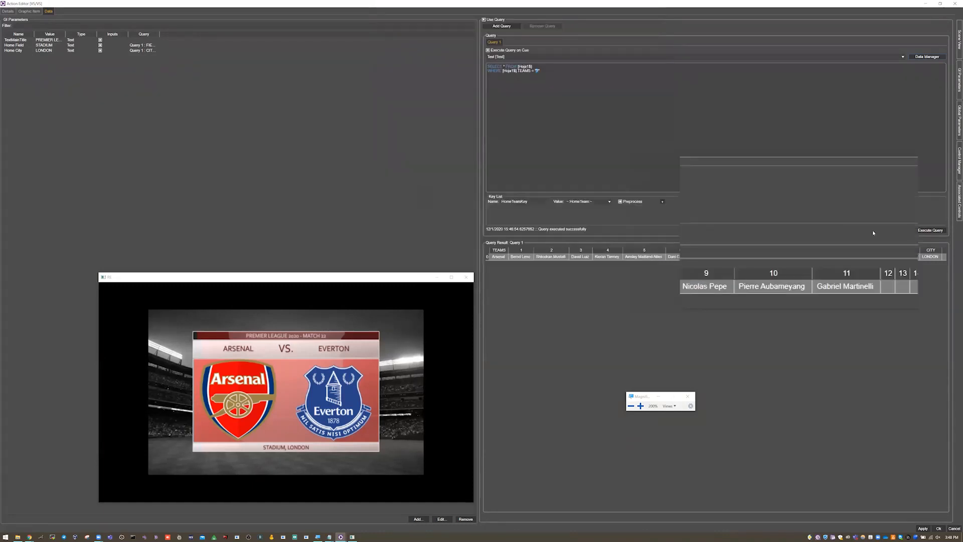
# Step: Execute the query again and magnify the GI parameters list, widening its Name and Query columns to read each parameter's query link
pyautogui.click(920, 232)
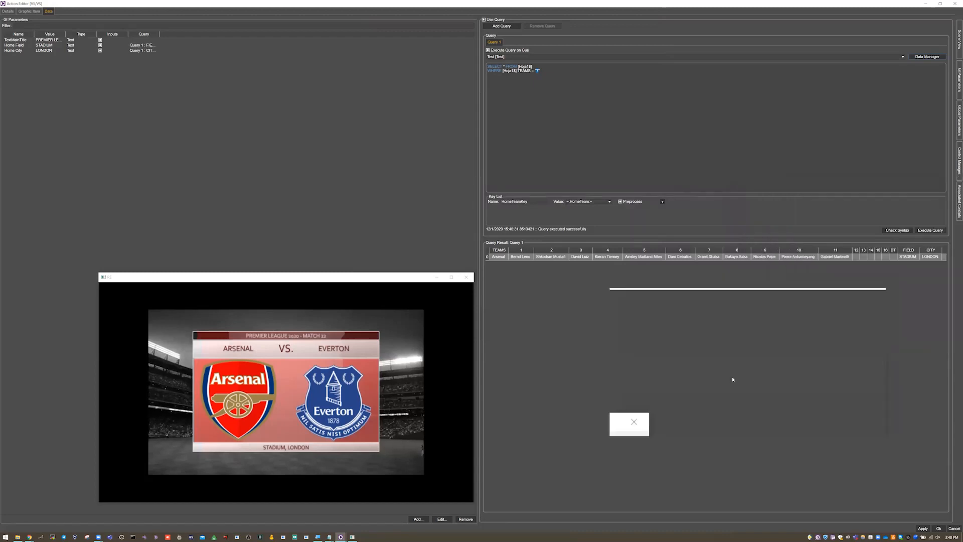
pyautogui.click(682, 394)
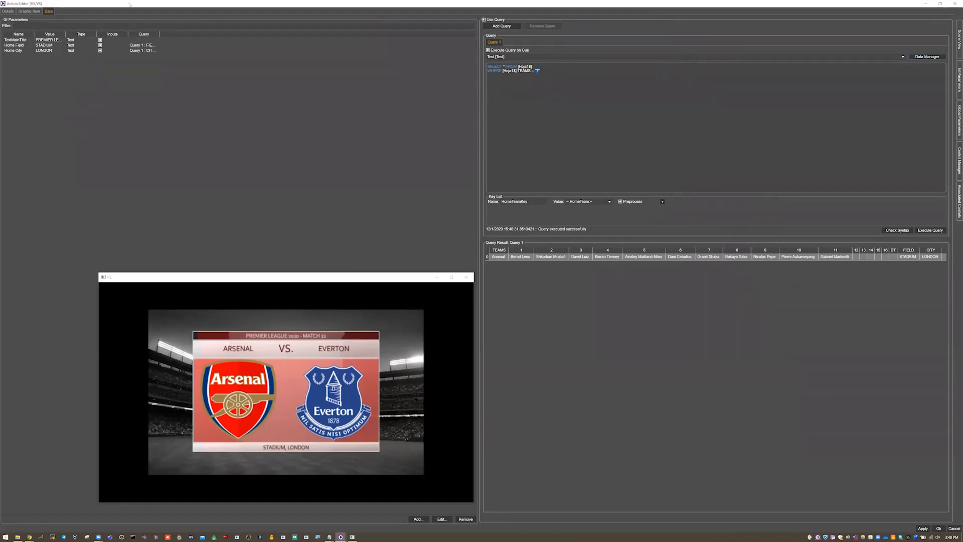
pyautogui.moveTo(34, 33); pyautogui.dragTo(54, 34)
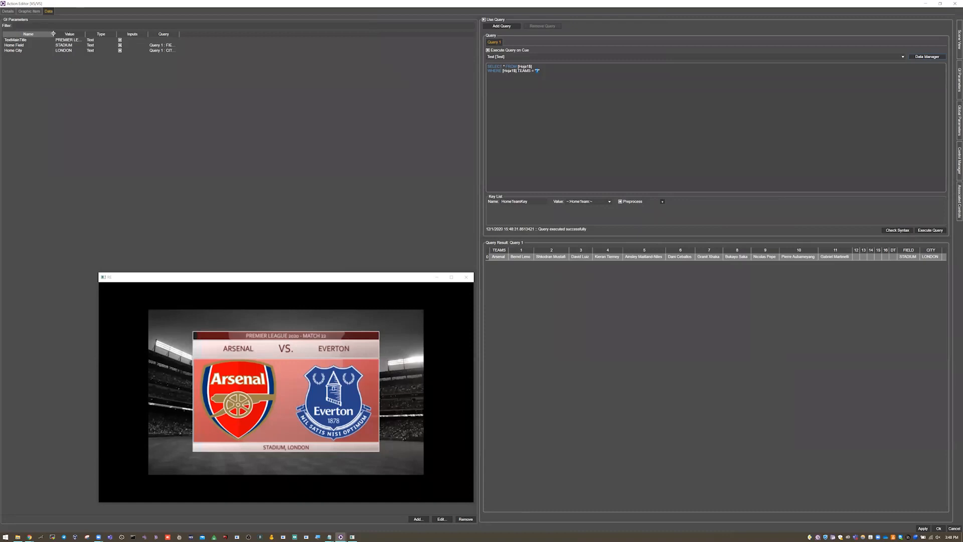
pyautogui.press('super+plus')
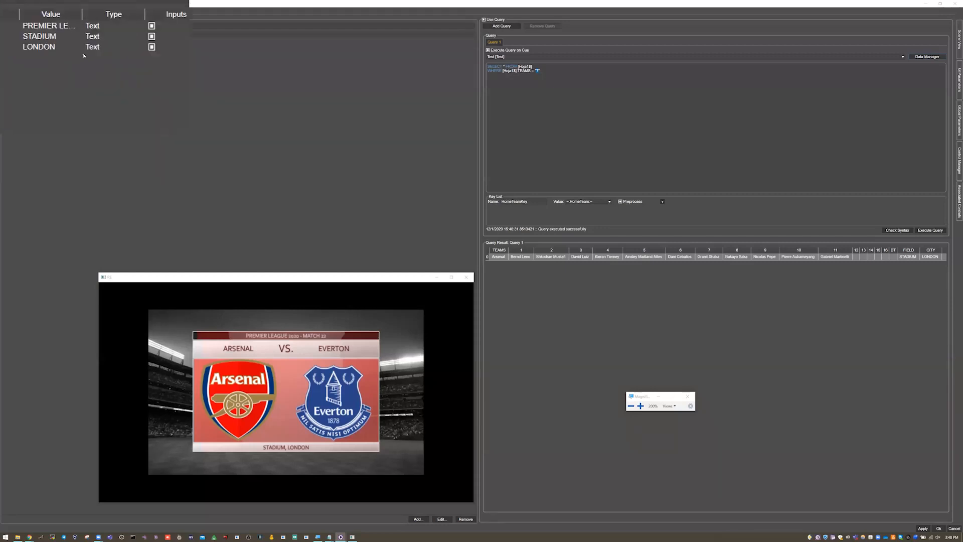
pyautogui.moveTo(182, 34); pyautogui.dragTo(195, 36)
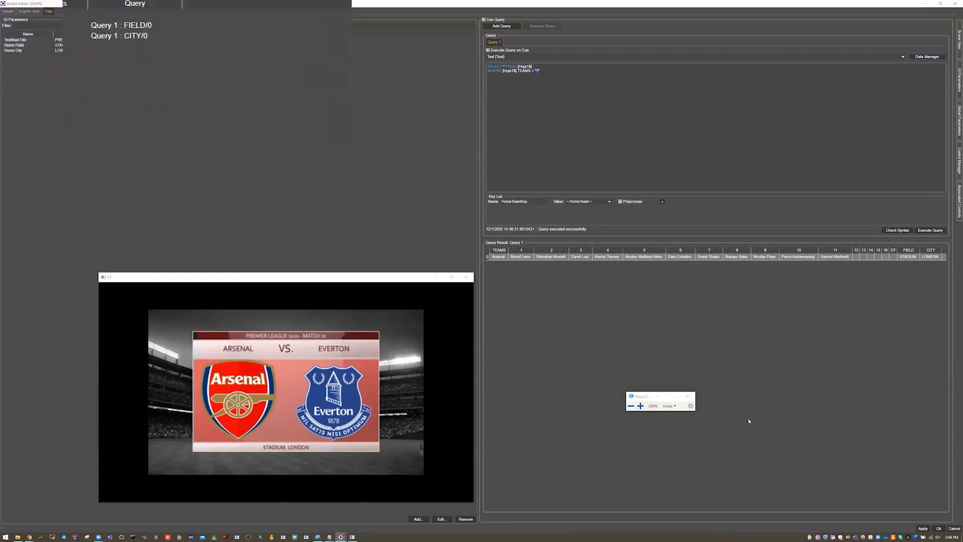
pyautogui.click(684, 391)
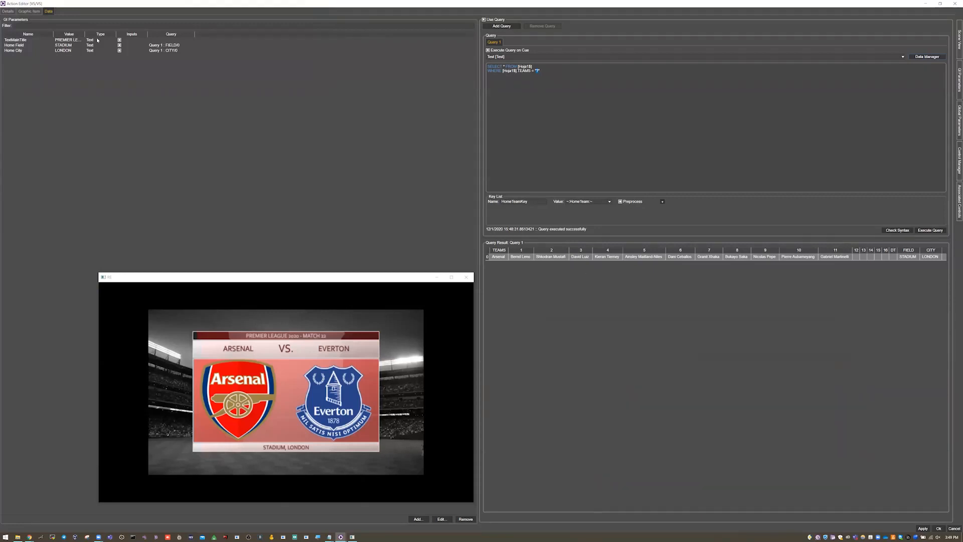
# Step: Inspect the Texture_Back export value in the Design group and the Text_LocationName value in the Match group, and close the editor without saving
pyautogui.click(29, 11)
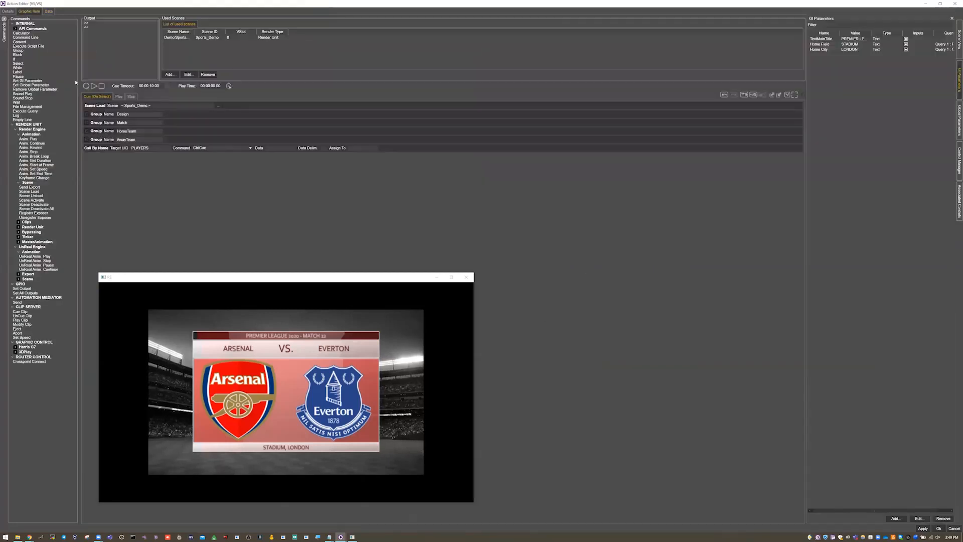
pyautogui.click(87, 114)
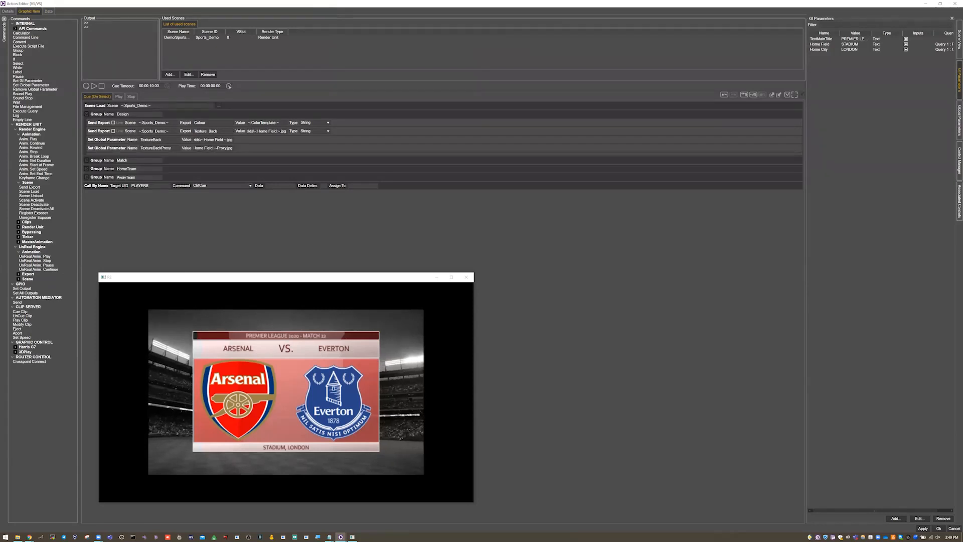
pyautogui.click(266, 131)
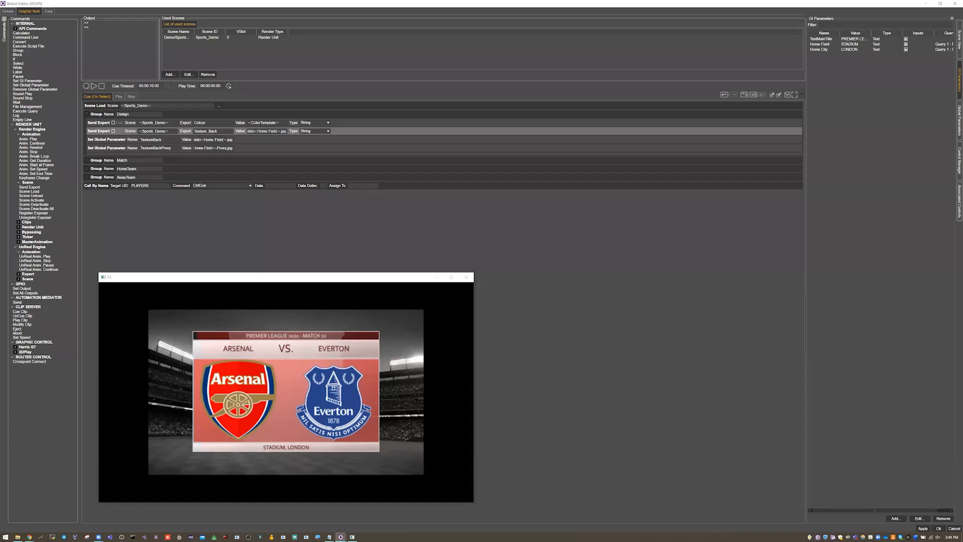
pyautogui.click(88, 161)
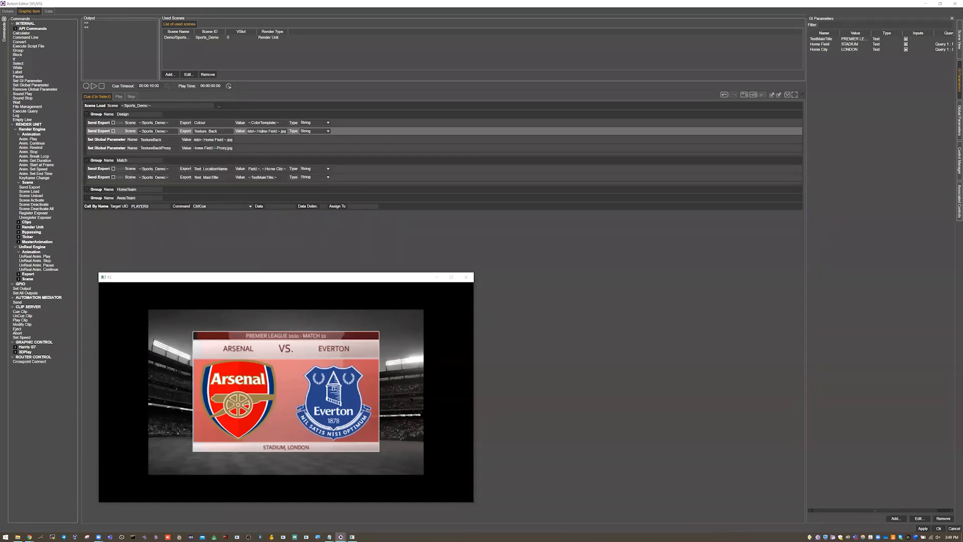
pyautogui.click(267, 169)
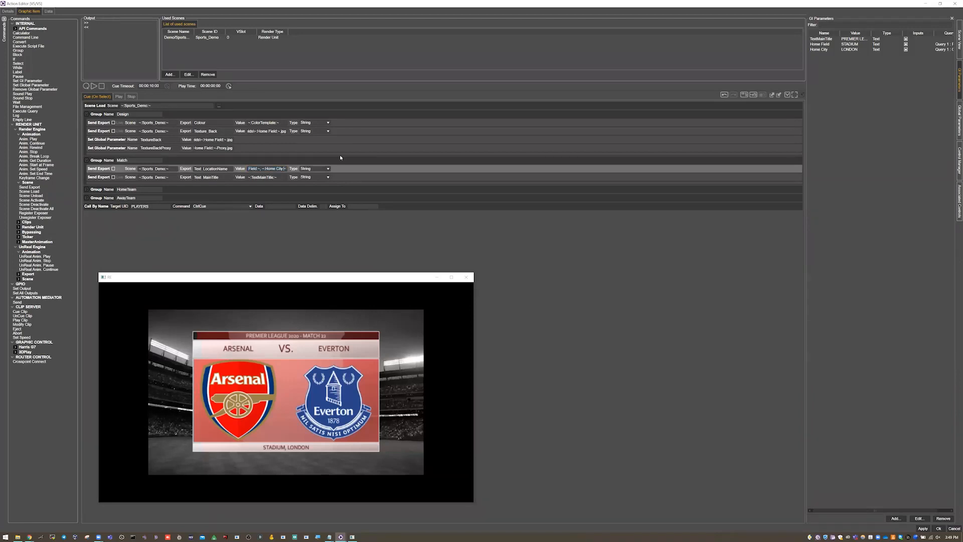
pyautogui.press('Home')
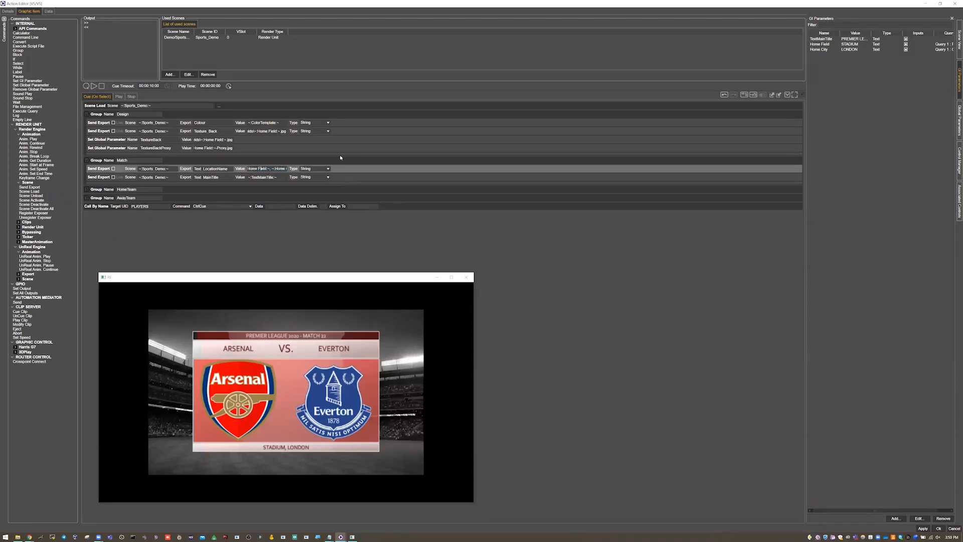
pyautogui.press('End')
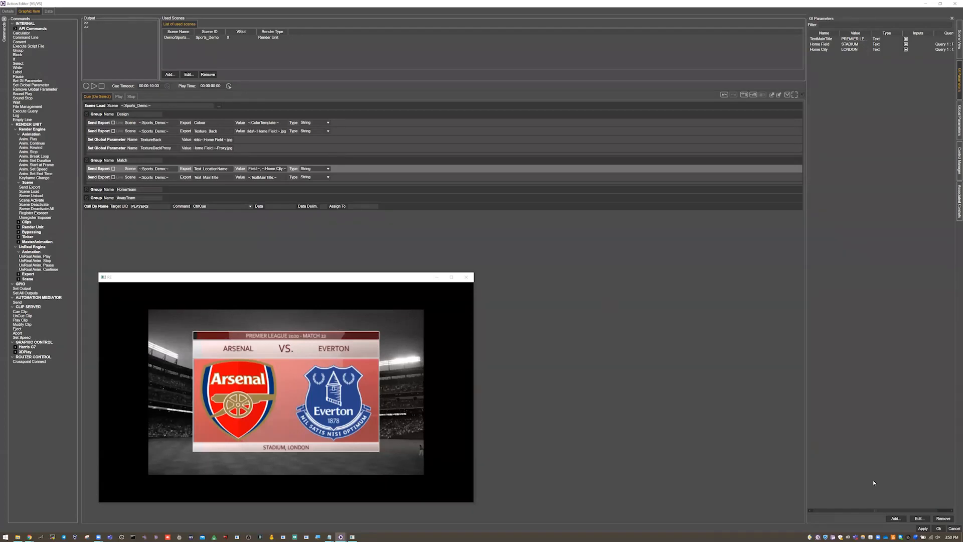
pyautogui.click(953, 529)
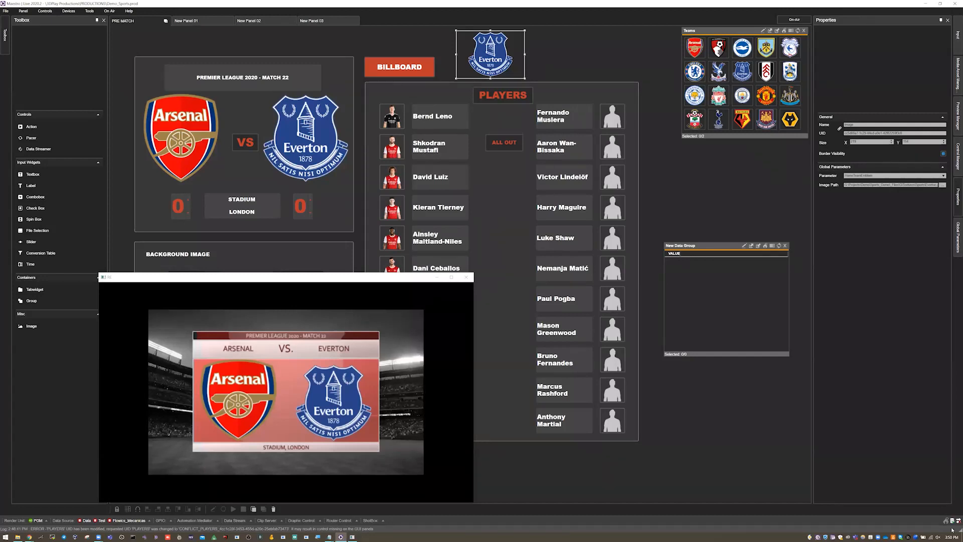
# Step: Pick Chelsea as the home team and execute the VS action's data query to examine its result and the GI parameters' query links
pyautogui.click(695, 71)
pyautogui.rightClick(245, 143)
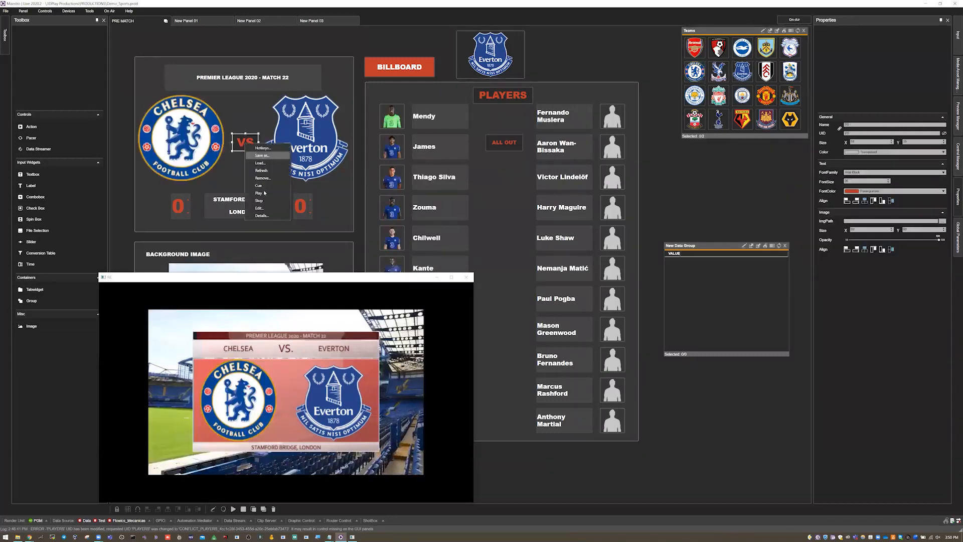
pyautogui.click(262, 208)
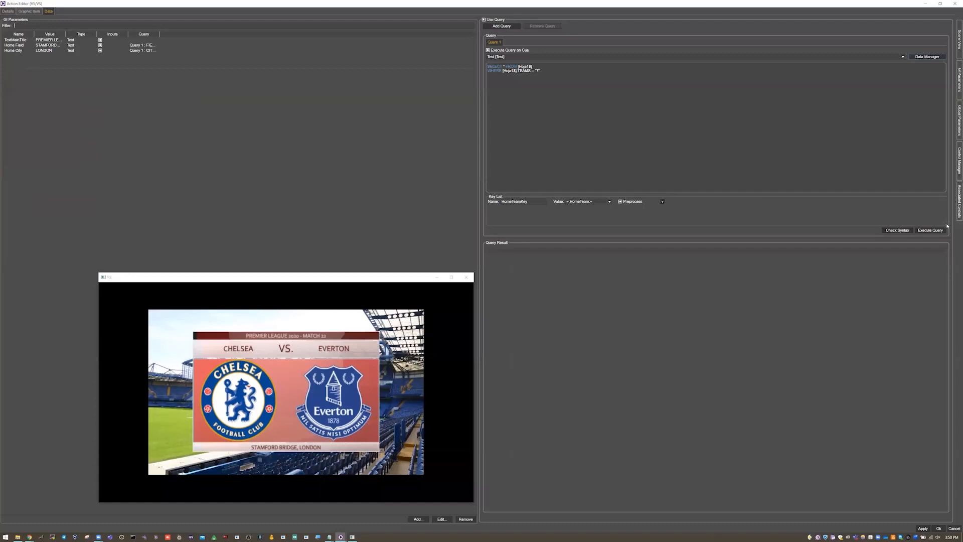
pyautogui.click(931, 230)
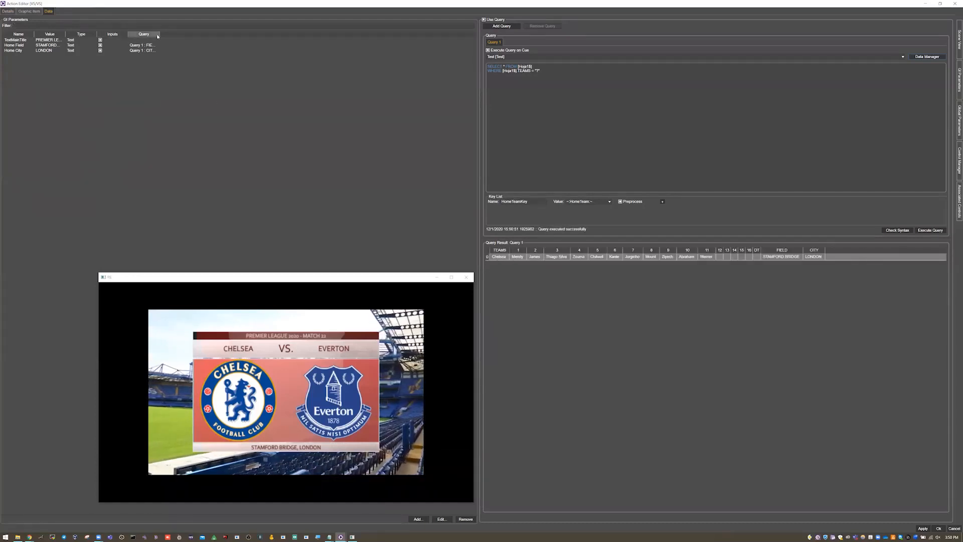
pyautogui.moveTo(169, 35); pyautogui.dragTo(239, 34)
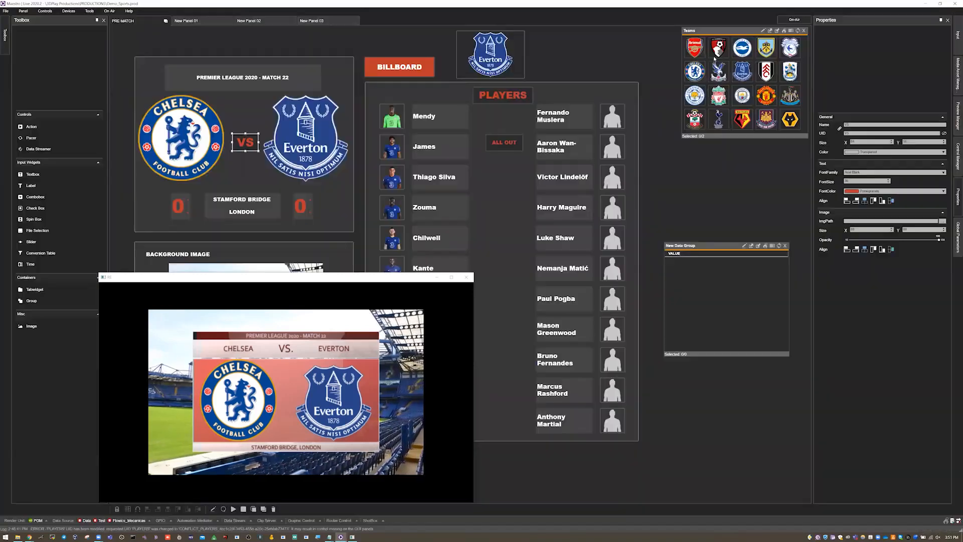
# Step: Select Arsenal as home team and Chelsea as away team, and move and shrink the preview window to uncover the background image and palette
pyautogui.click(695, 48)
pyautogui.click(696, 71)
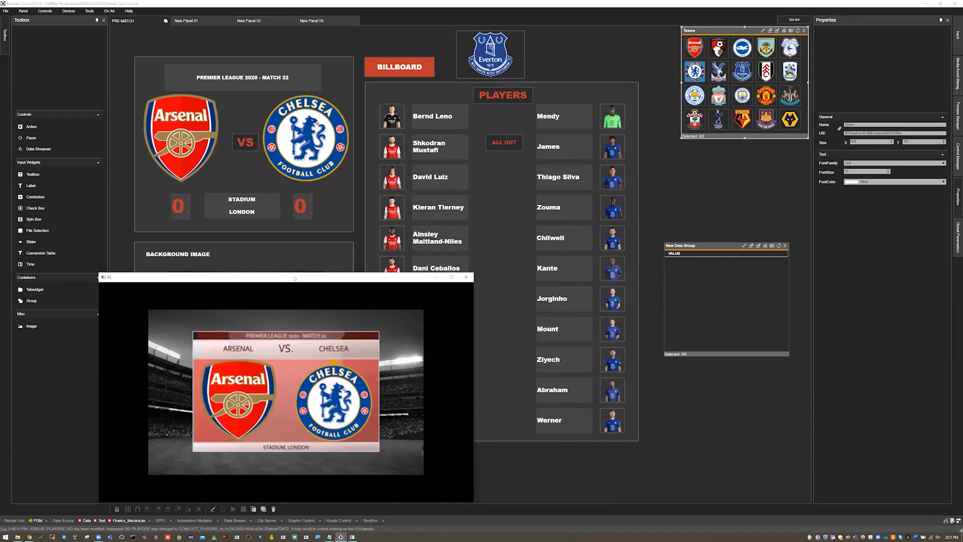
pyautogui.moveTo(235, 276); pyautogui.dragTo(717, 265)
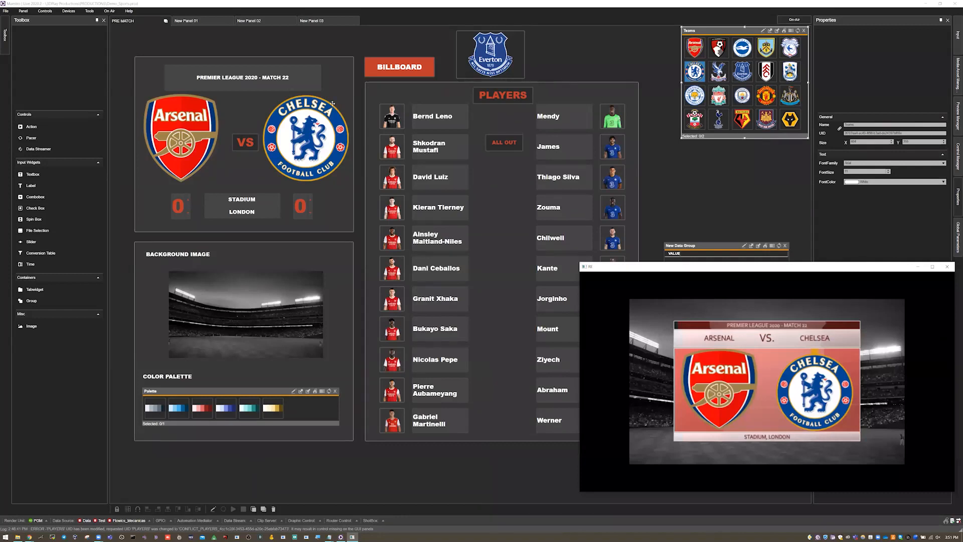
pyautogui.moveTo(717, 266); pyautogui.dragTo(794, 306)
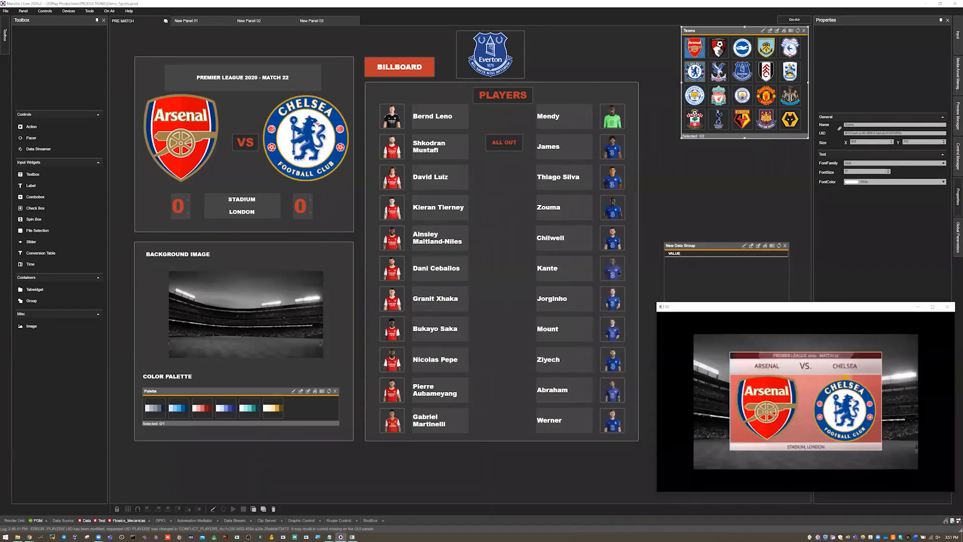
# Step: Reopen the VS action, inspect the Call By Name command that cues the PLAYERS action, and close the editor without saving
pyautogui.click(243, 144)
pyautogui.rightClick(244, 144)
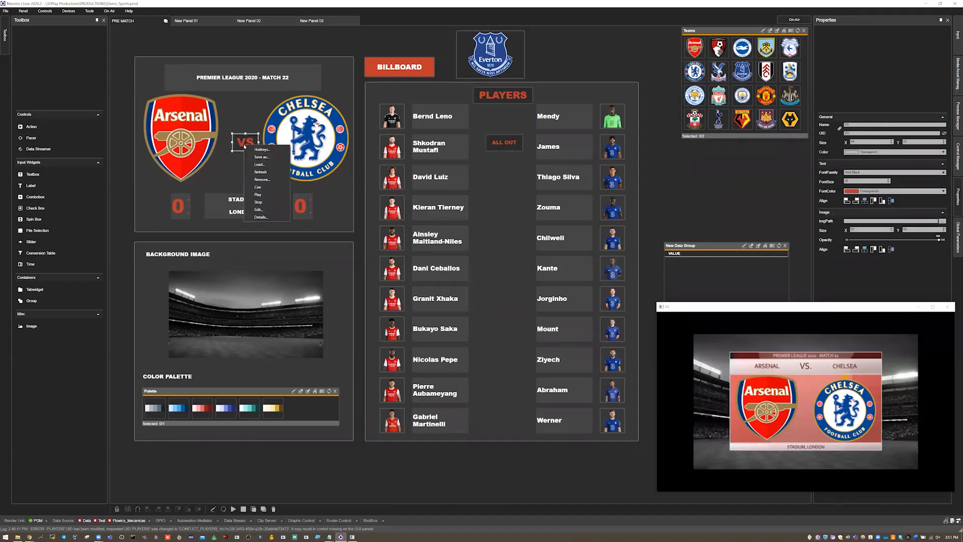
pyautogui.click(258, 194)
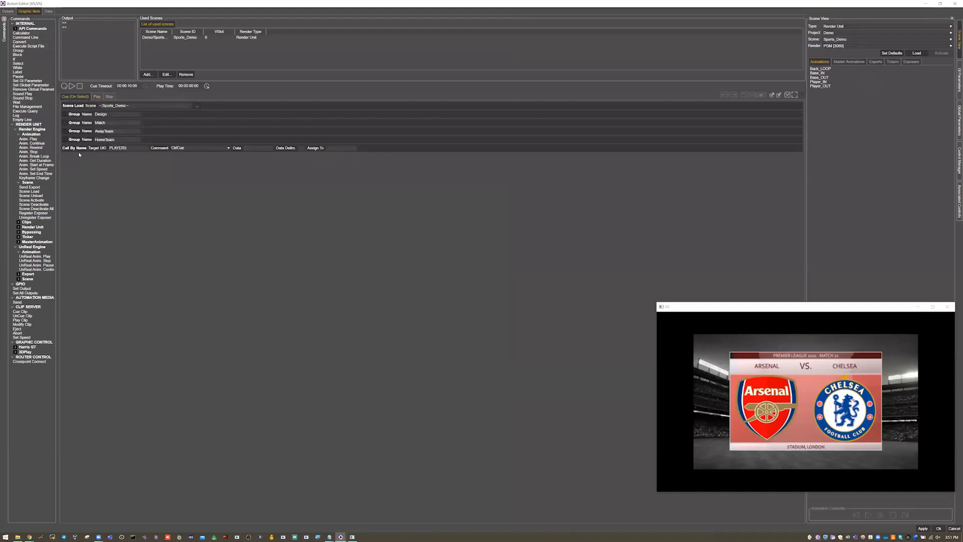
pyautogui.click(125, 148)
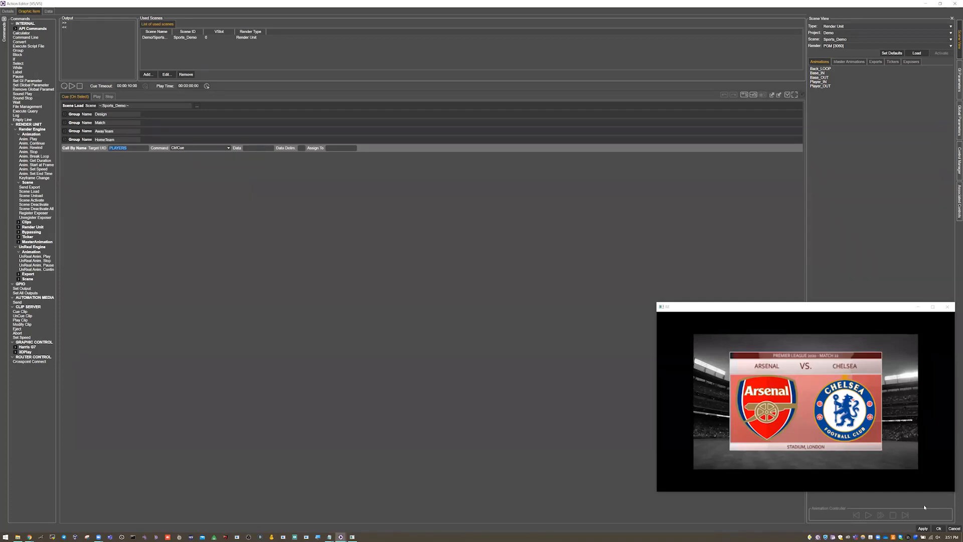
pyautogui.click(954, 529)
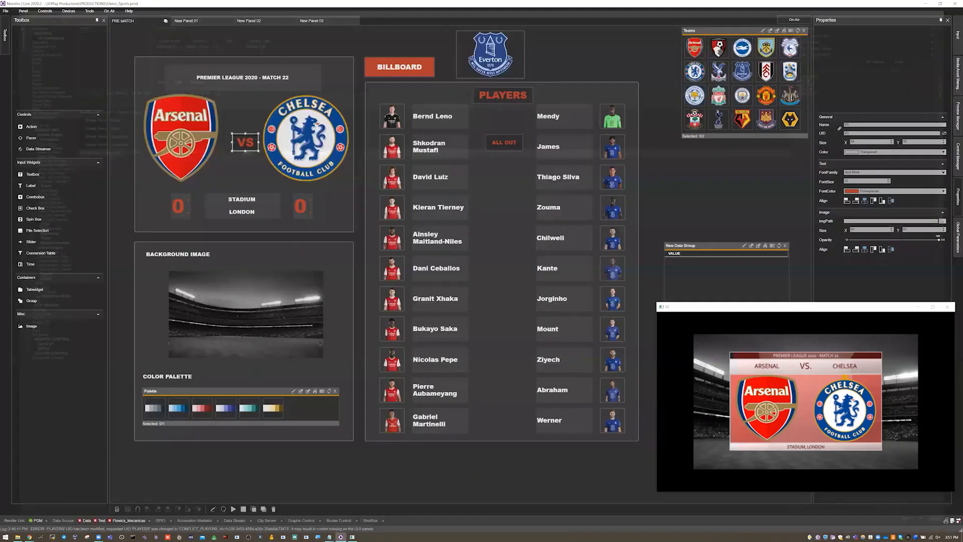
# Step: Open the PLAYERS action for editing, restore and enlarge its editor window, and show the commands run on cue
pyautogui.rightClick(497, 98)
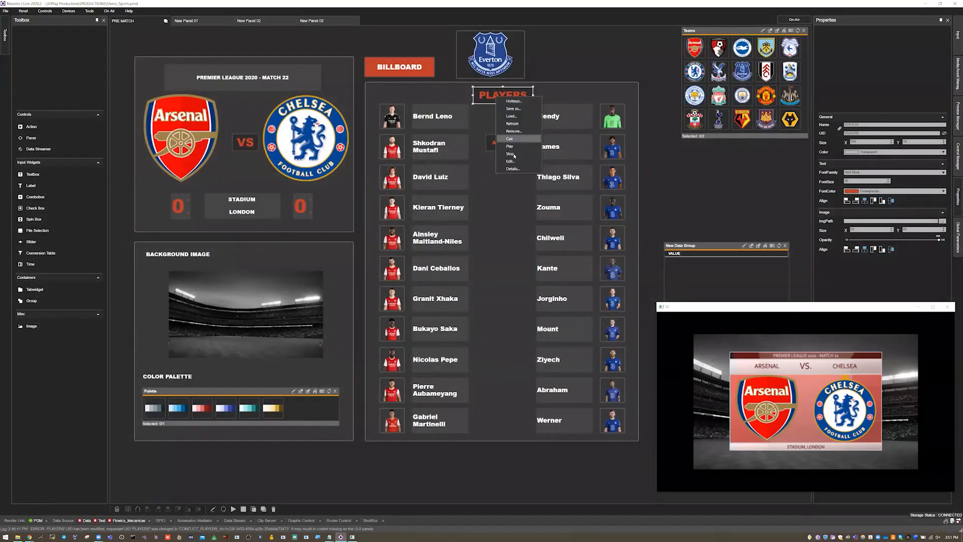
pyautogui.click(511, 161)
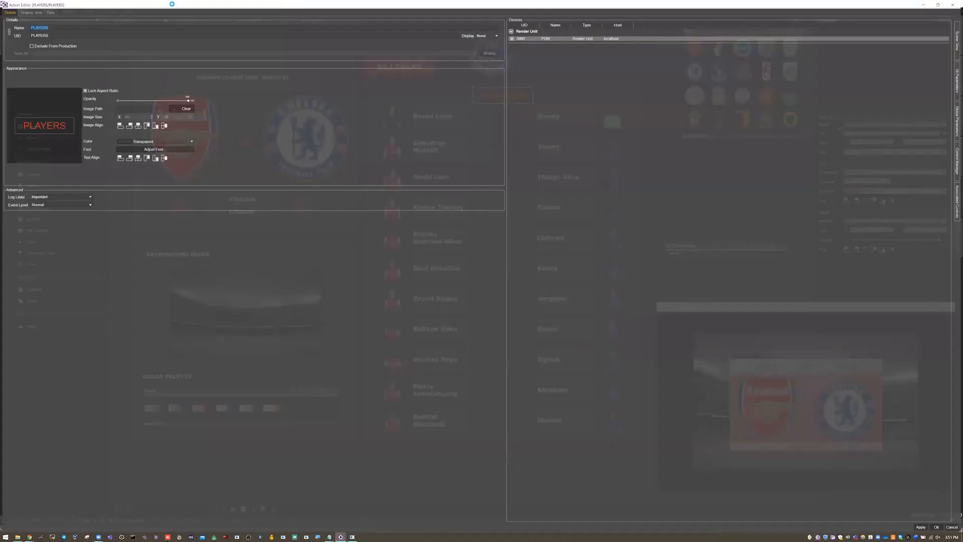
pyautogui.doubleClick(89, 4)
pyautogui.click(88, 35)
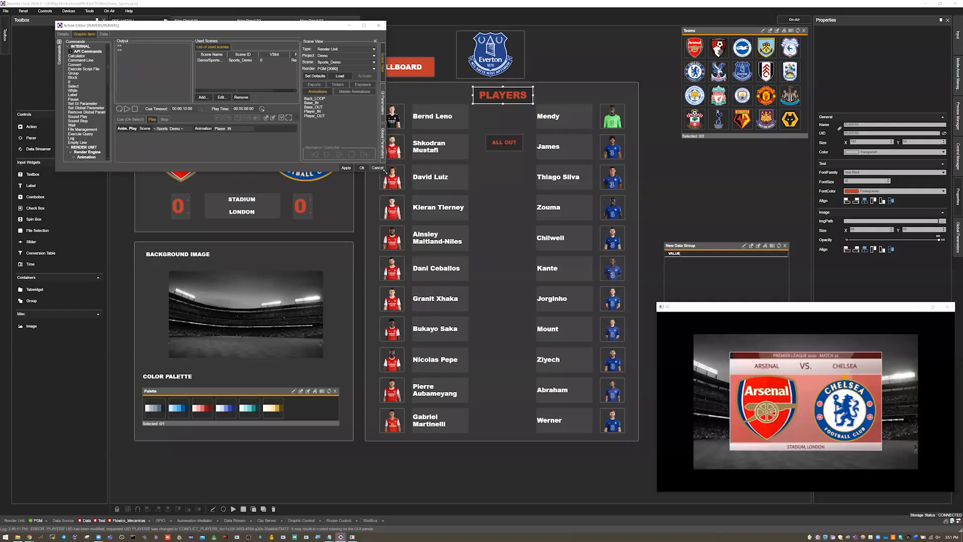
pyautogui.moveTo(386, 173); pyautogui.dragTo(683, 411)
pyautogui.click(132, 120)
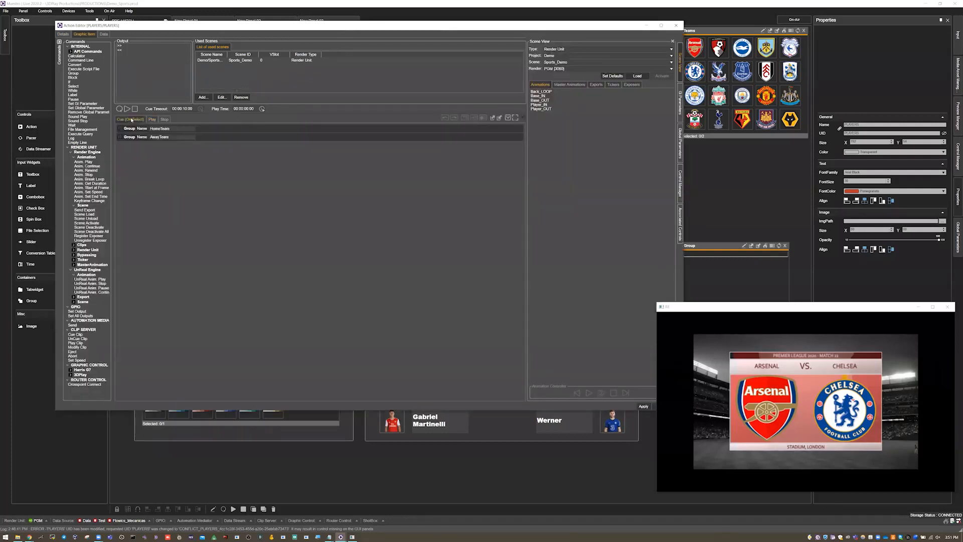
# Step: Expand the PLAYERS action's HomeTeam group and show its GI parameters with the Name column widened to read the player name parameters
pyautogui.click(121, 129)
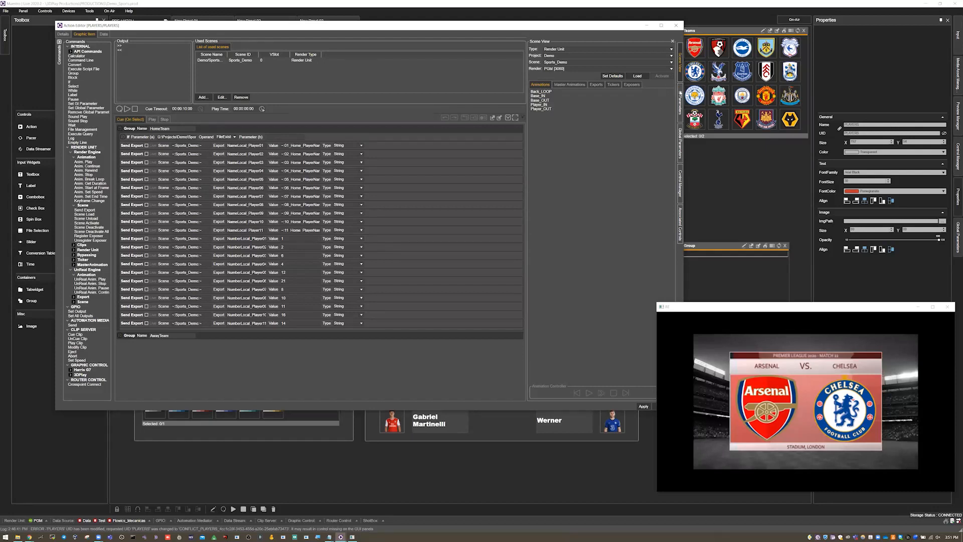
pyautogui.click(680, 103)
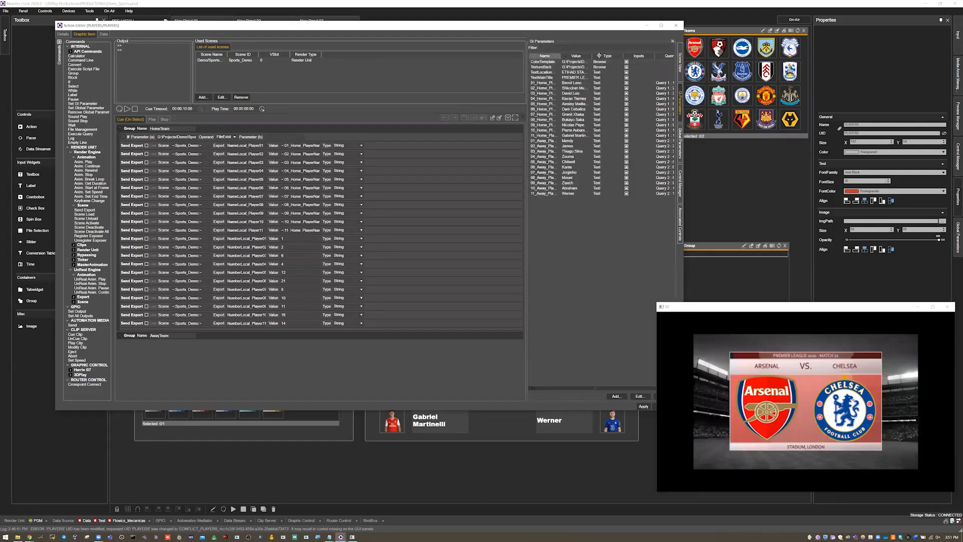
pyautogui.moveTo(613, 56); pyautogui.dragTo(602, 56)
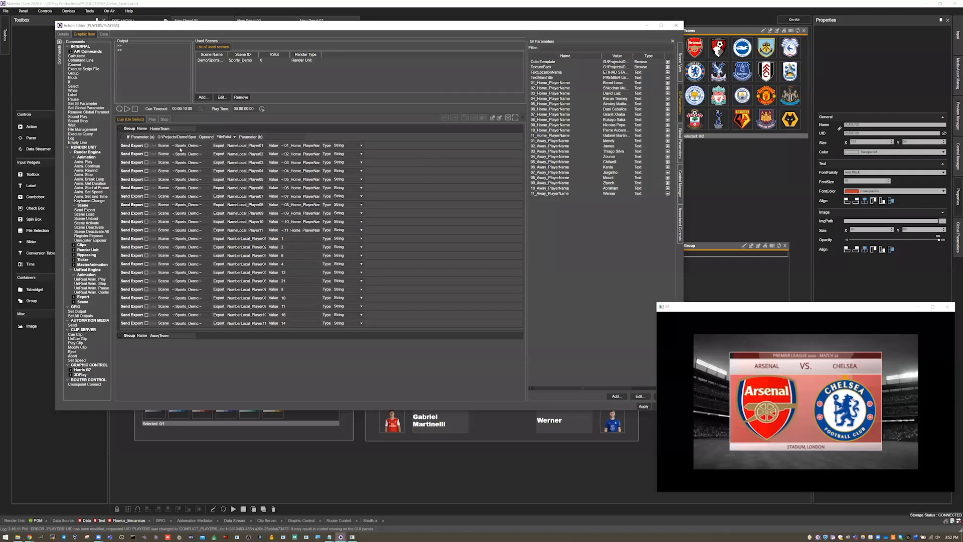
# Step: Collapse and re-expand the HomeTeam group, expand its If command, and examine the file path tested in Parameter (a) with FileExist
pyautogui.click(120, 129)
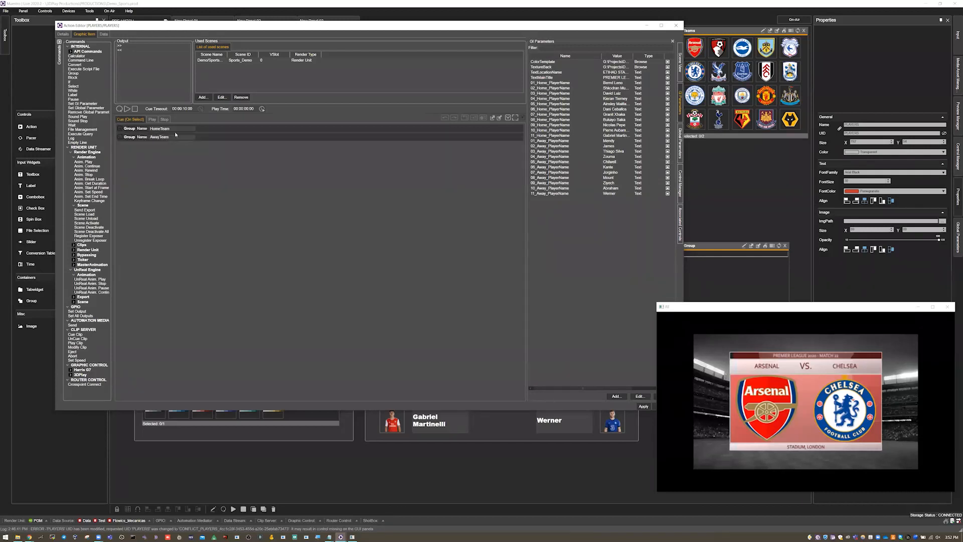
pyautogui.click(121, 129)
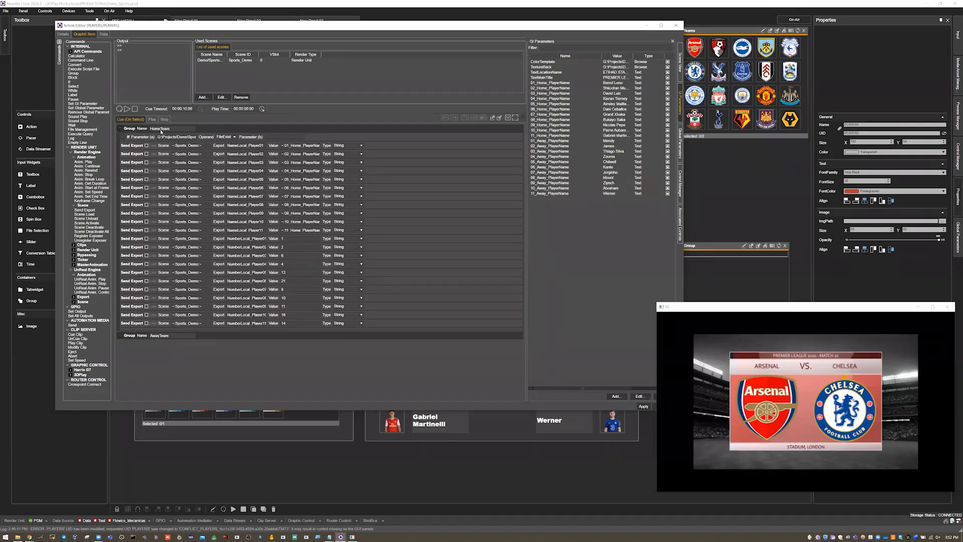
pyautogui.click(124, 137)
pyautogui.click(180, 138)
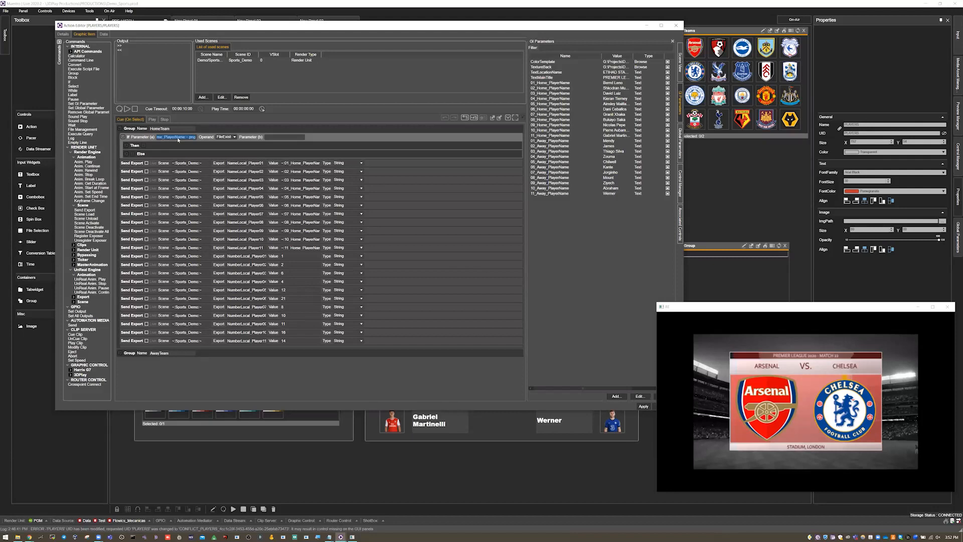
# Step: Copy the full FileExist path from Parameter (a) into the untitled Notepad note and highlight its ~:01_Home_PlayerName:~ variable
pyautogui.press('Left')
pyautogui.press('Left')
pyautogui.press('Left')
pyautogui.press('Left')
pyautogui.press('Left')
pyautogui.press('Left')
pyautogui.press('Left')
pyautogui.press('Left')
pyautogui.press('Left')
pyautogui.press('Left')
pyautogui.press('Left')
pyautogui.press('Left')
pyautogui.press('Left')
pyautogui.press('Left')
pyautogui.press('Left')
pyautogui.press('Left')
pyautogui.press('Left')
pyautogui.press('Left')
pyautogui.press('Left')
pyautogui.press('Left')
pyautogui.hotkey('ctrl', 'a')
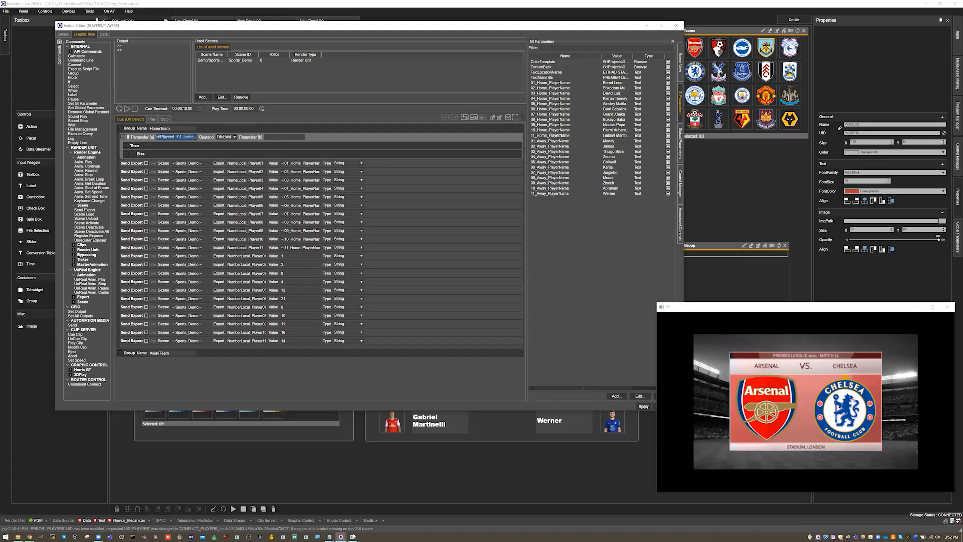
pyautogui.moveTo(330, 537)
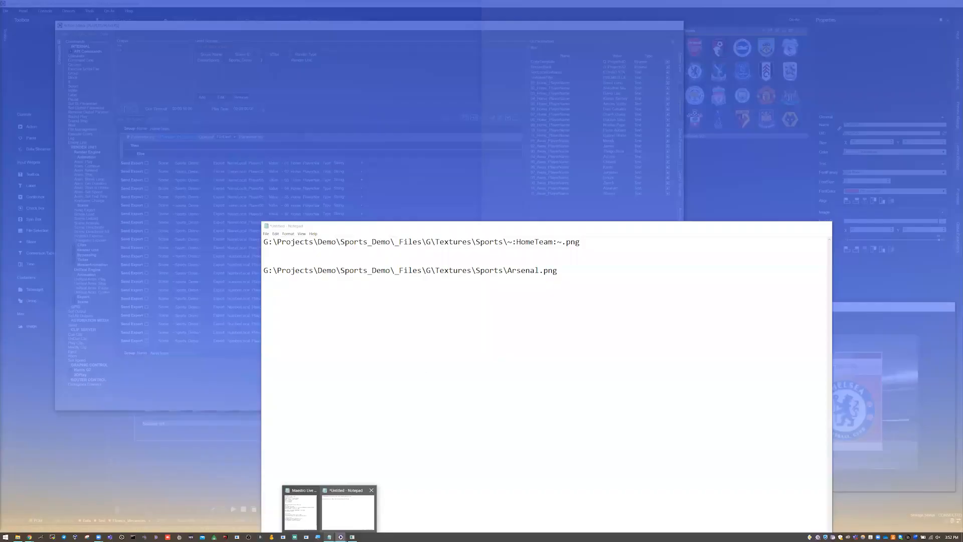
pyautogui.click(336, 515)
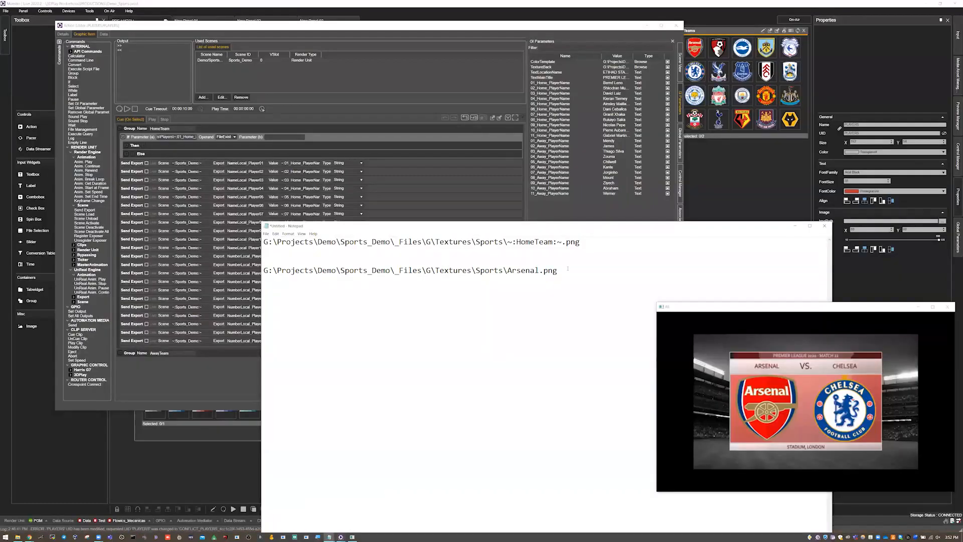
pyautogui.write('G:\\Projects\\Demo\\Sports_Demo\\_Files\\G\\Textures\\Sports\\Players\\~:01_Home_PlayerName:~.png')
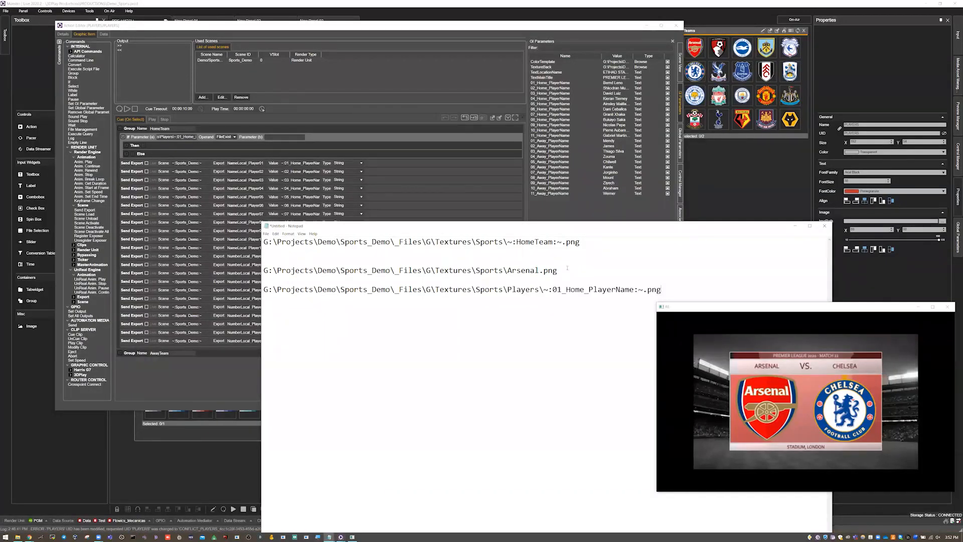
pyautogui.moveTo(543, 290); pyautogui.dragTo(643, 290)
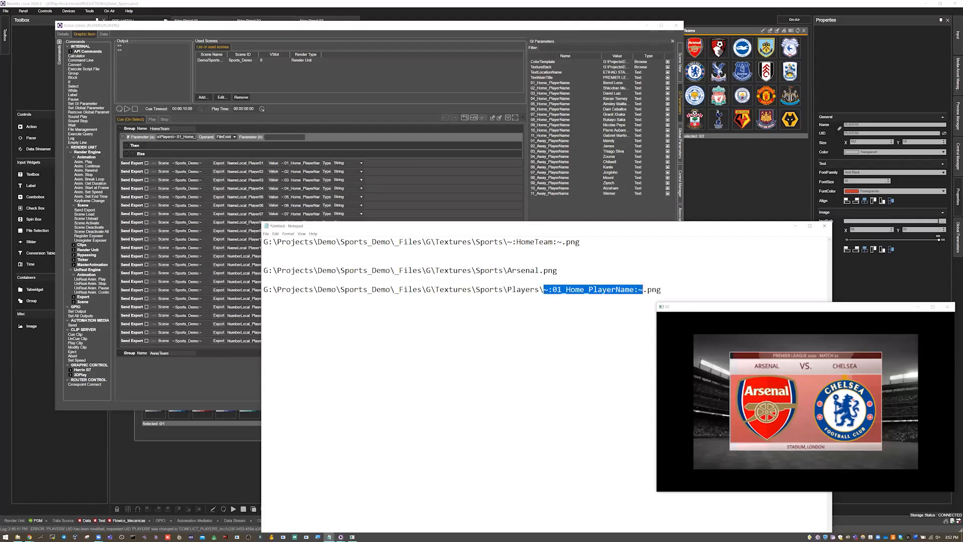
# Step: Show the Players textures folder in File Explorer as medium icons and select the placeholder image for missing photos
pyautogui.click(17, 537)
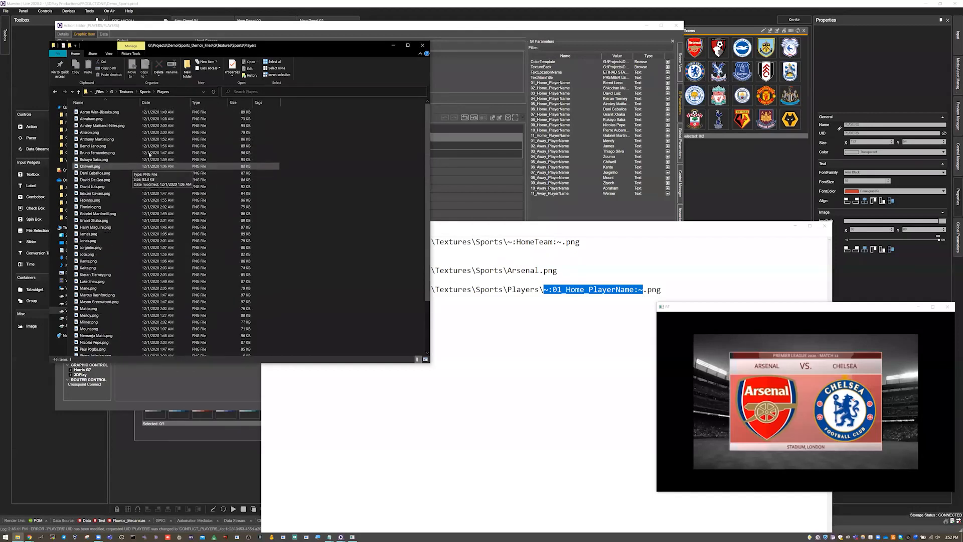
pyautogui.click(109, 53)
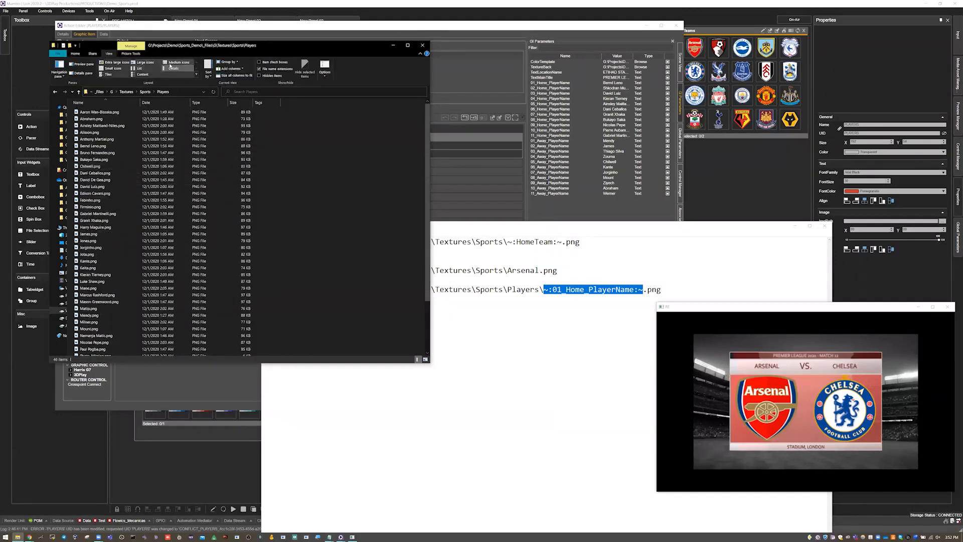
pyautogui.click(147, 63)
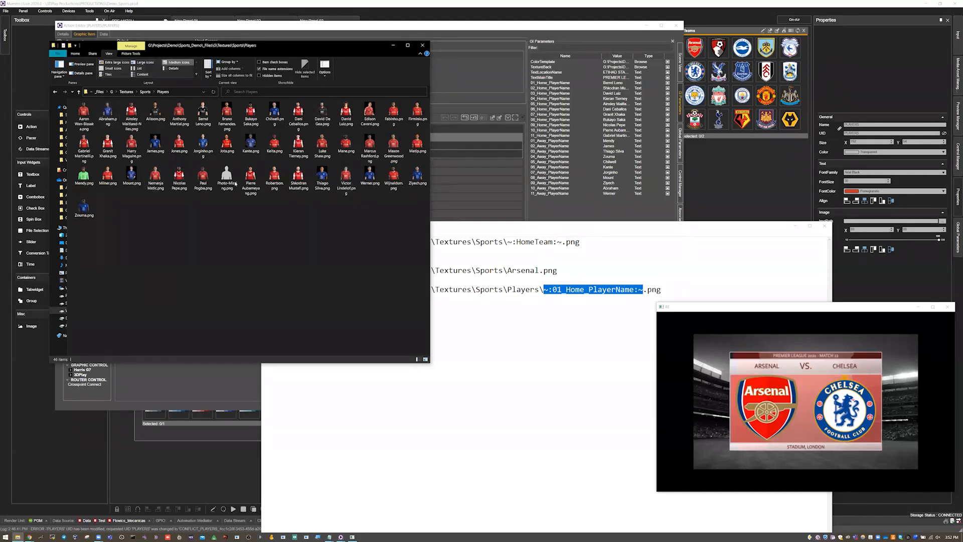
pyautogui.click(228, 181)
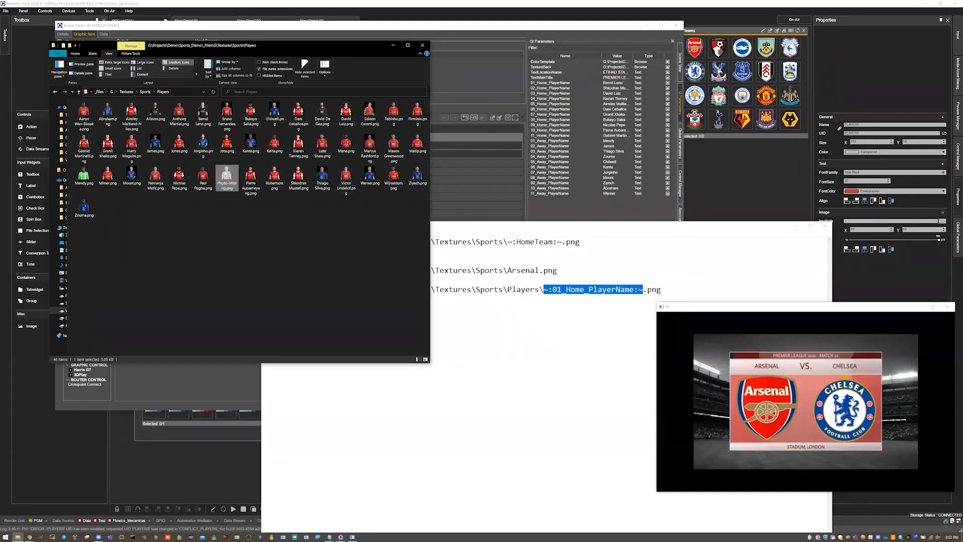
# Step: Duplicate the player path below the original in Notepad and replace its variable with Cavani as an example file name
pyautogui.click(547, 303)
pyautogui.moveTo(661, 290); pyautogui.dragTo(264, 290)
pyautogui.hotkey('ctrl', 'c')
pyautogui.click(276, 303)
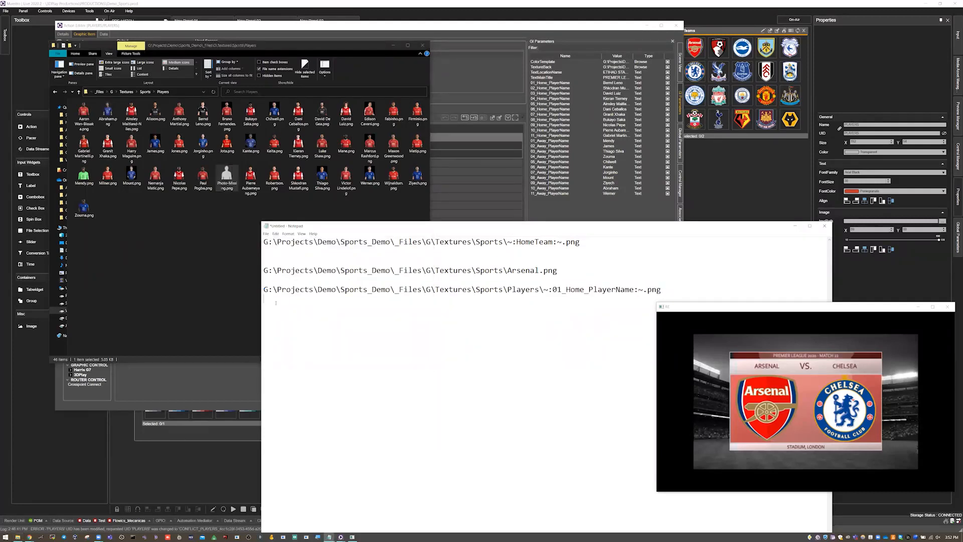
pyautogui.press('Return')
pyautogui.hotkey('ctrl', 'v')
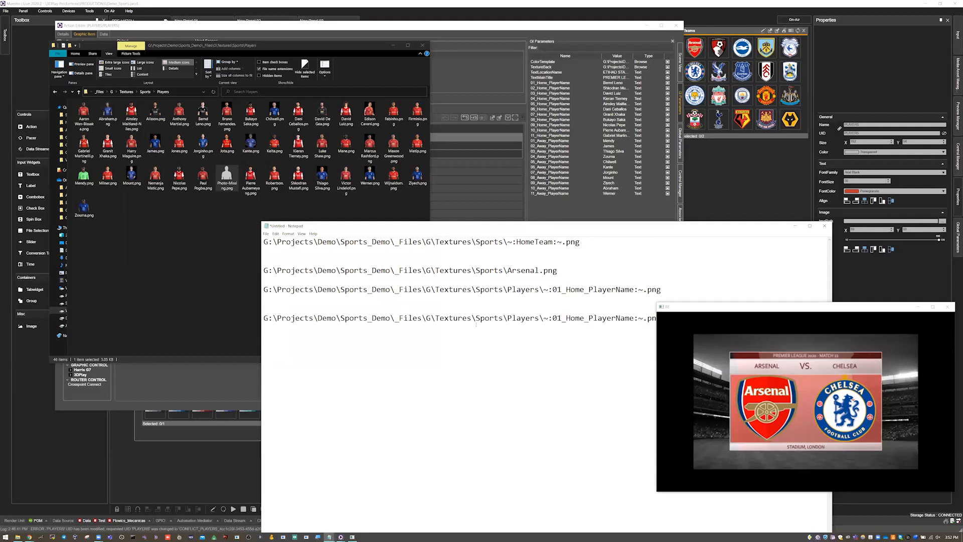
pyautogui.moveTo(544, 318); pyautogui.dragTo(644, 318)
pyautogui.write('Cavani')
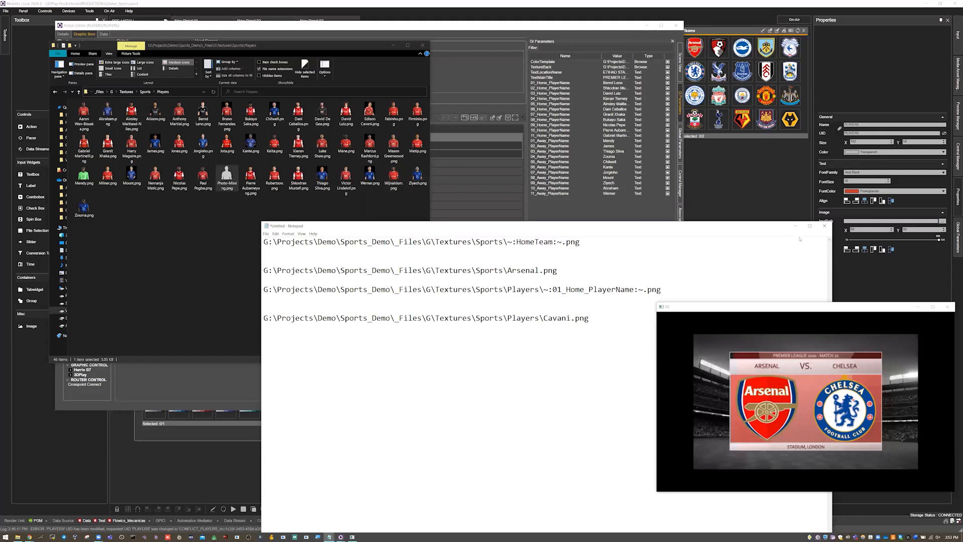
# Step: Return to the PLAYERS action editor and examine the home player name exports on cue and the commands run on play
pyautogui.click(505, 31)
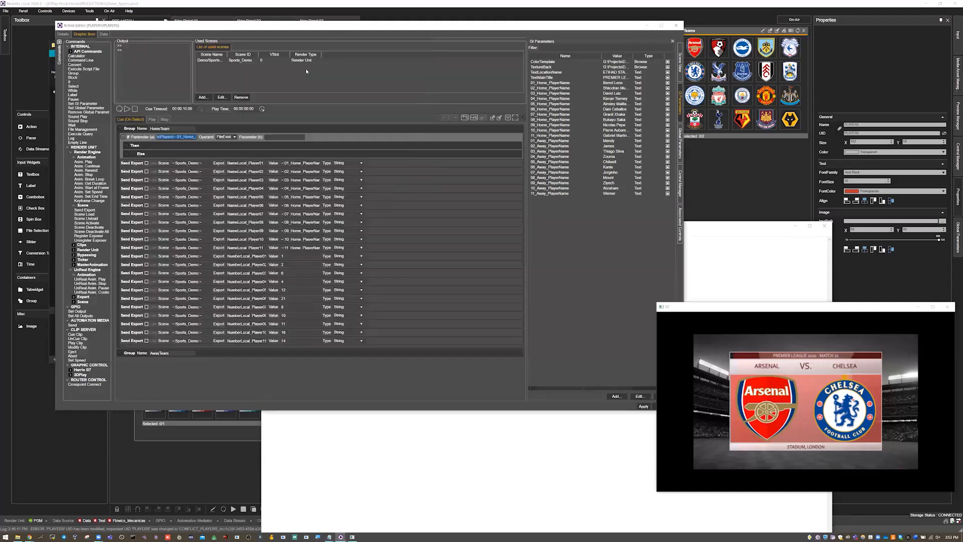
pyautogui.click(127, 164)
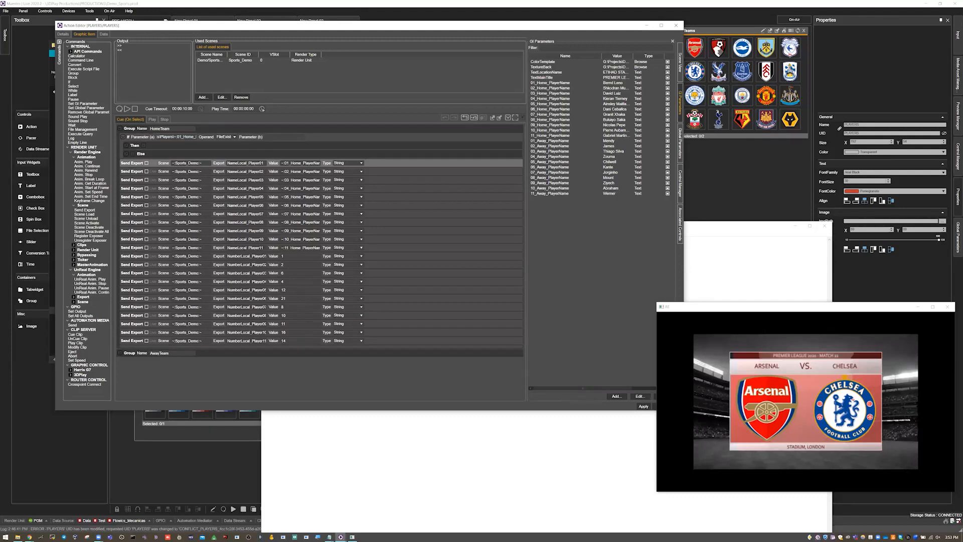
pyautogui.click(300, 248)
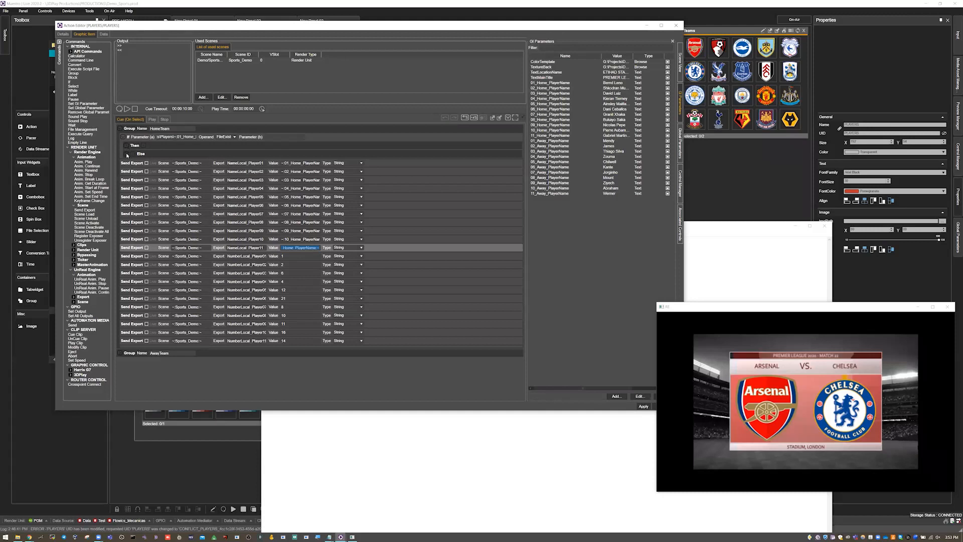
pyautogui.click(151, 119)
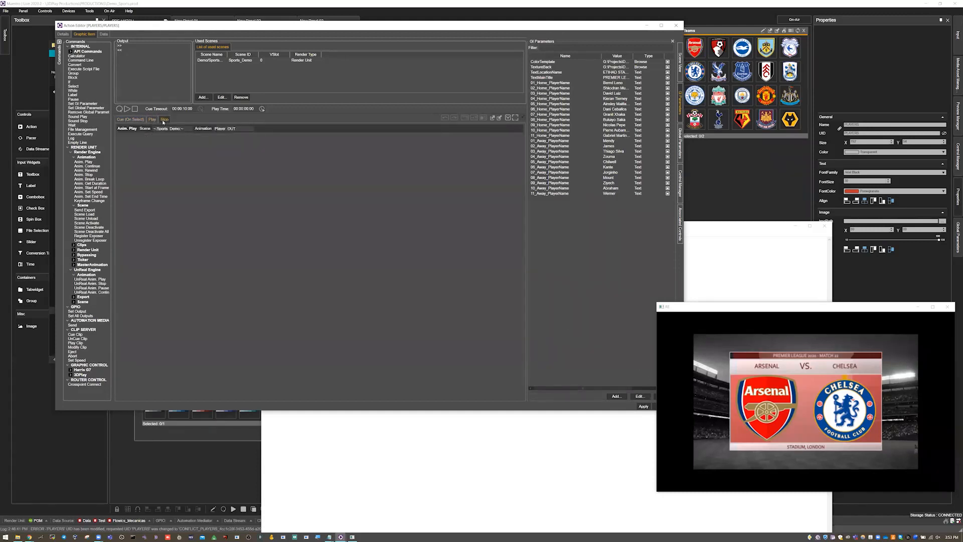
pyautogui.click(130, 120)
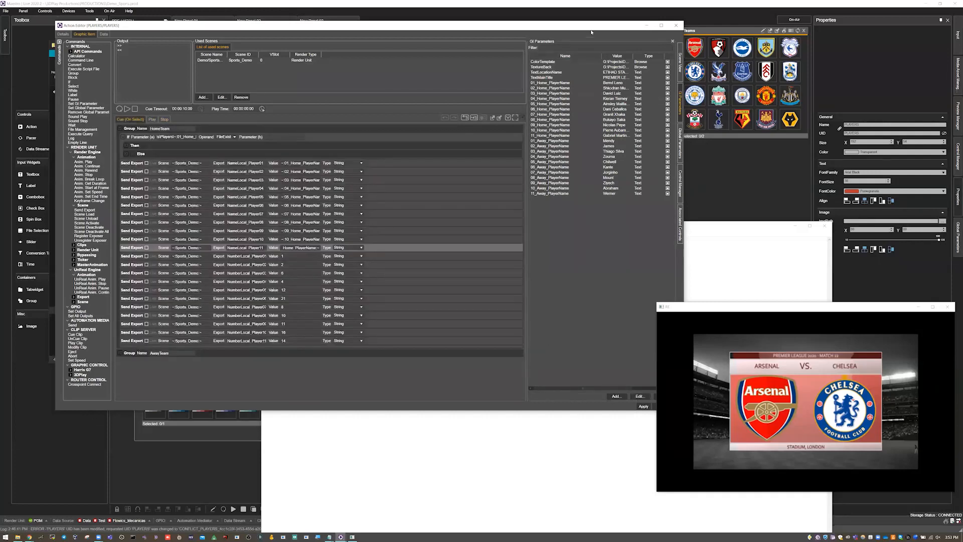
# Step: Show the PLAYERS action's data queries, reposition the editor window, and widen the GI parameters' Value column
pyautogui.moveTo(580, 25); pyautogui.dragTo(576, 24)
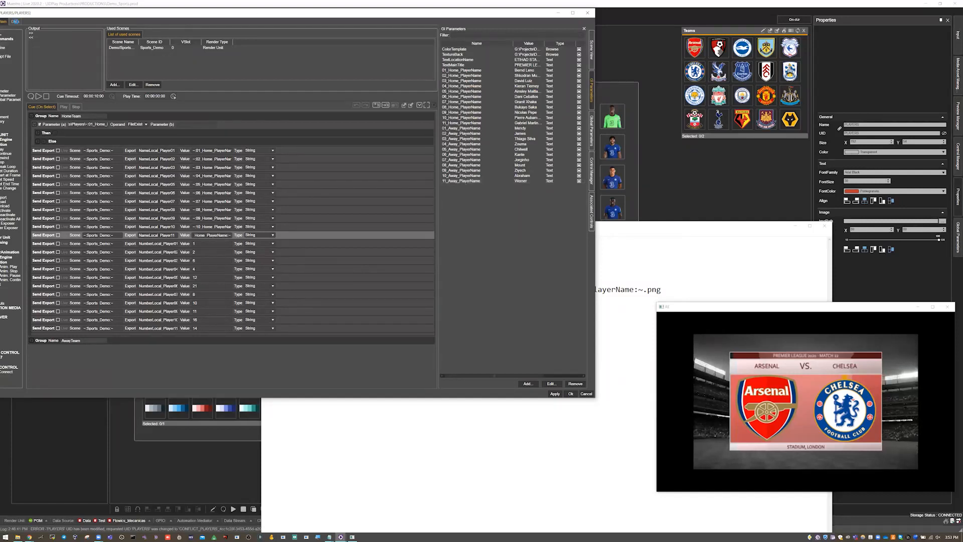
pyautogui.click(15, 21)
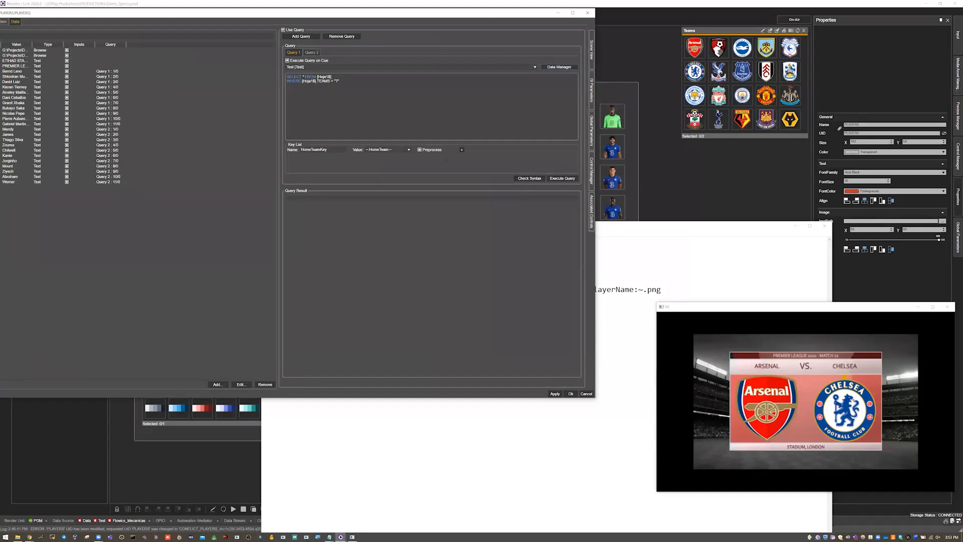
pyautogui.moveTo(462, 13); pyautogui.dragTo(535, 28)
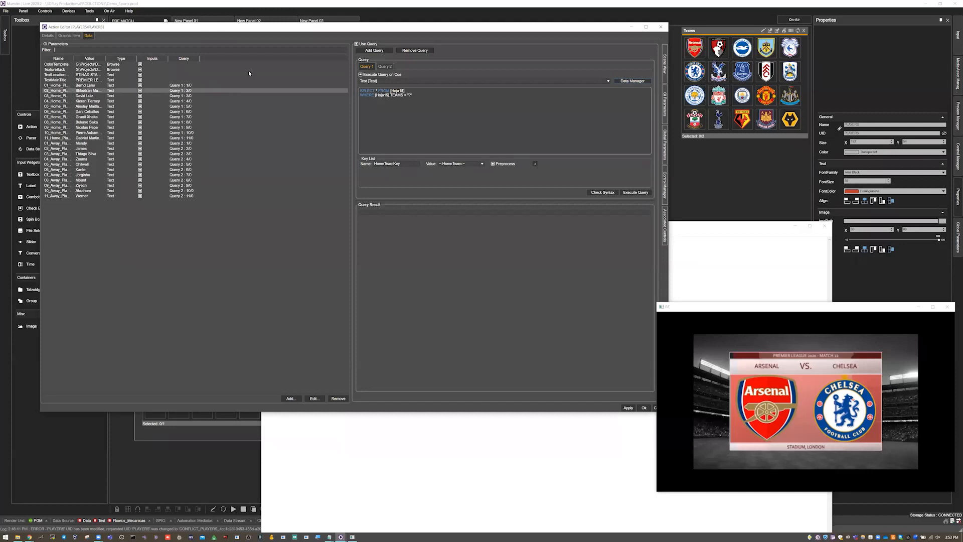
pyautogui.moveTo(106, 59); pyautogui.dragTo(169, 58)
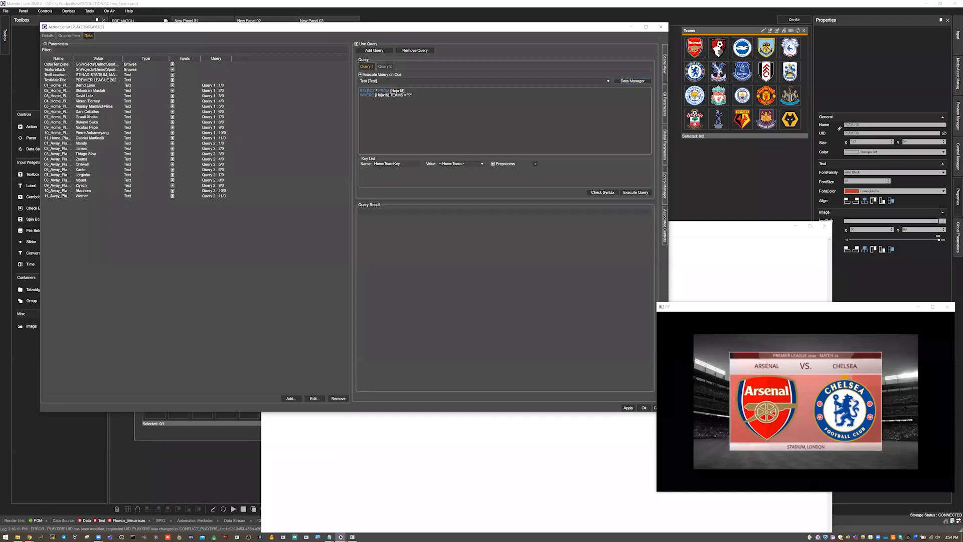
# Step: Check the syntax of Query 1 and execute both Query 1 and Query 2 to view the home and away players
pyautogui.click(607, 193)
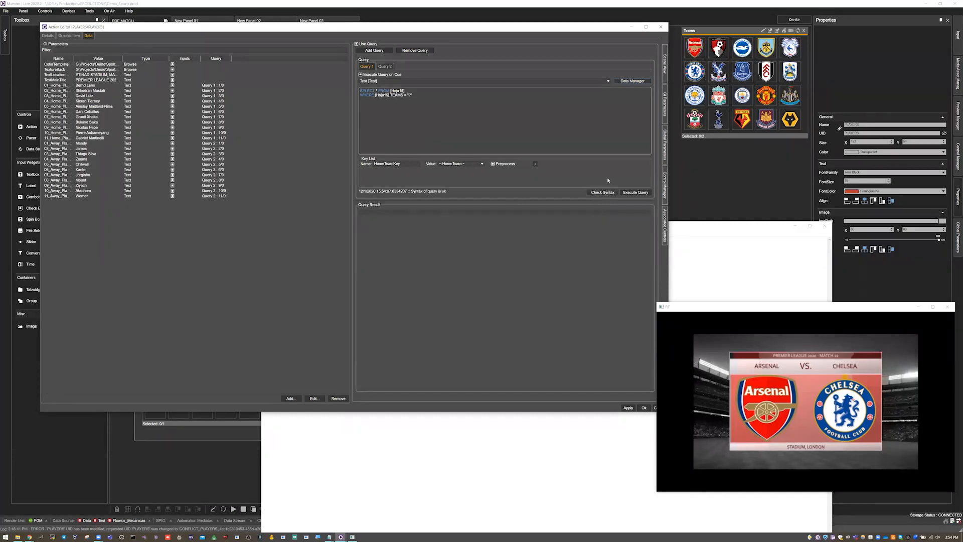
pyautogui.click(636, 193)
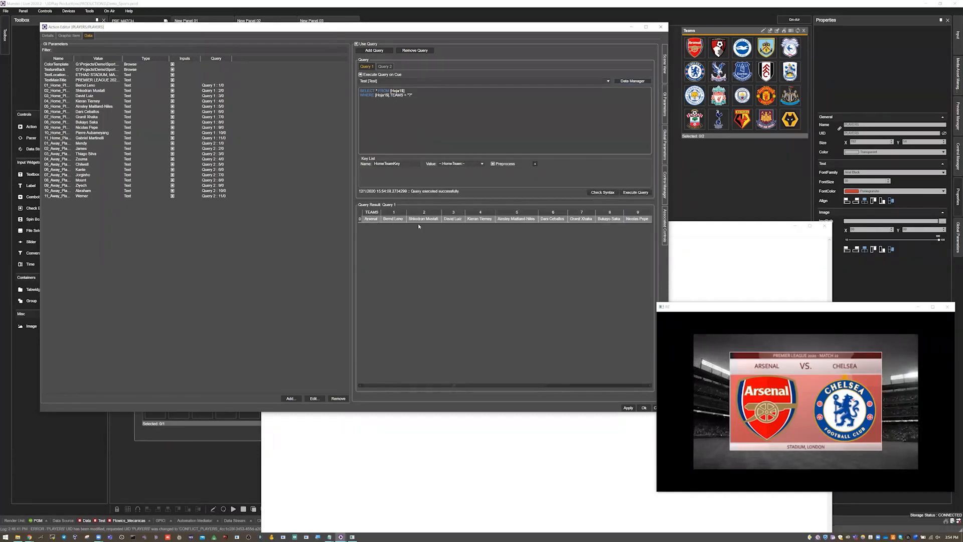
pyautogui.click(385, 67)
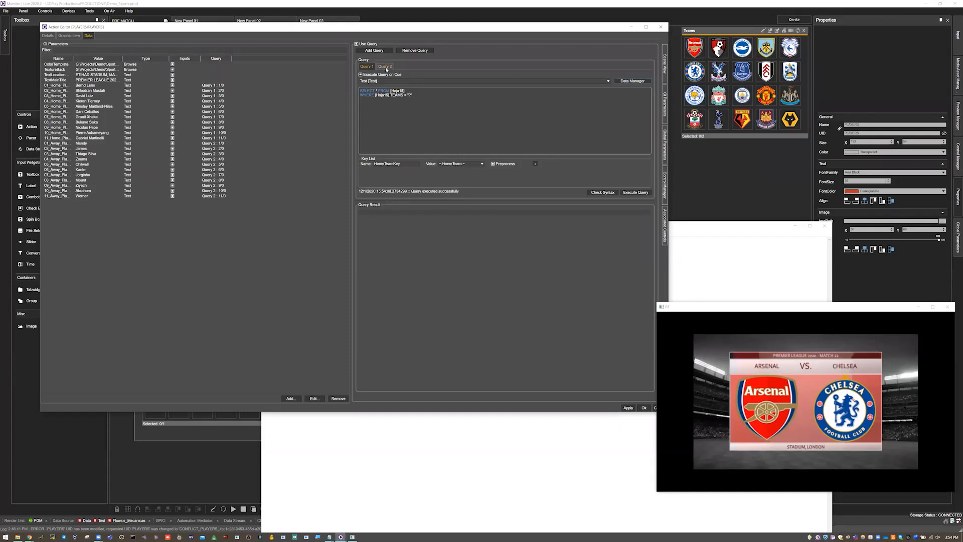
pyautogui.click(635, 192)
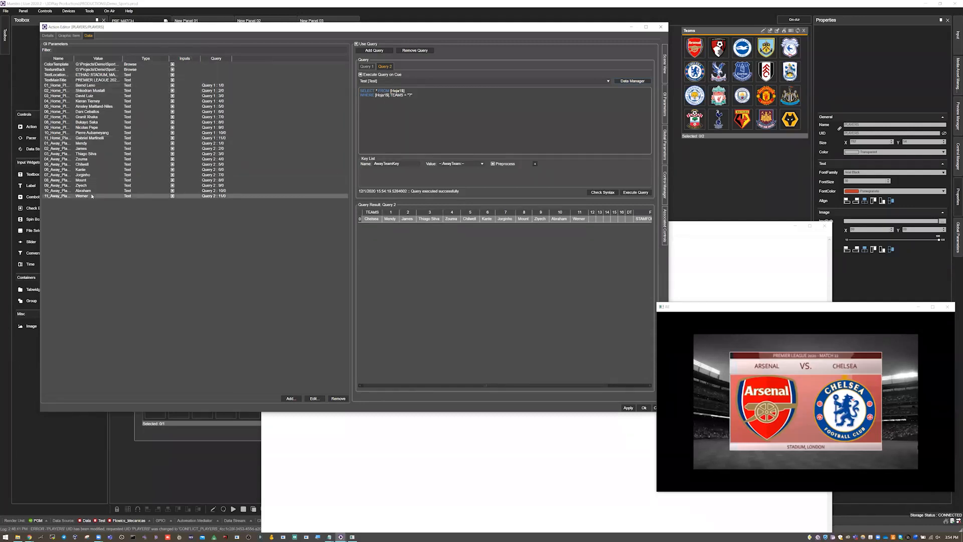
# Step: Select the 01_Home_PlayerName parameter, compare the HomeTeam and AwayTeam keys of both queries, and execute each query again
pyautogui.click(208, 85)
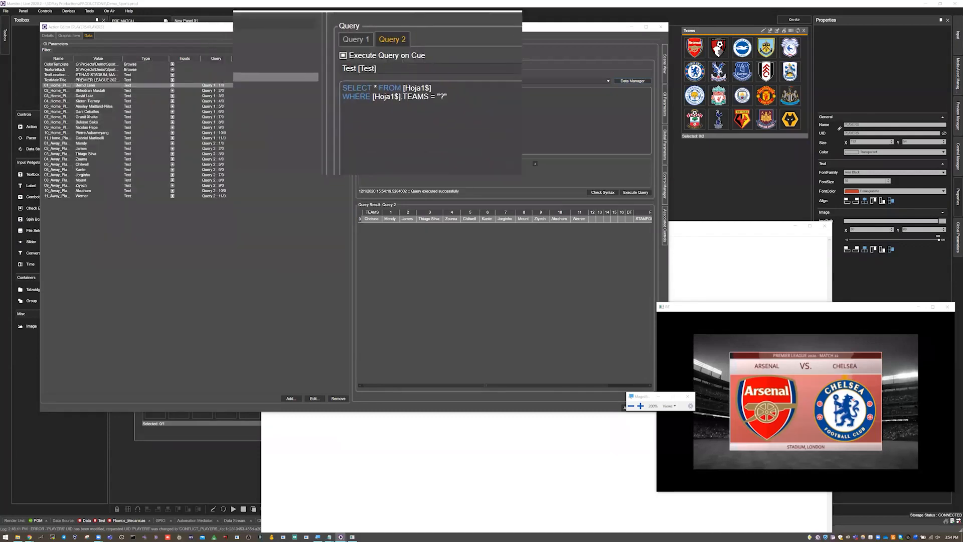
pyautogui.click(369, 68)
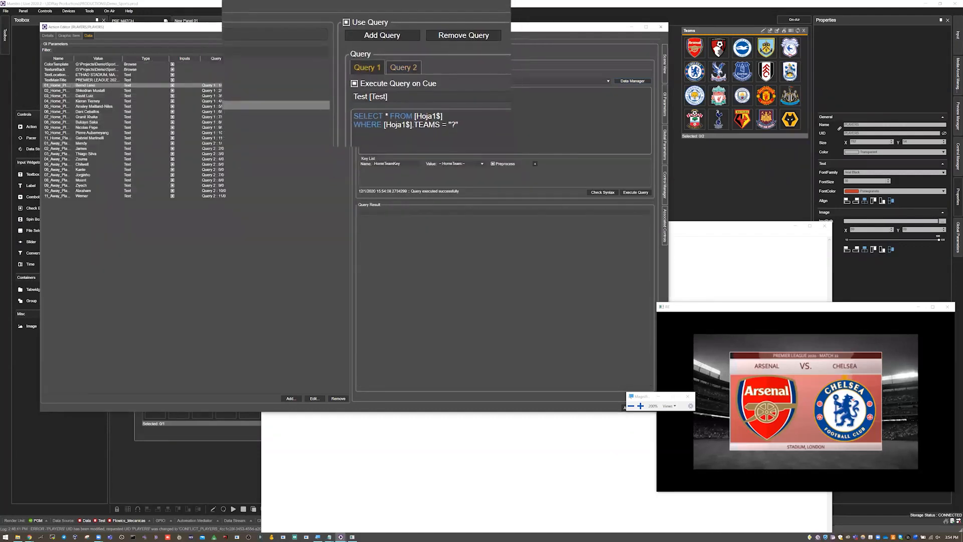
pyautogui.click(385, 68)
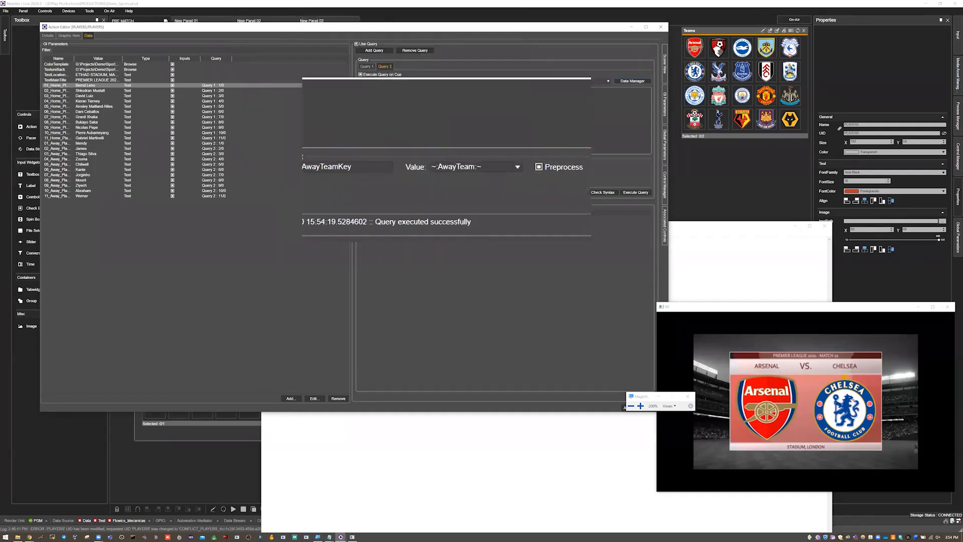
pyautogui.click(374, 67)
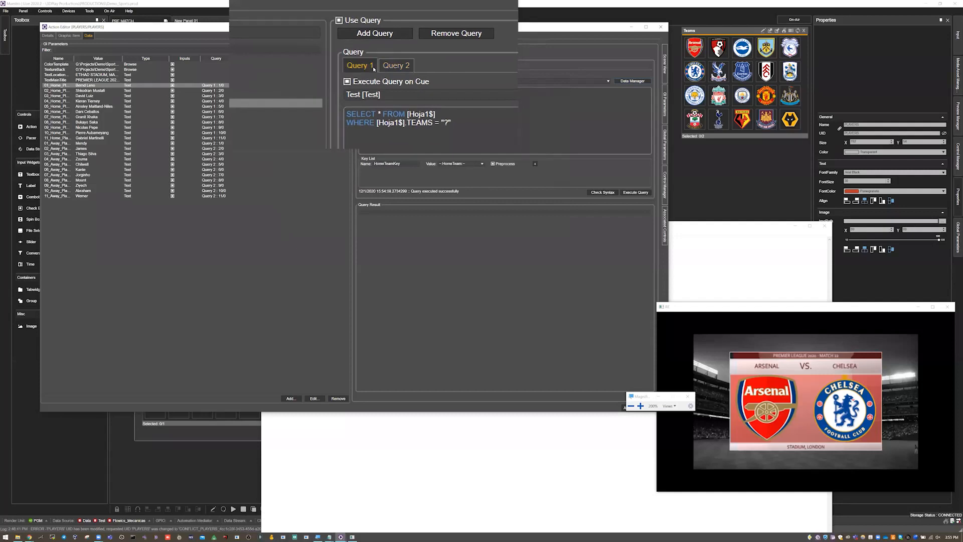
pyautogui.click(623, 193)
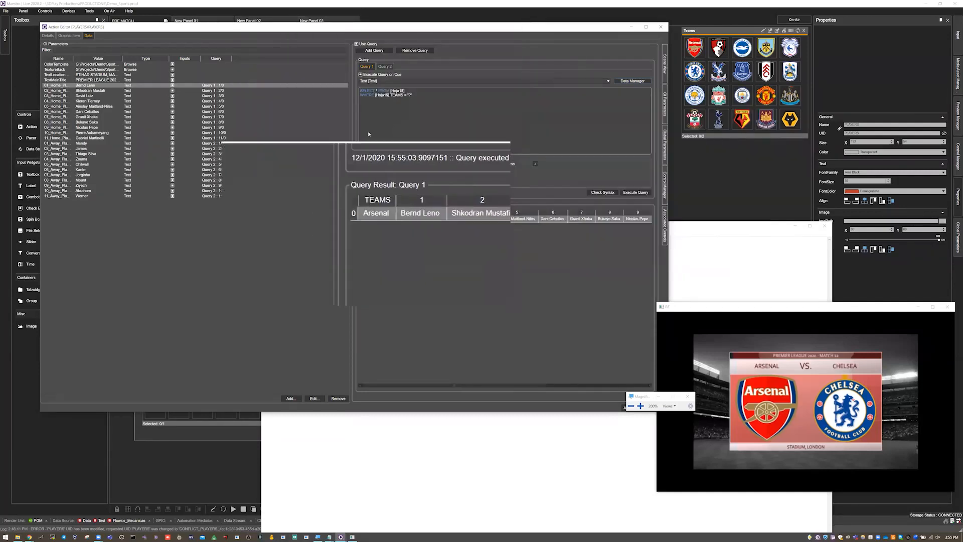
pyautogui.click(385, 66)
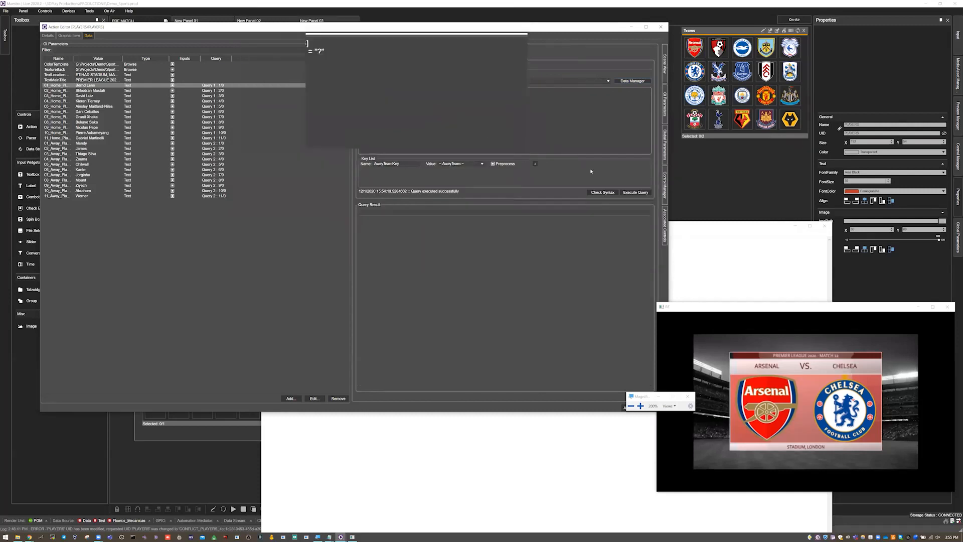
pyautogui.click(636, 193)
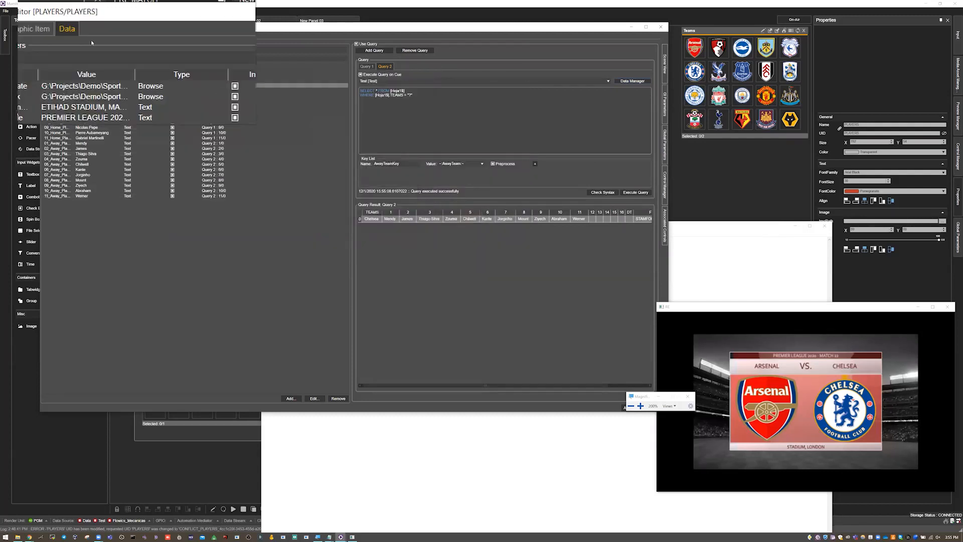
# Step: Return to the PLAYERS action's graphic commands, move the editor window aside, and close the editor
pyautogui.click(68, 36)
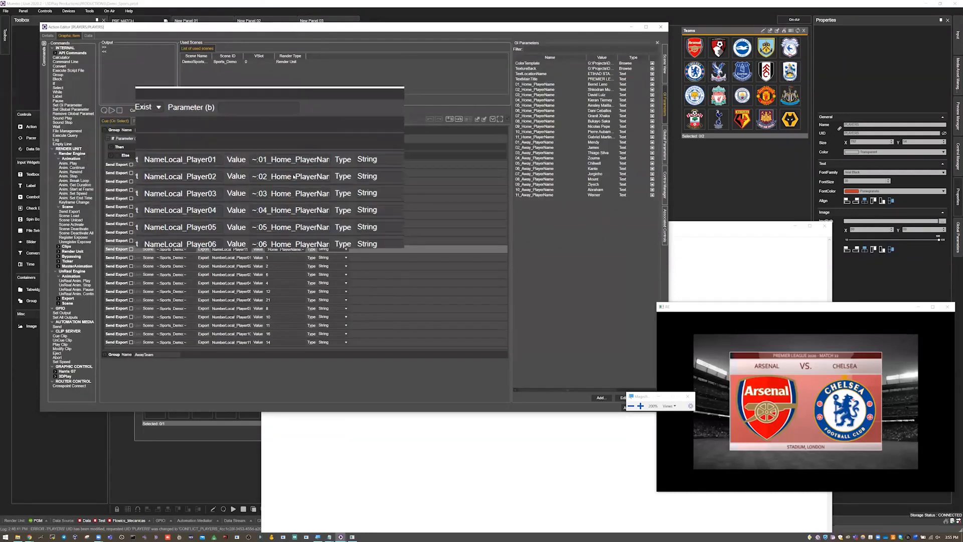
pyautogui.moveTo(514, 30); pyautogui.dragTo(493, 30)
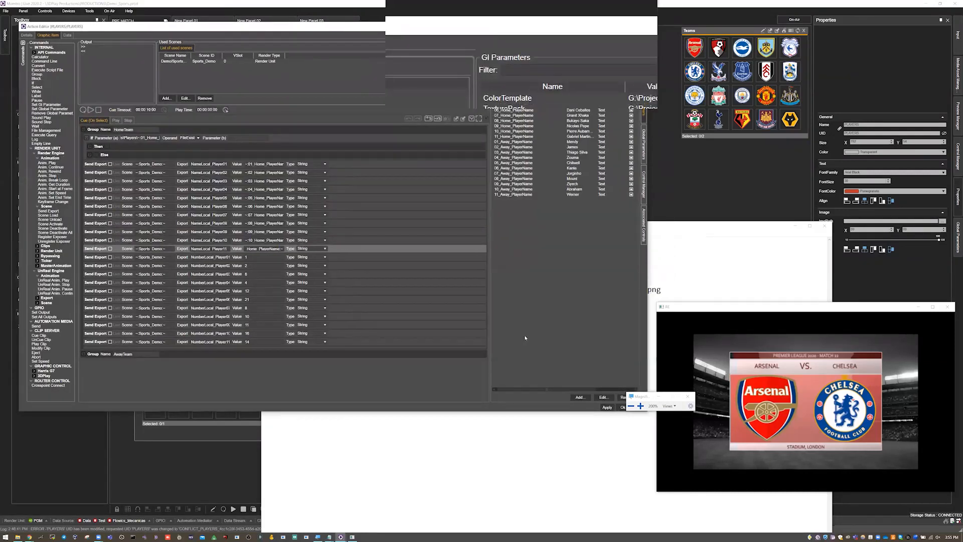
pyautogui.click(582, 404)
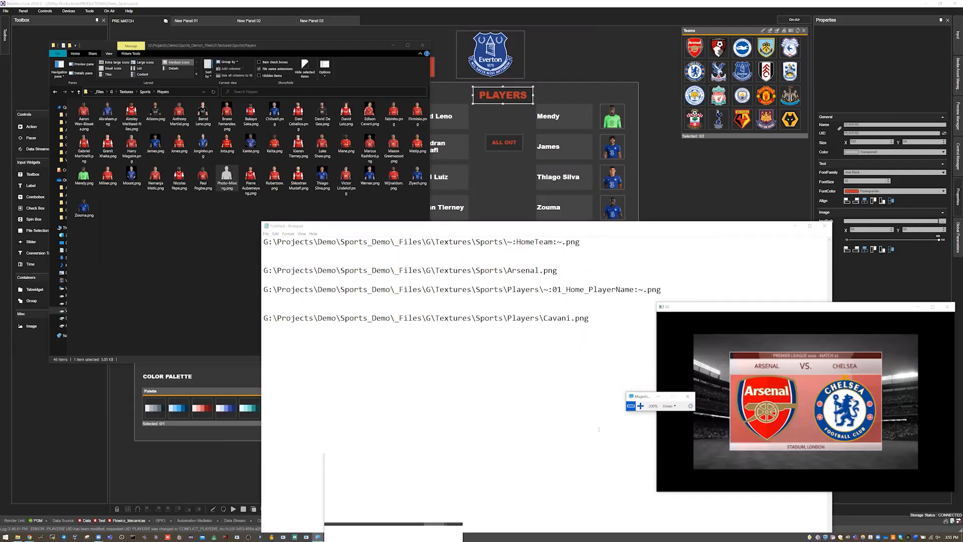
# Step: Close Magnifier and minimize the Notepad and Players folder windows to uncover the Maestro Live panel
pyautogui.click(687, 397)
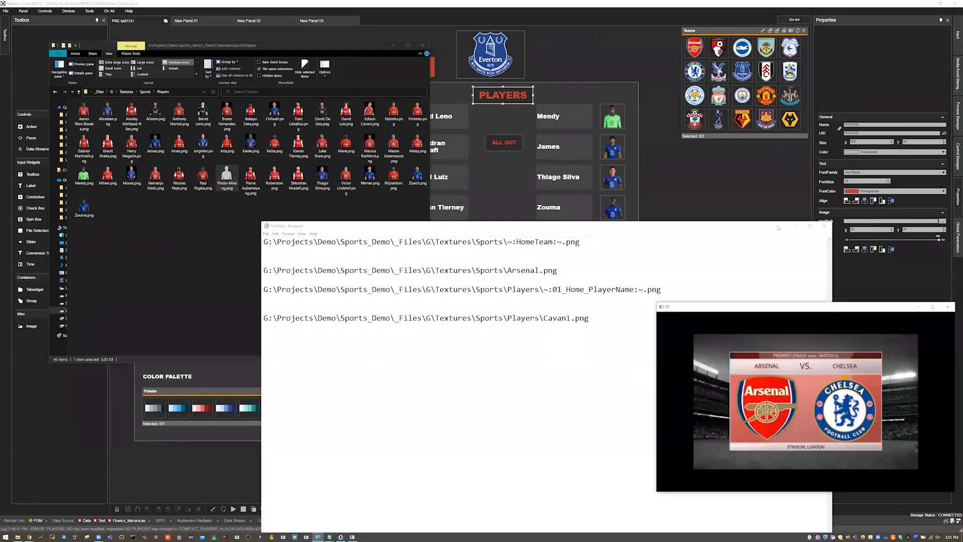
pyautogui.click(794, 227)
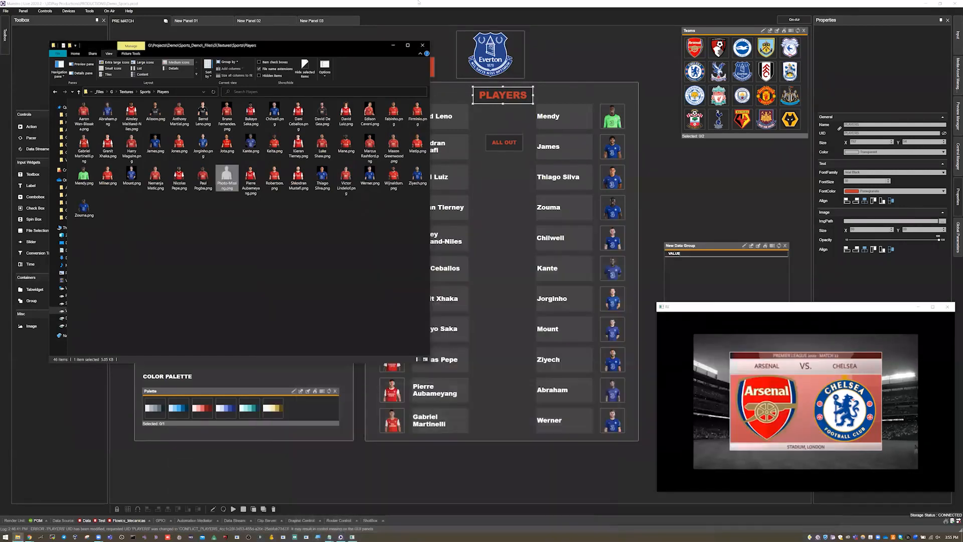
pyautogui.click(393, 45)
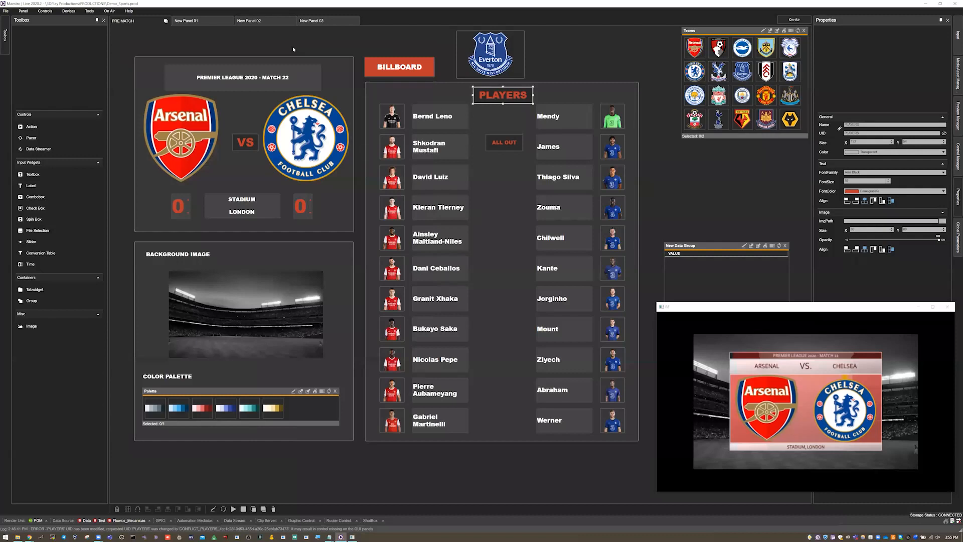
# Step: On New Panel 02, add a group container beside the existing PLAYERS group and enlarge it to roughly the same size
pyautogui.click(314, 22)
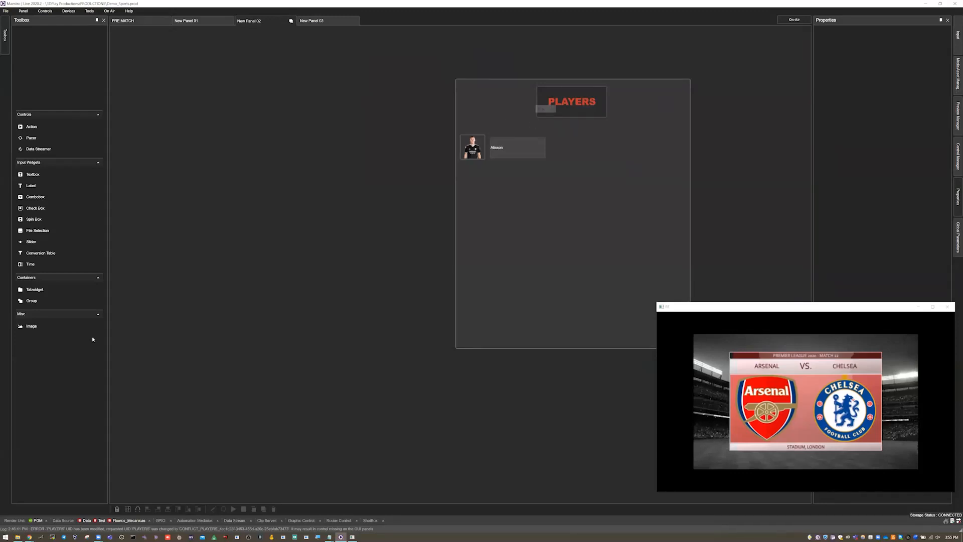
pyautogui.moveTo(27, 302); pyautogui.dragTo(155, 86)
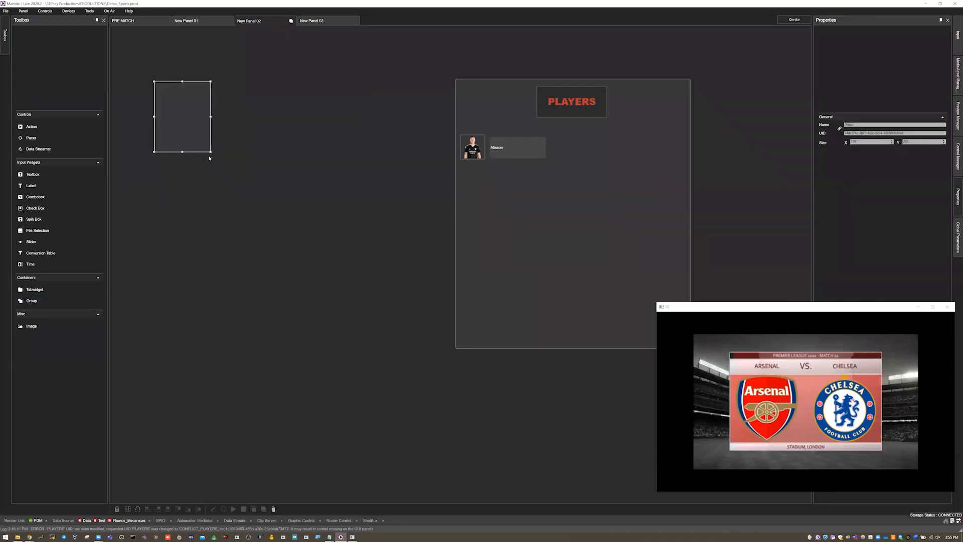
pyautogui.moveTo(210, 151); pyautogui.dragTo(403, 348)
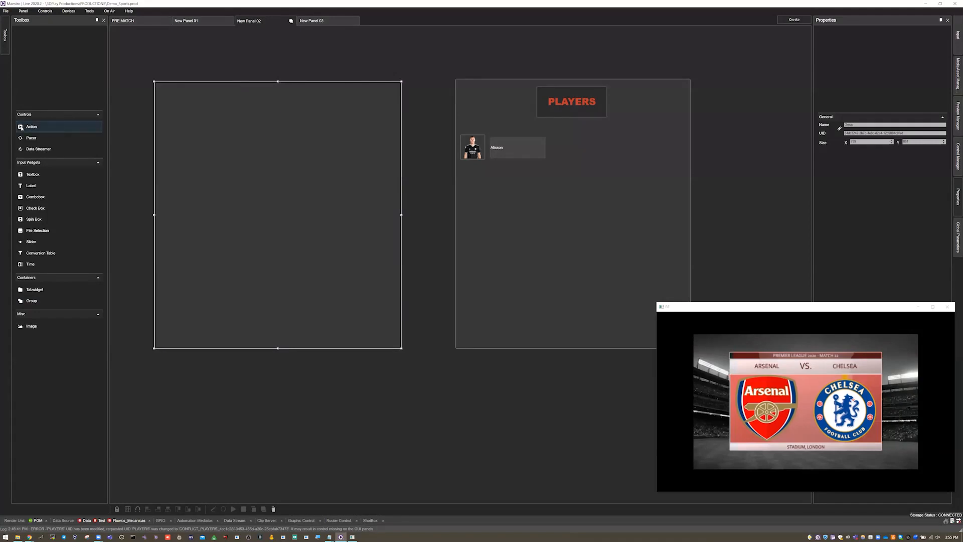
# Step: Copy the PLAYERS action into the new group and place it centrally near the group's upper edge
pyautogui.click(566, 103)
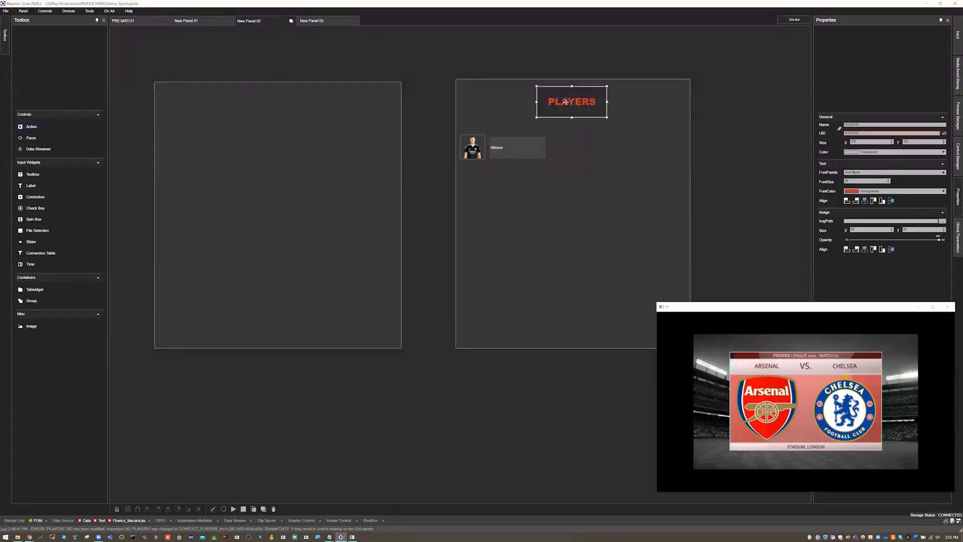
pyautogui.click(250, 104)
pyautogui.moveTo(283, 117)
pyautogui.mouseDown()
pyautogui.moveTo(258, 110)
pyautogui.moveTo(284, 111)
pyautogui.mouseUp()
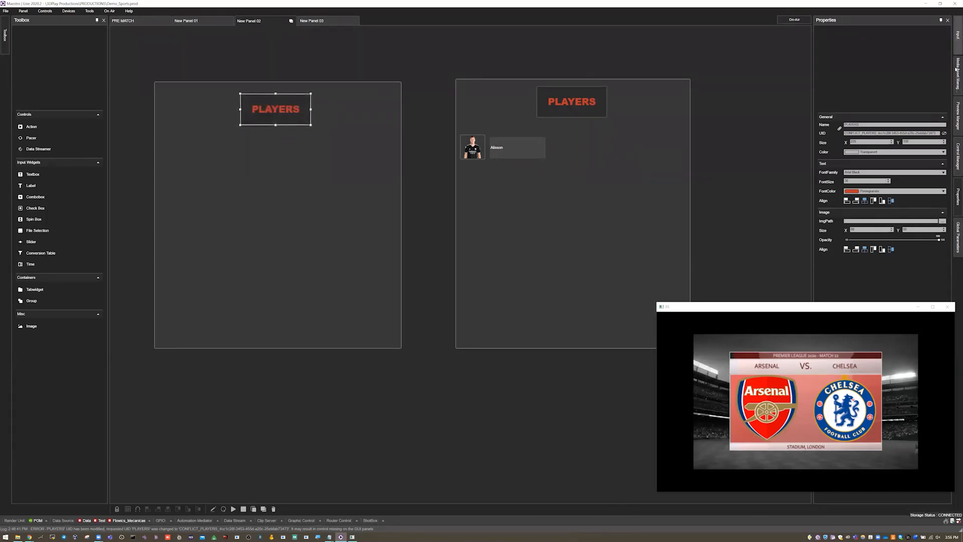
# Step: Add the action's 01_Home_PlayerName input to the new group, with an image beside it linked to global parameter HomePlayerTexture01
pyautogui.click(956, 41)
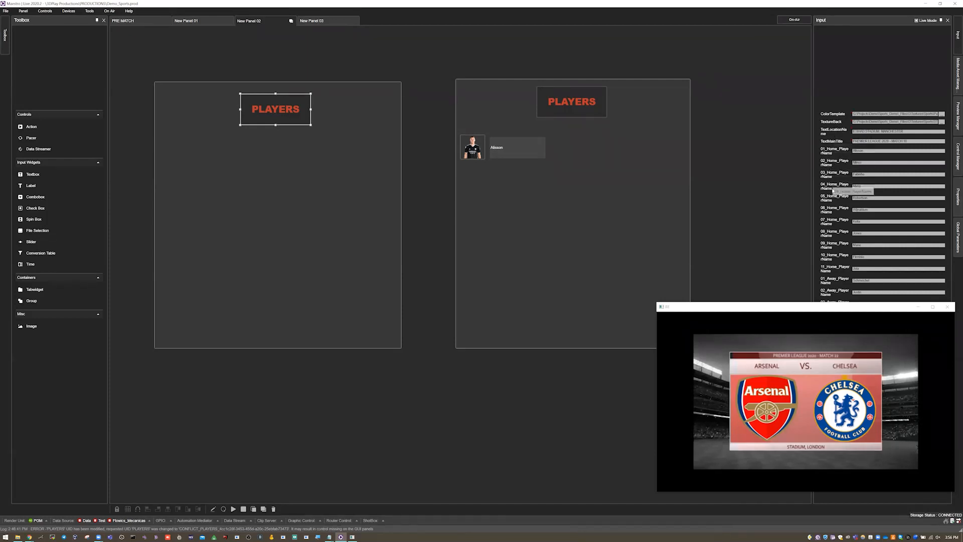
pyautogui.moveTo(815, 161); pyautogui.dragTo(764, 161)
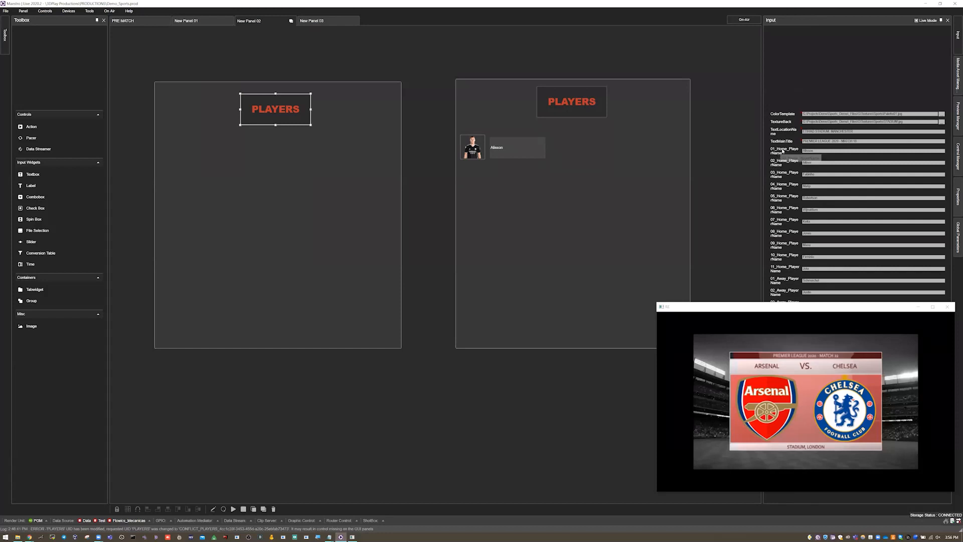
pyautogui.moveTo(666, 121); pyautogui.dragTo(212, 154)
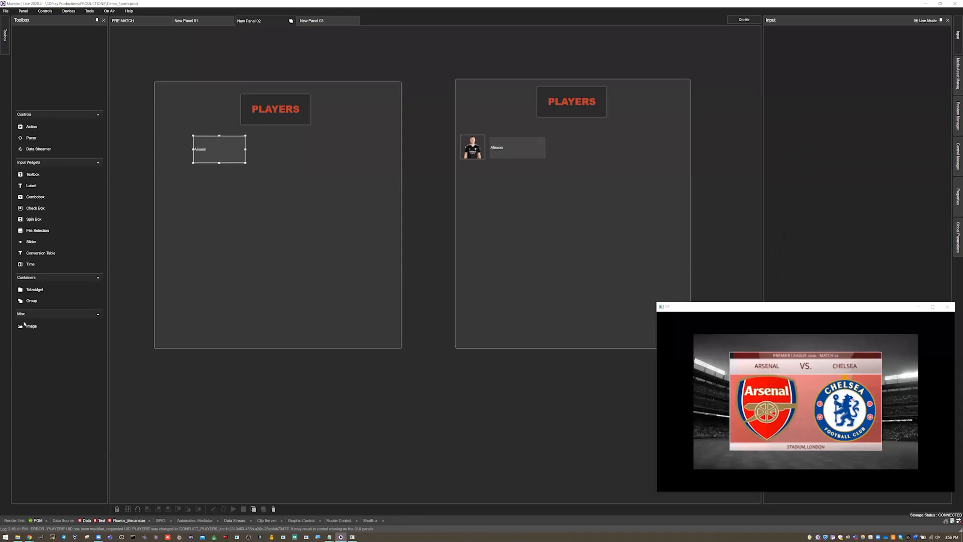
pyautogui.moveTo(68, 327); pyautogui.dragTo(172, 163)
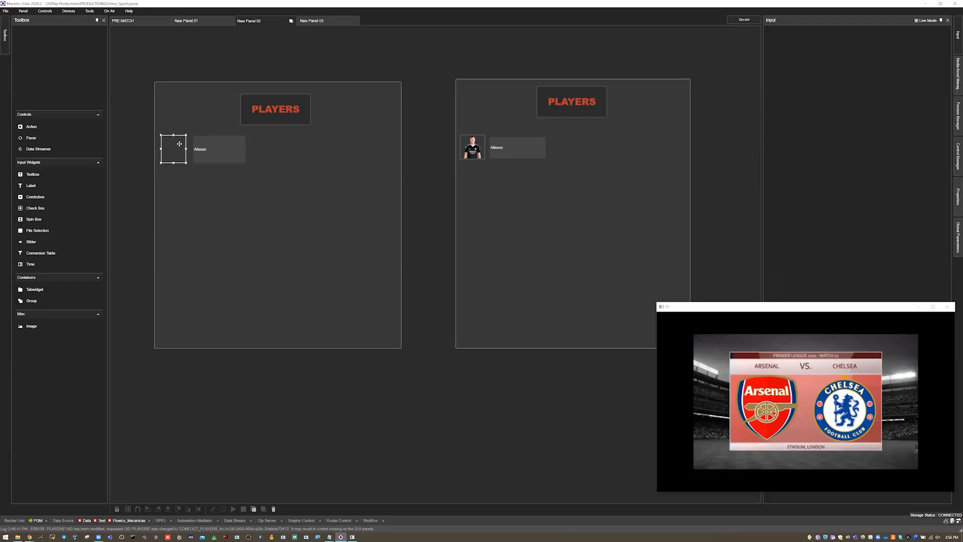
pyautogui.click(958, 196)
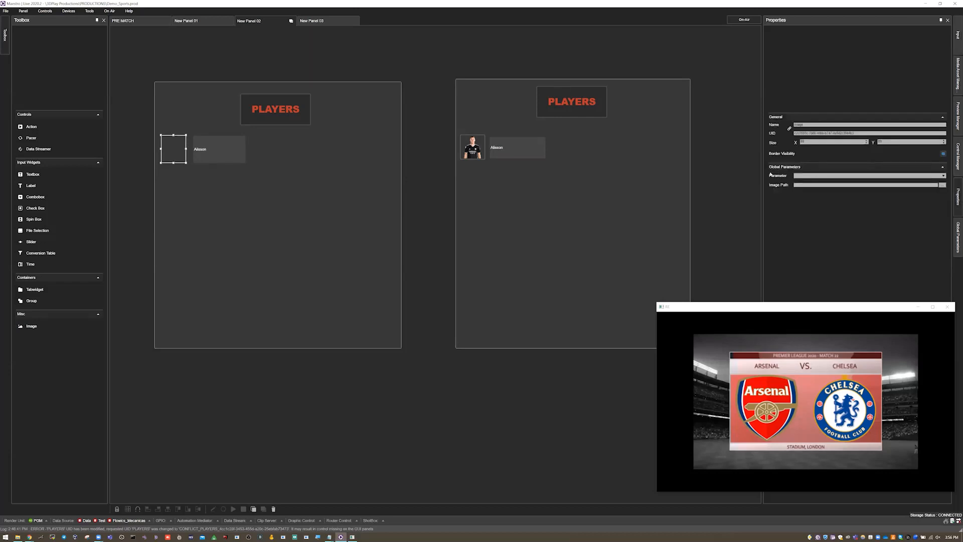
pyautogui.click(814, 176)
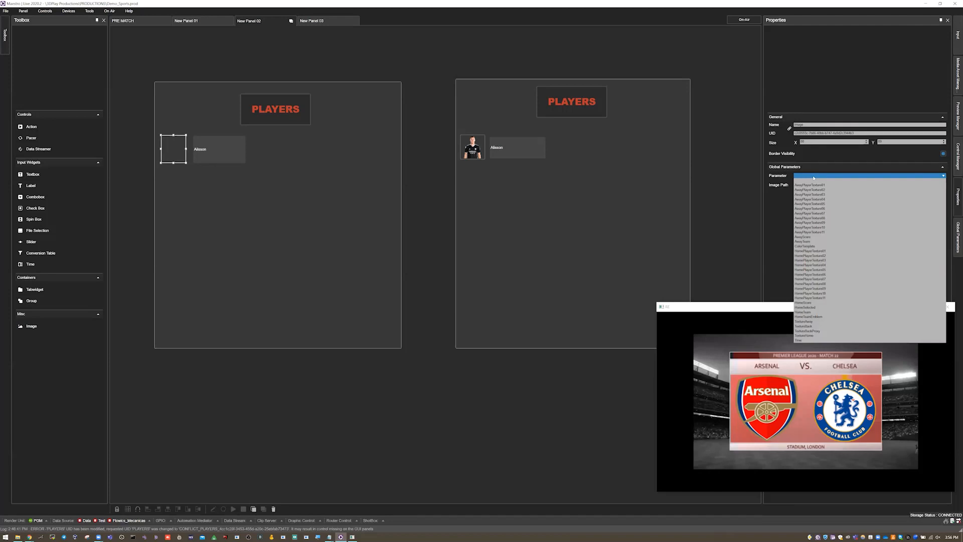
pyautogui.click(841, 253)
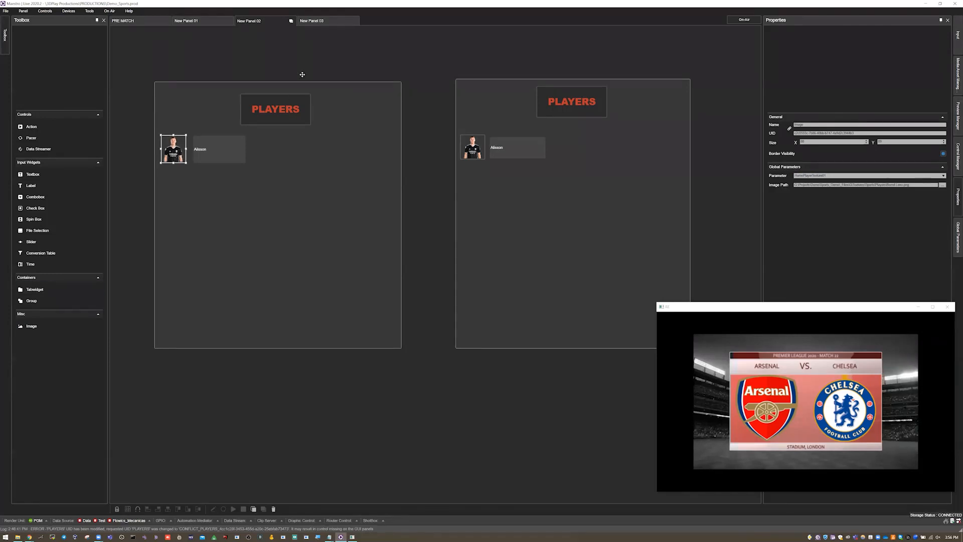
# Step: Add the 02_Home_PlayerName input below the first player, with an image beside it linked to global parameter HomePlayerTexture02
pyautogui.click(292, 98)
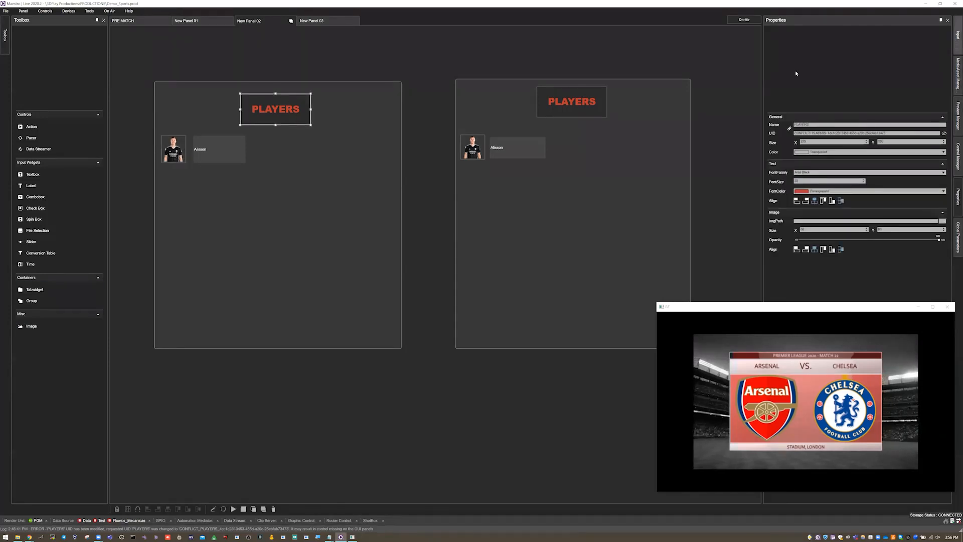
pyautogui.click(958, 35)
pyautogui.moveTo(779, 161); pyautogui.dragTo(246, 198)
pyautogui.moveTo(32, 326); pyautogui.dragTo(162, 173)
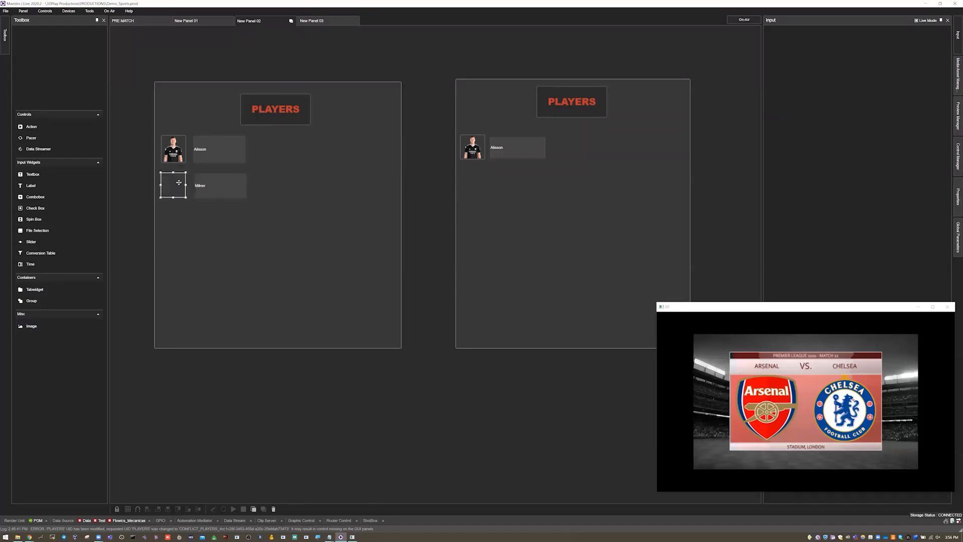
pyautogui.click(957, 196)
pyautogui.click(826, 176)
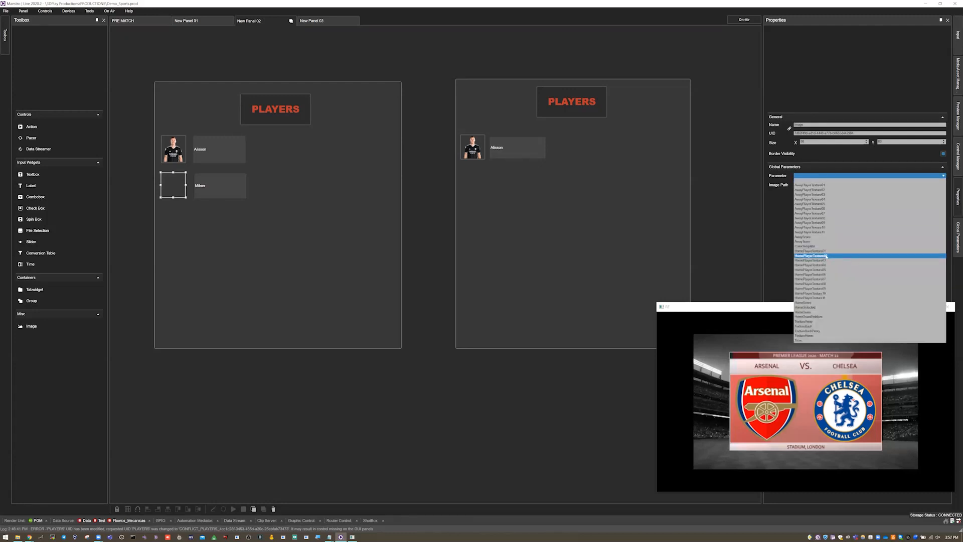
pyautogui.click(825, 256)
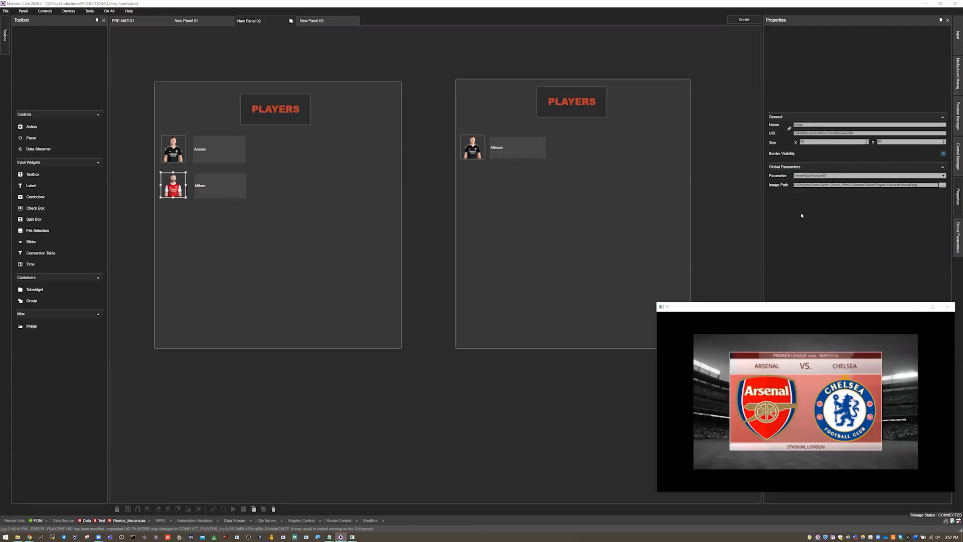
# Step: Open the copied PLAYERS action for editing, enlarge the editor, and expand the HomeTeam cue commands including the If condition's Then and Else branches
pyautogui.rightClick(283, 110)
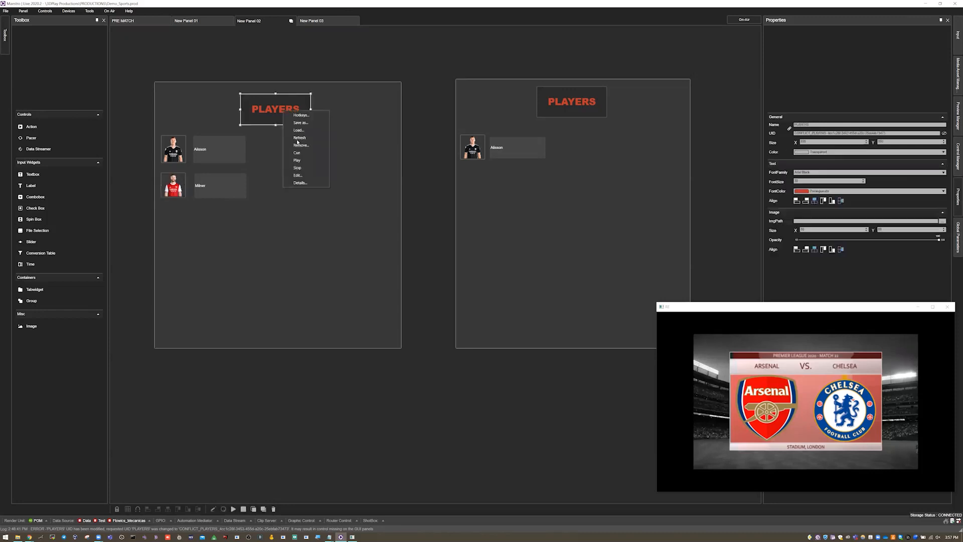
pyautogui.click(300, 177)
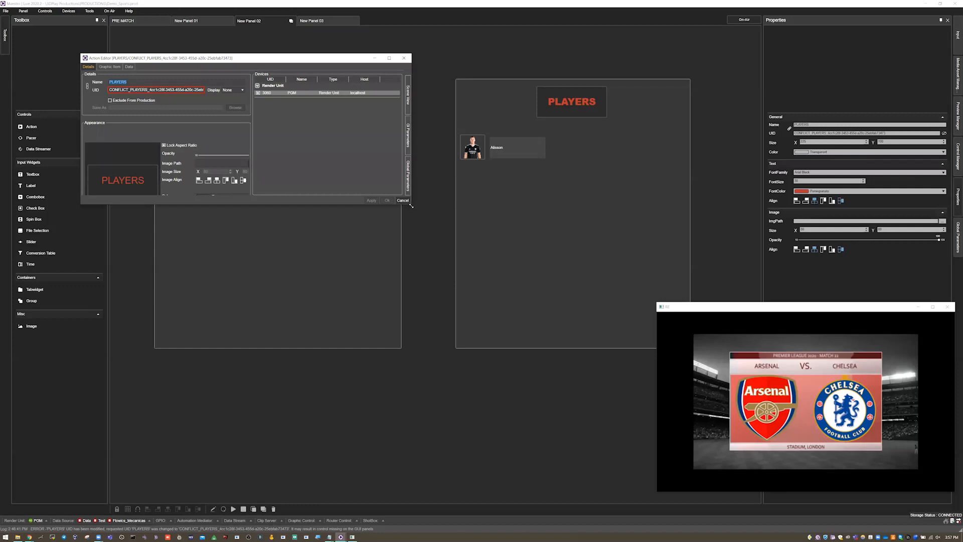
pyautogui.moveTo(411, 206); pyautogui.dragTo(596, 440)
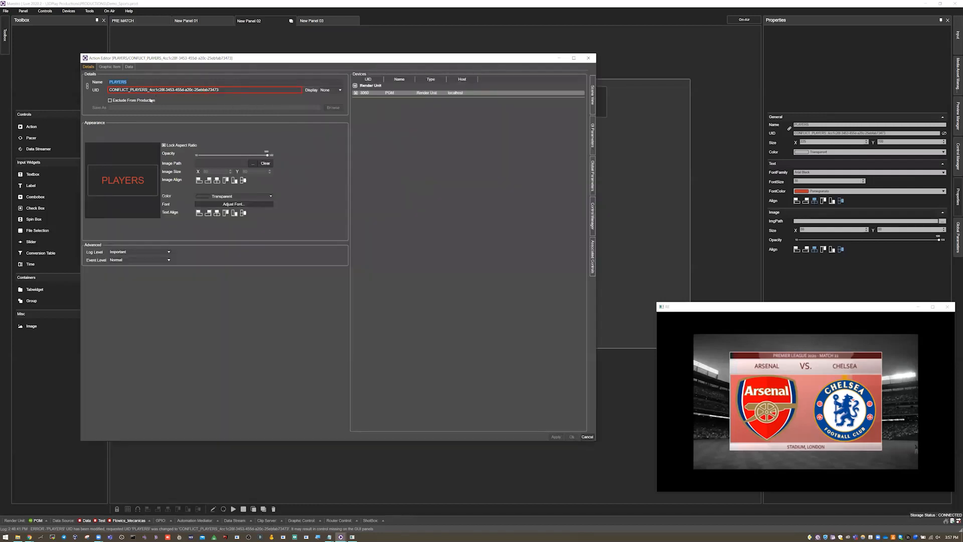
pyautogui.click(110, 66)
pyautogui.click(152, 152)
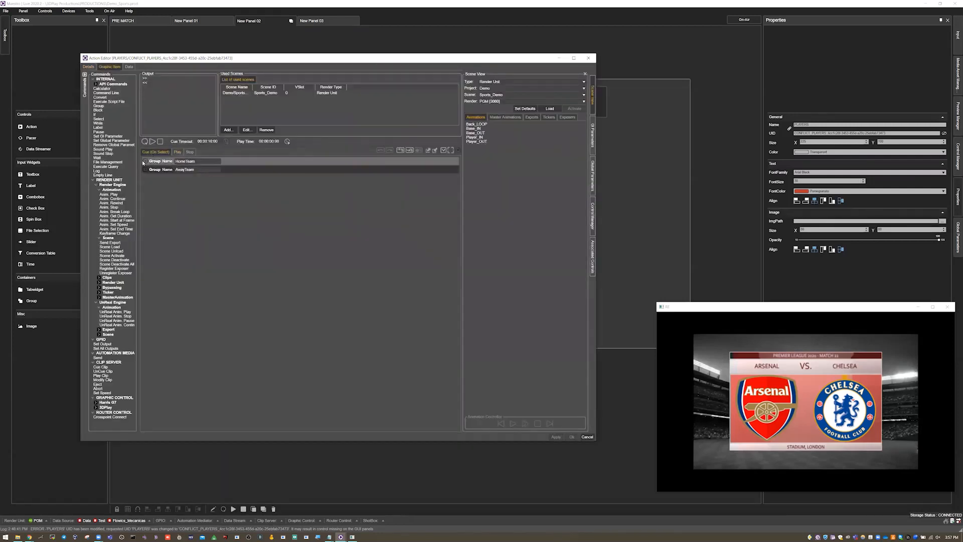
pyautogui.click(145, 162)
pyautogui.click(149, 170)
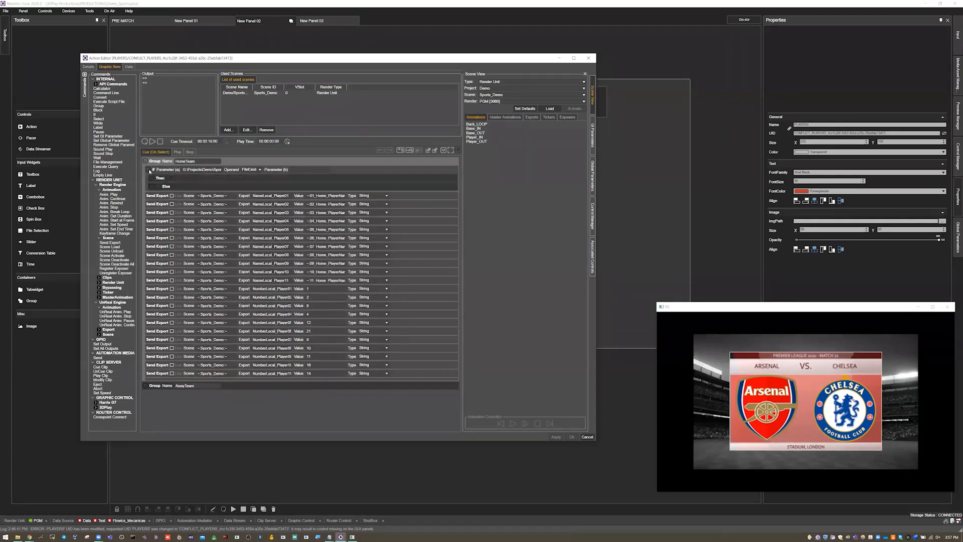
pyautogui.click(151, 178)
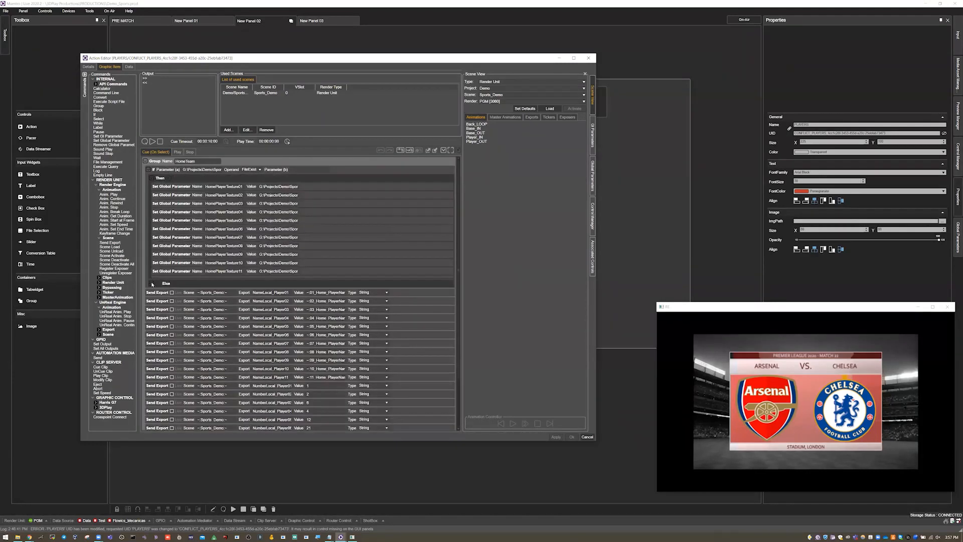
pyautogui.click(152, 283)
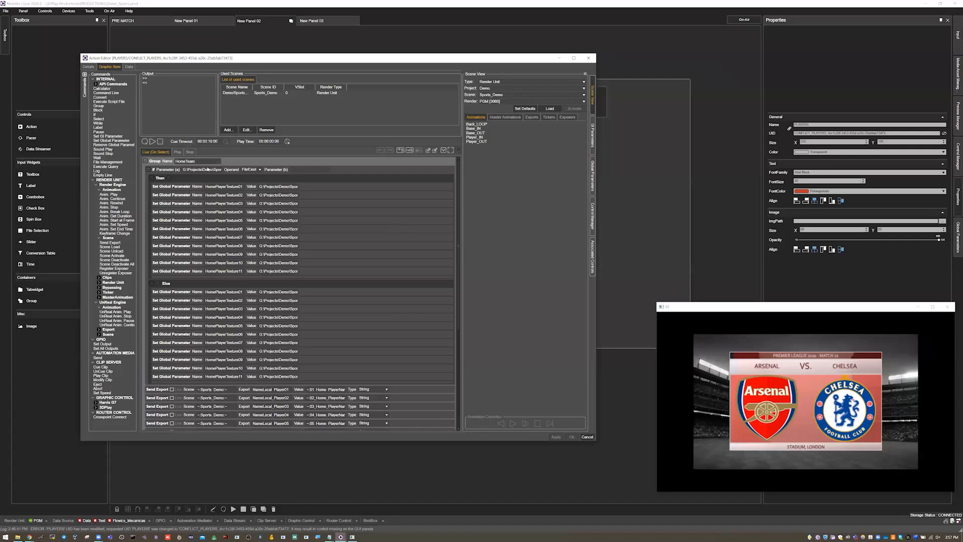
# Step: Inspect the FileExist condition's path, the Then values of HomePlayerTexture01 through 09, and the Else value of HomePlayerTexture01
pyautogui.click(195, 169)
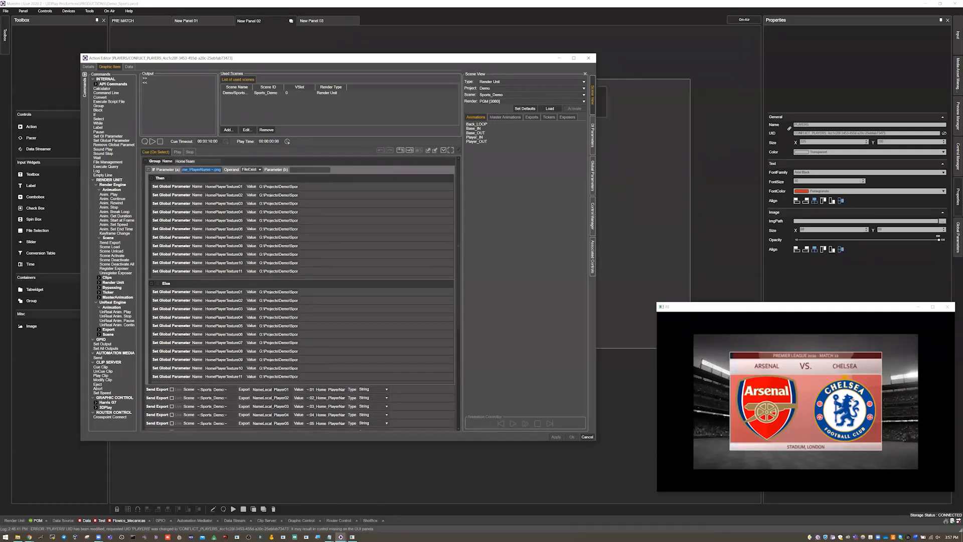
pyautogui.click(278, 188)
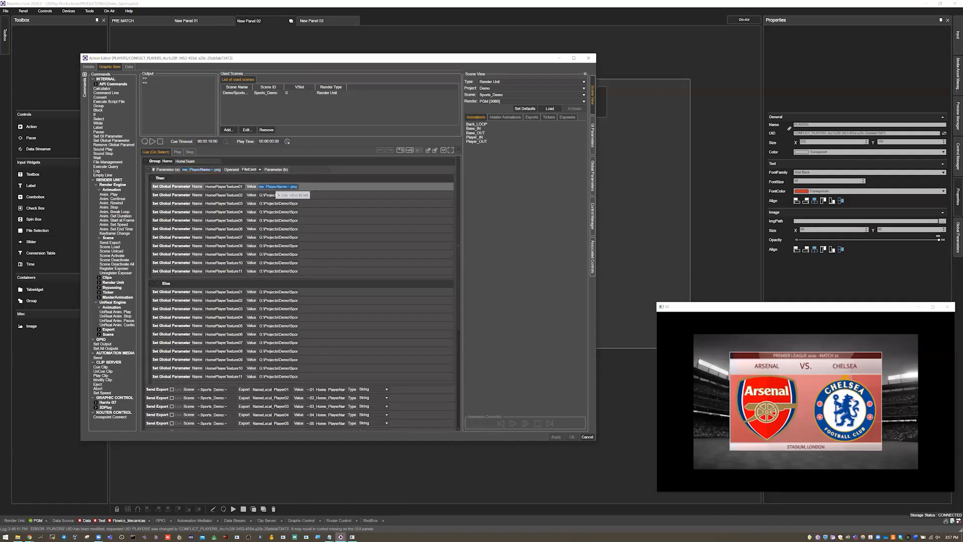
pyautogui.click(279, 195)
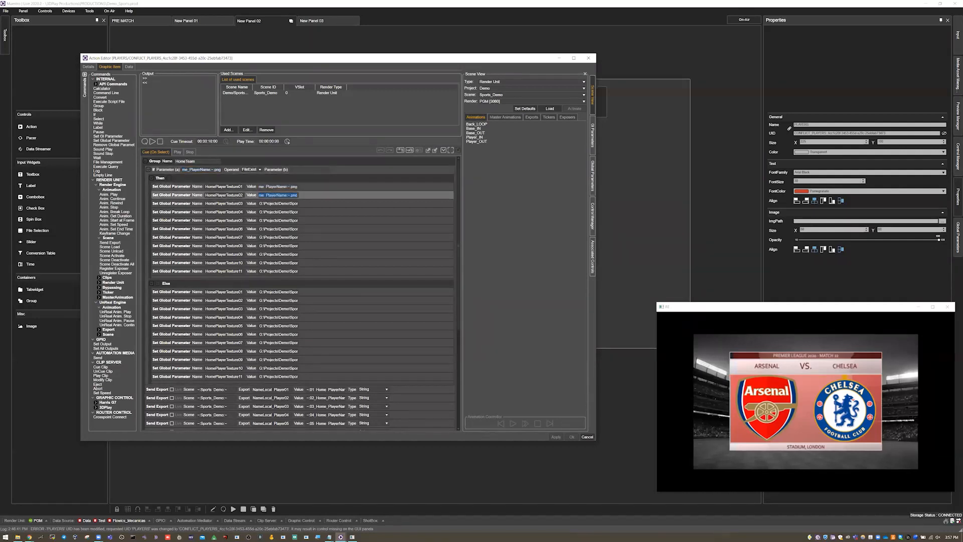
pyautogui.click(279, 204)
pyautogui.click(279, 212)
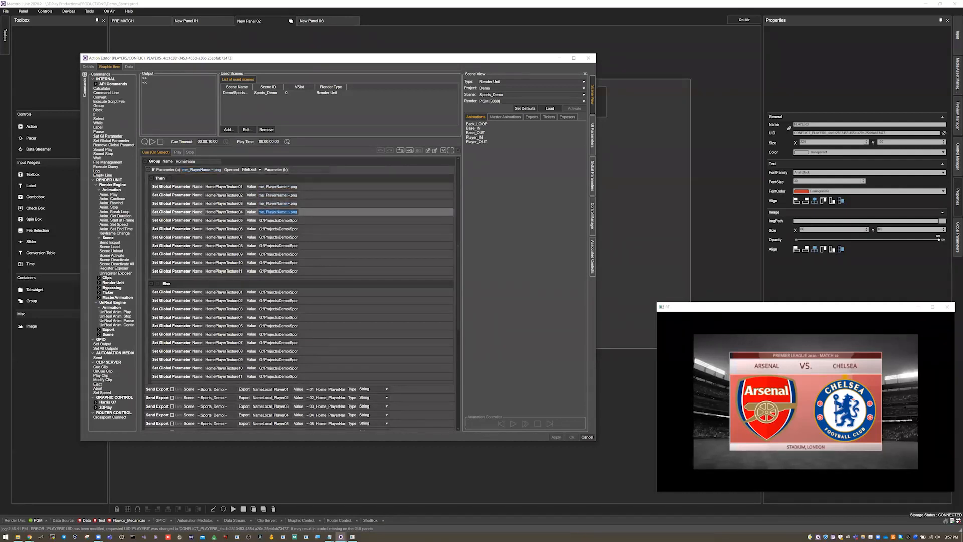
pyautogui.click(280, 221)
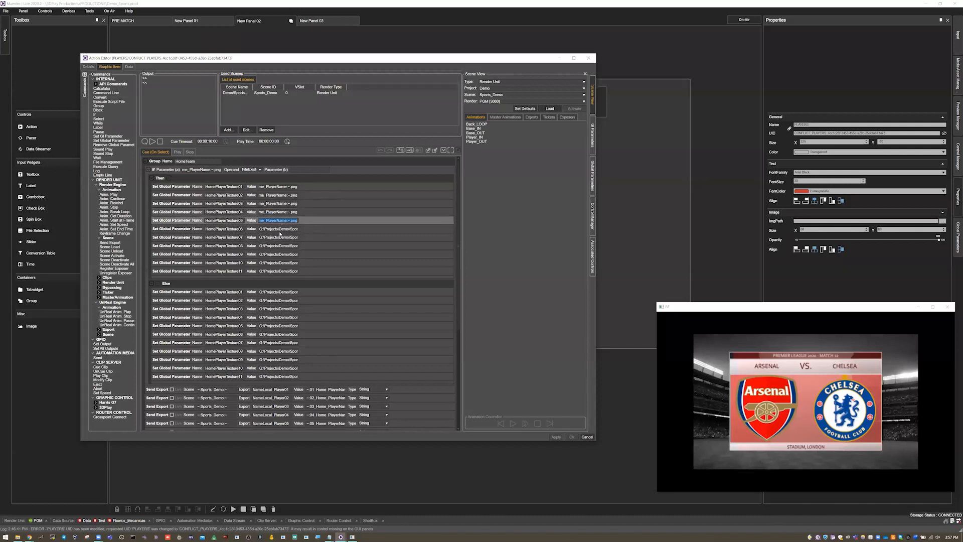
pyautogui.click(280, 229)
pyautogui.click(280, 238)
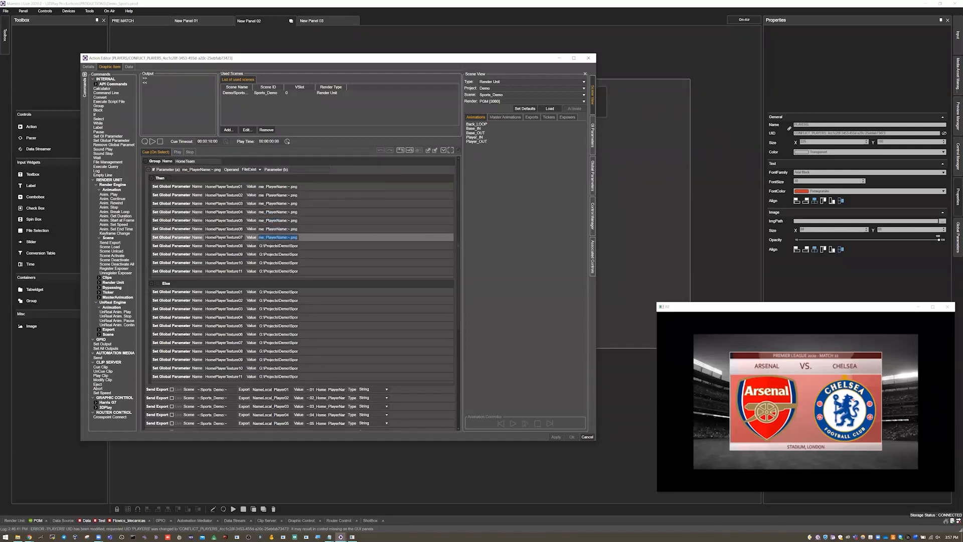
pyautogui.click(273, 246)
pyautogui.click(273, 255)
pyautogui.click(275, 257)
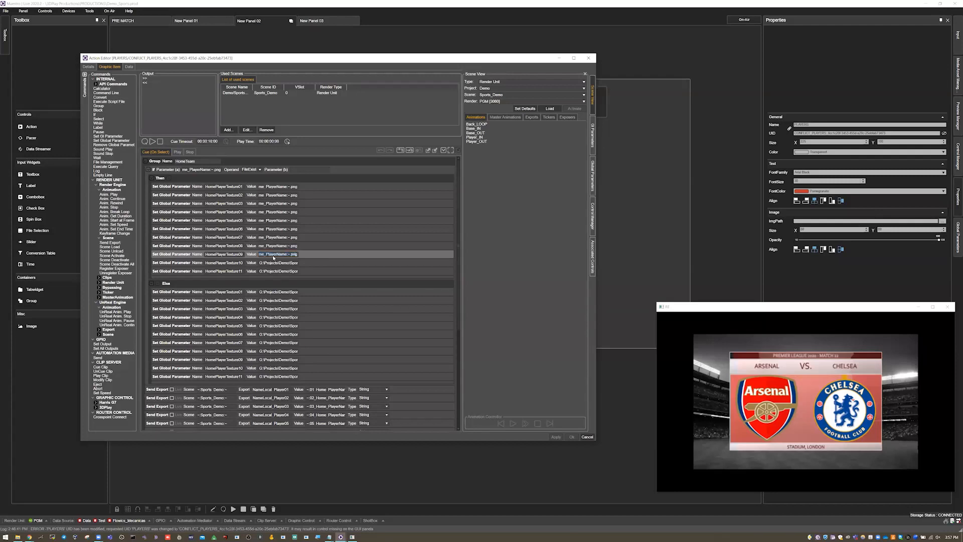
pyautogui.press('Left')
pyautogui.press('Left')
pyautogui.press('Left')
pyautogui.press('Left')
pyautogui.press('Left')
pyautogui.press('Left')
pyautogui.press('Left')
pyautogui.press('Left')
pyautogui.press('Left')
pyautogui.press('Left')
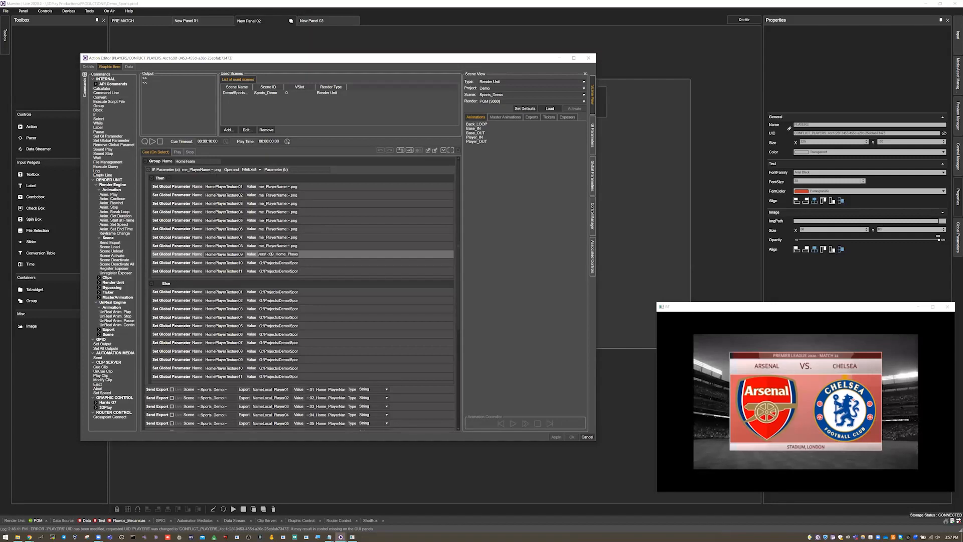
pyautogui.doubleClick(275, 292)
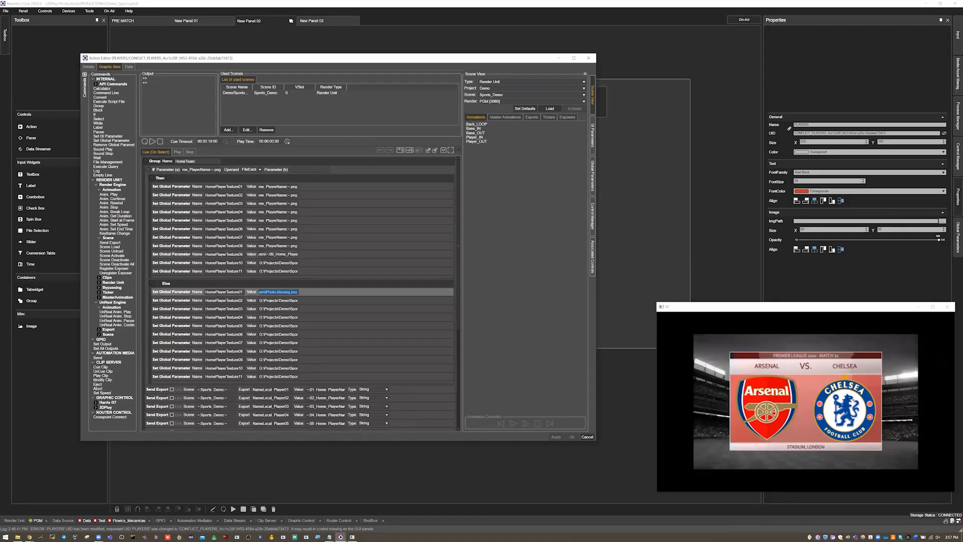
# Step: Inspect the Else values of HomePlayerTexture02 through 04 and close the action editor without saving changes
pyautogui.doubleClick(277, 301)
pyautogui.doubleClick(278, 310)
pyautogui.doubleClick(279, 318)
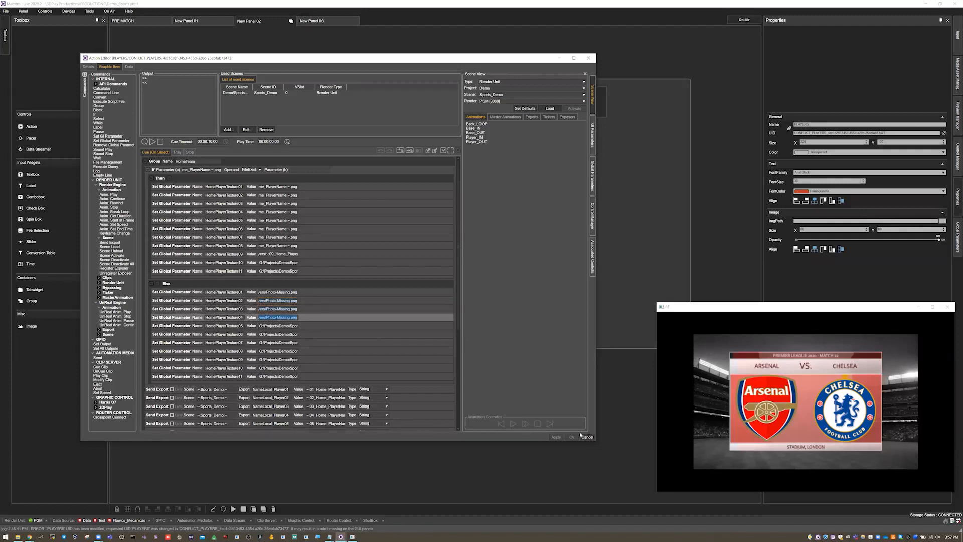
pyautogui.click(587, 437)
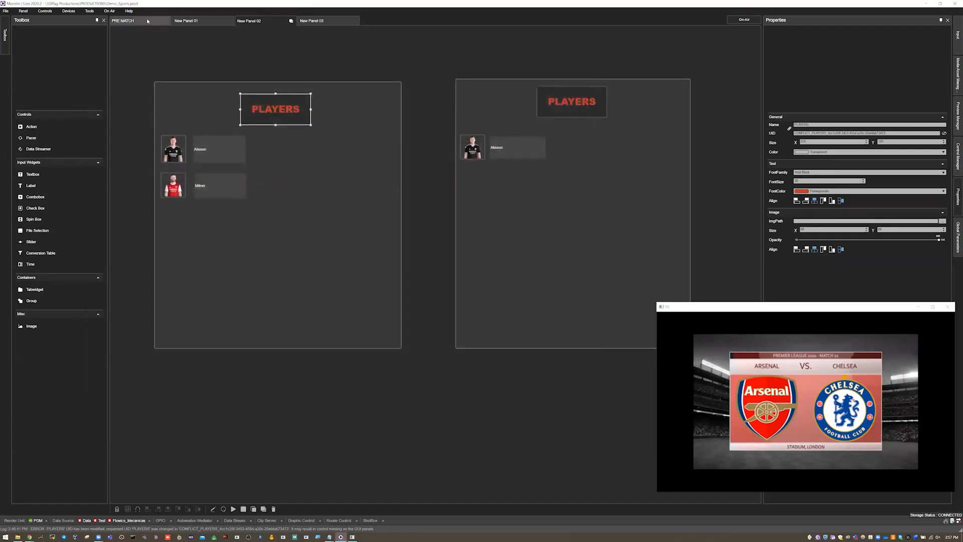
# Step: Put the PRE MATCH panel into on-air mode with the render output window enlarged
pyautogui.click(148, 21)
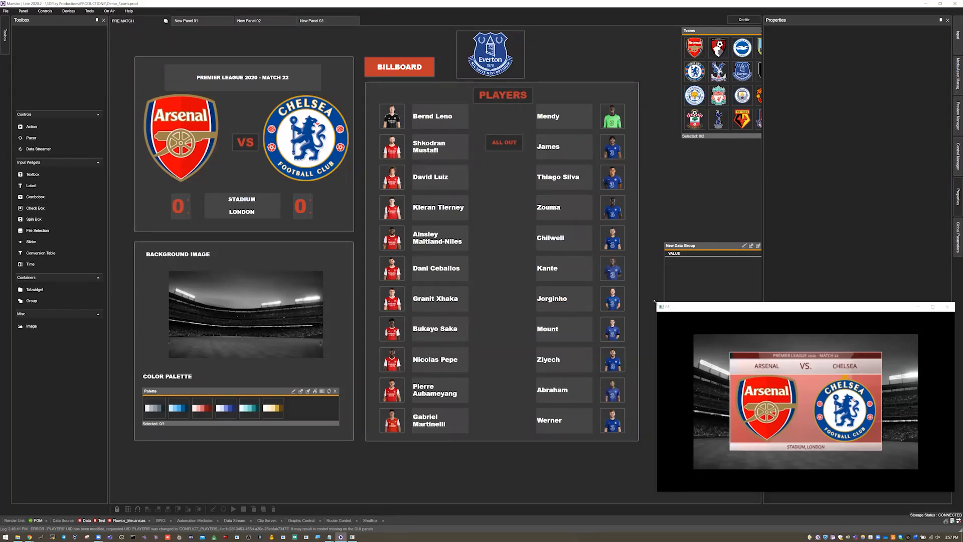
pyautogui.moveTo(657, 303); pyautogui.dragTo(641, 264)
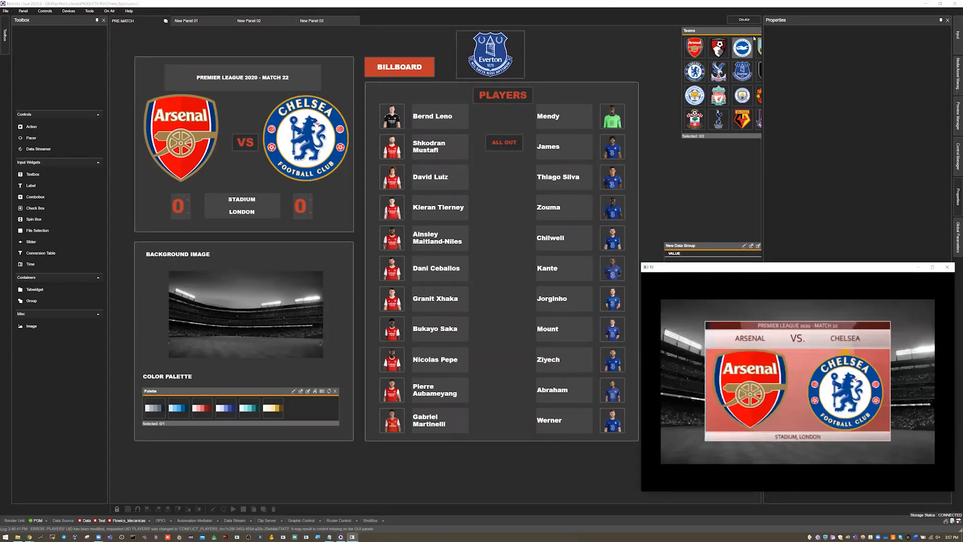
pyautogui.click(749, 20)
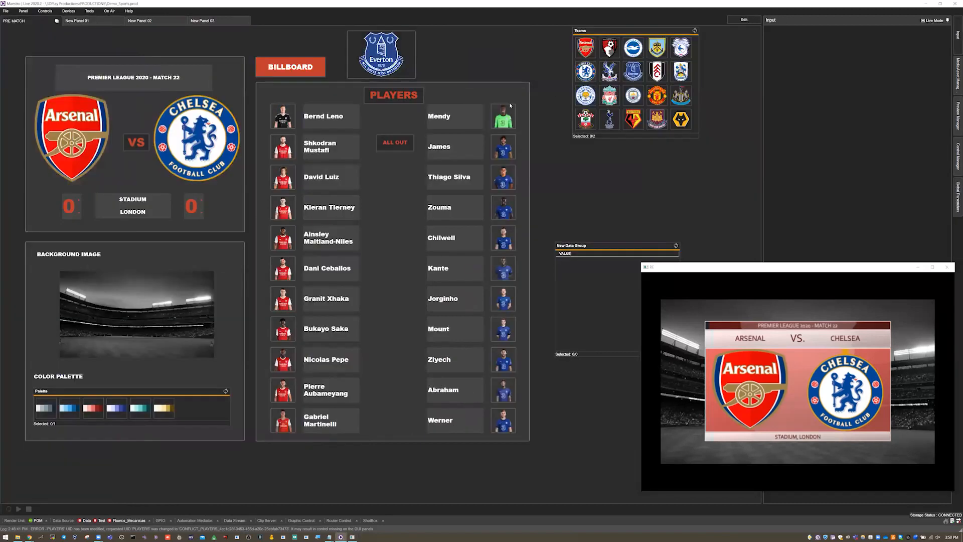
# Step: Switch the match's home and away teams through Chelsea–Arsenal and Manchester City–Fulham, ending on Liverpool–Chelsea
pyautogui.click(586, 72)
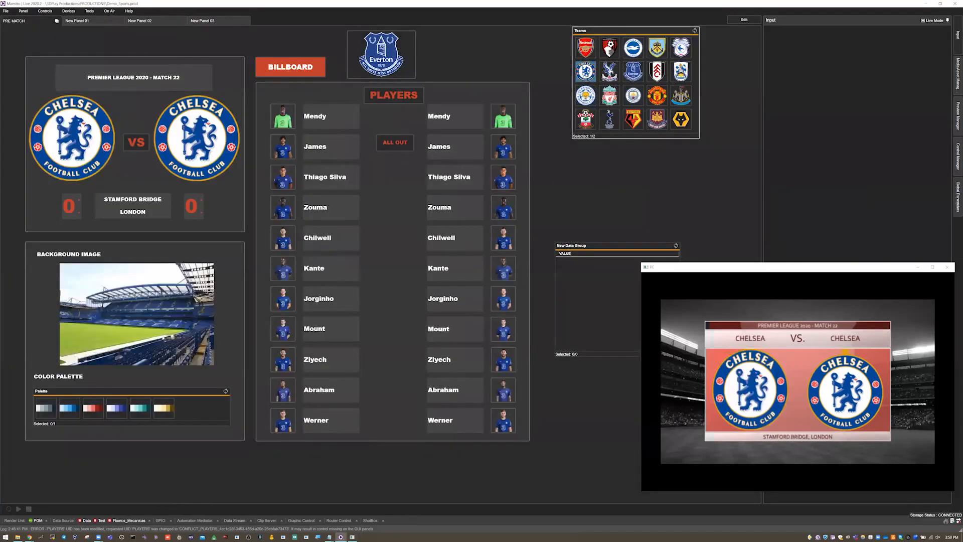
pyautogui.click(591, 50)
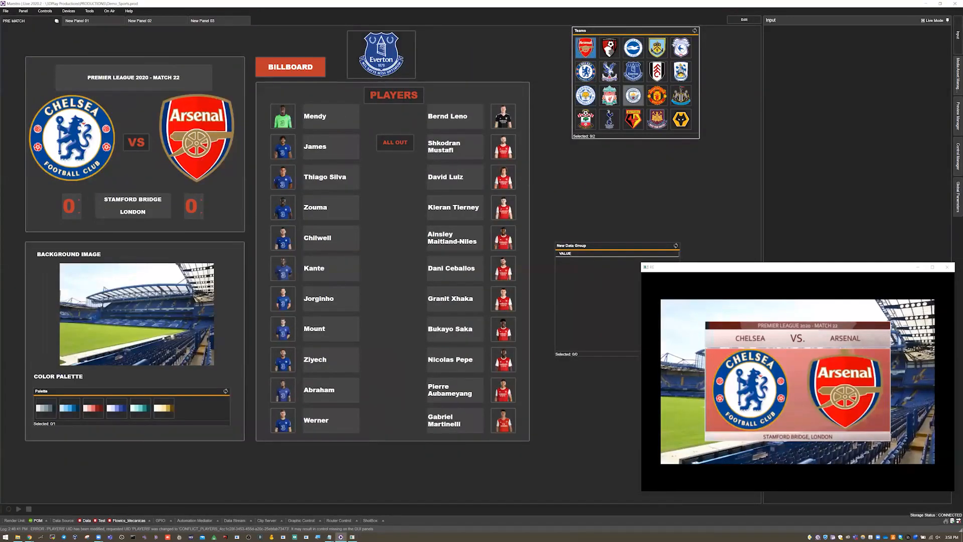
pyautogui.click(633, 95)
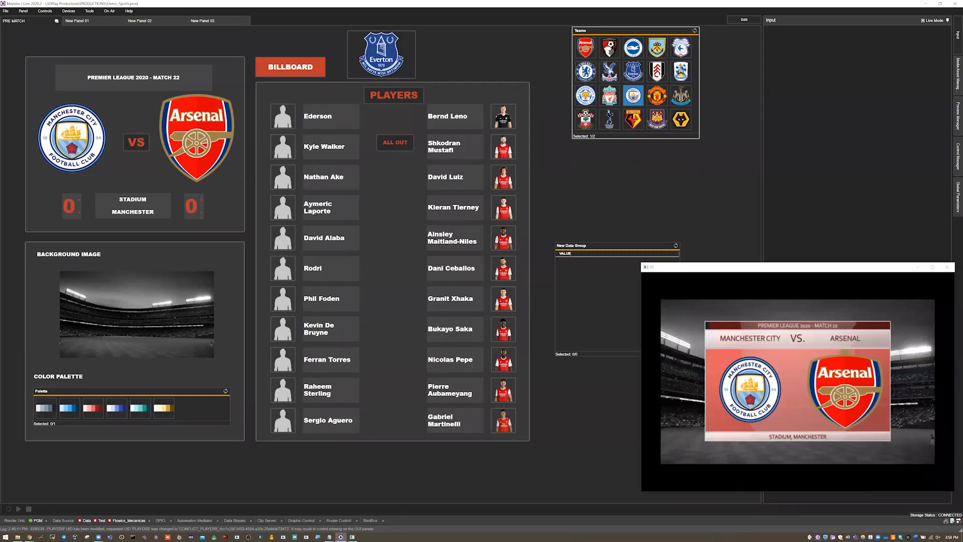
pyautogui.click(659, 73)
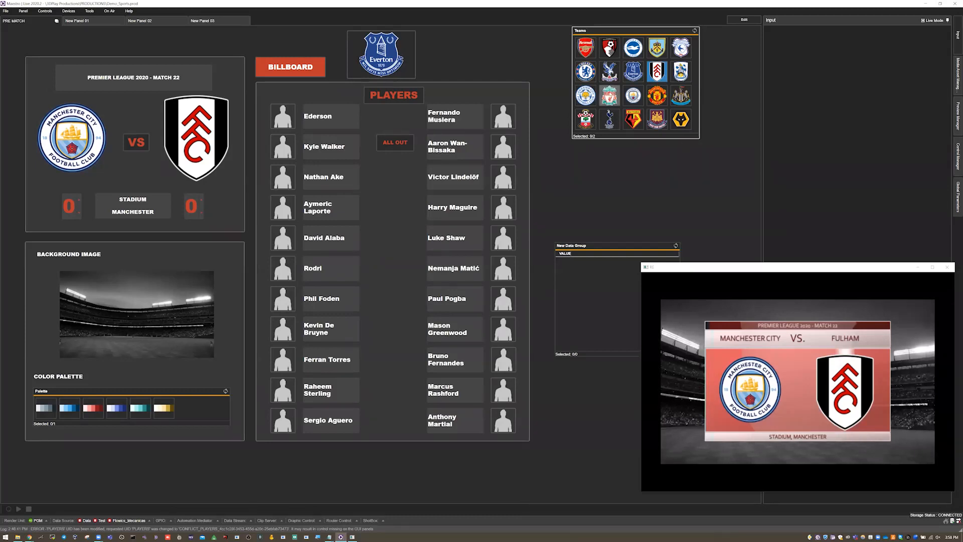
pyautogui.click(609, 96)
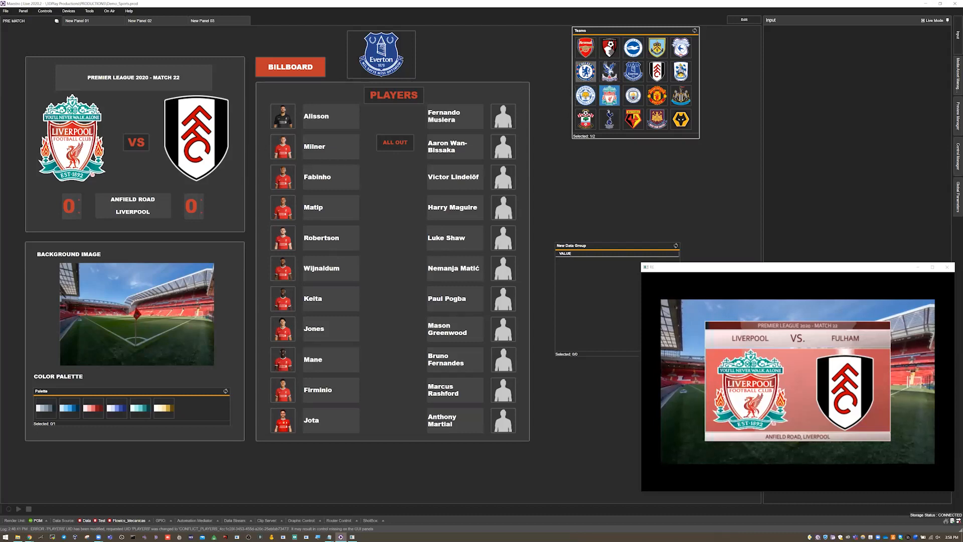
pyautogui.click(586, 72)
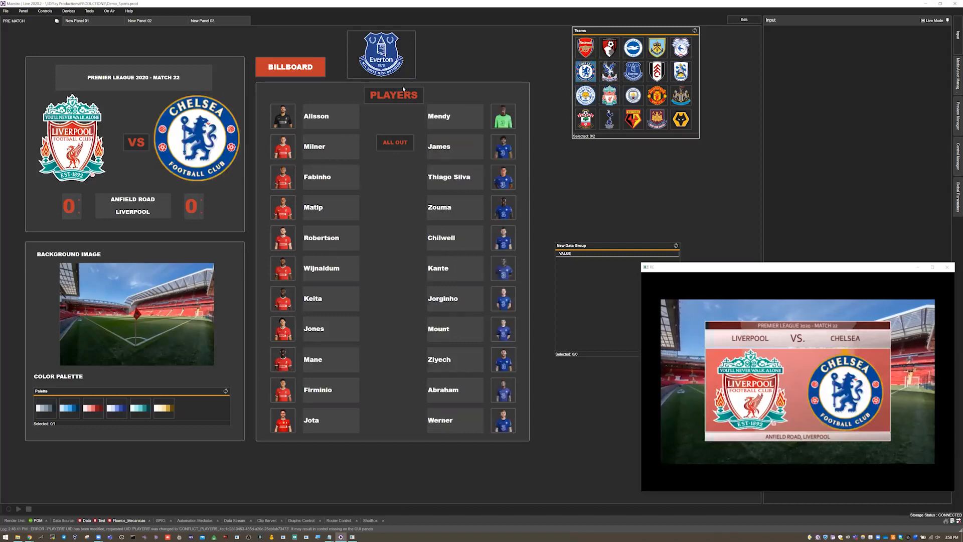
# Step: Play the PLAYERS action to show both line-ups in the output and clear them with the ALL OUT action's Stop
pyautogui.rightClick(396, 96)
pyautogui.click(415, 145)
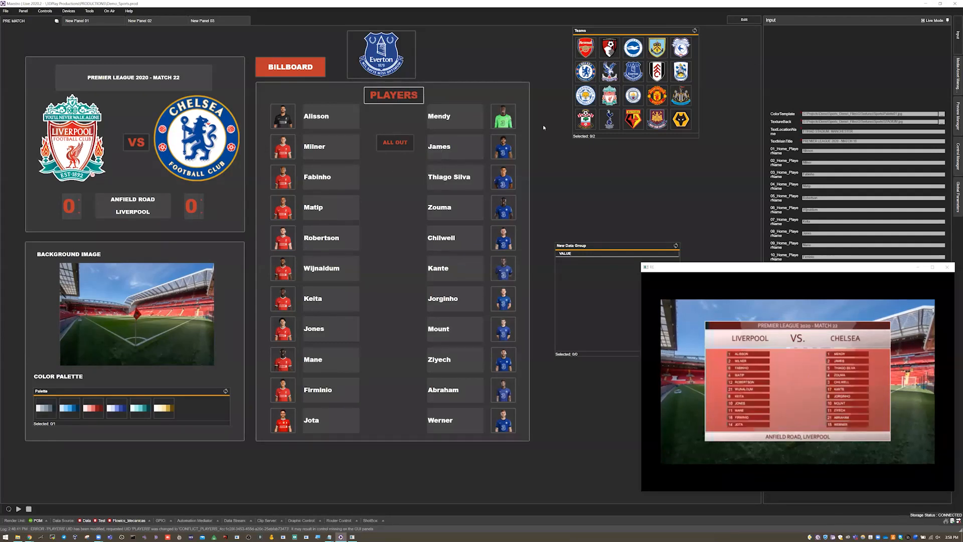
pyautogui.rightClick(402, 144)
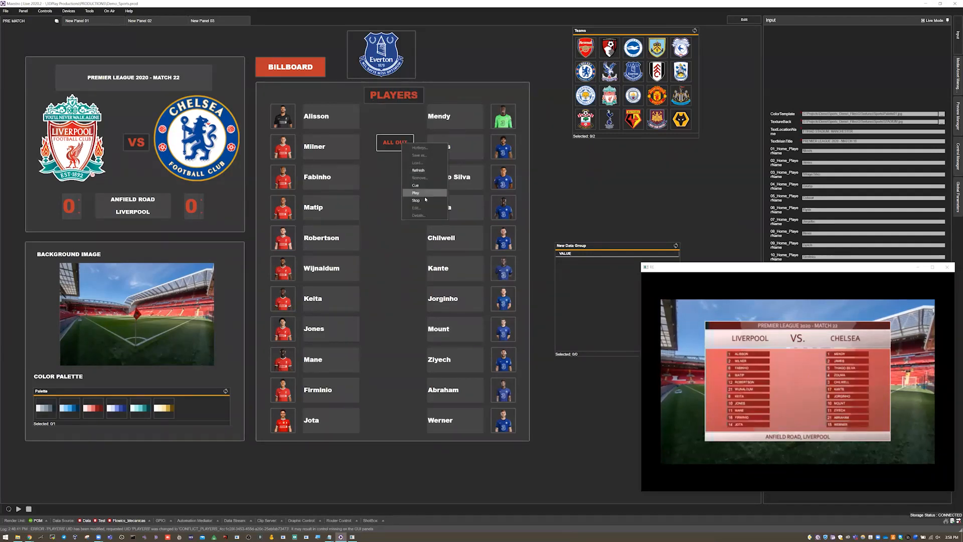
# Step: Bring the line-ups back with the PLAYERS action and remove them again using the Stop command of ALL OUT
pyautogui.rightClick(401, 99)
pyautogui.click(414, 155)
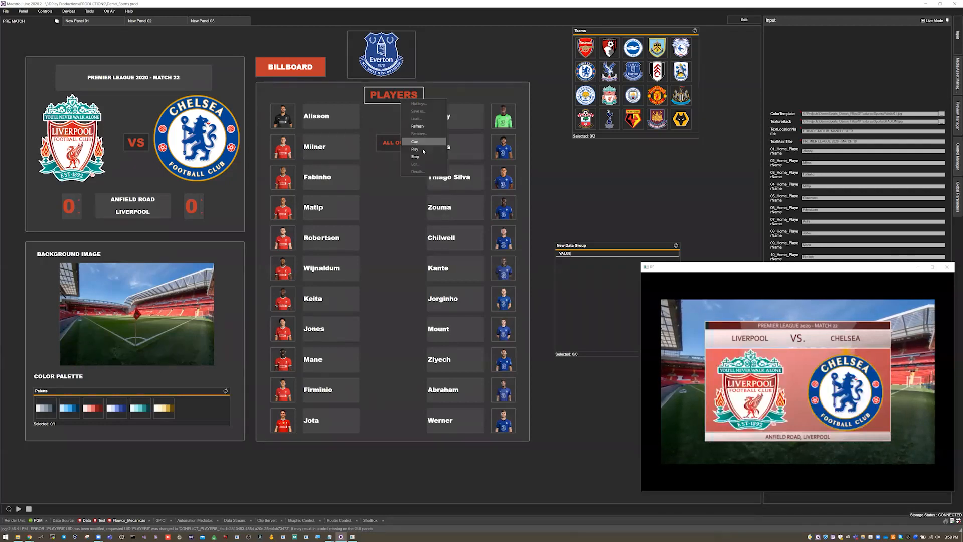
pyautogui.click(401, 143)
pyautogui.rightClick(401, 143)
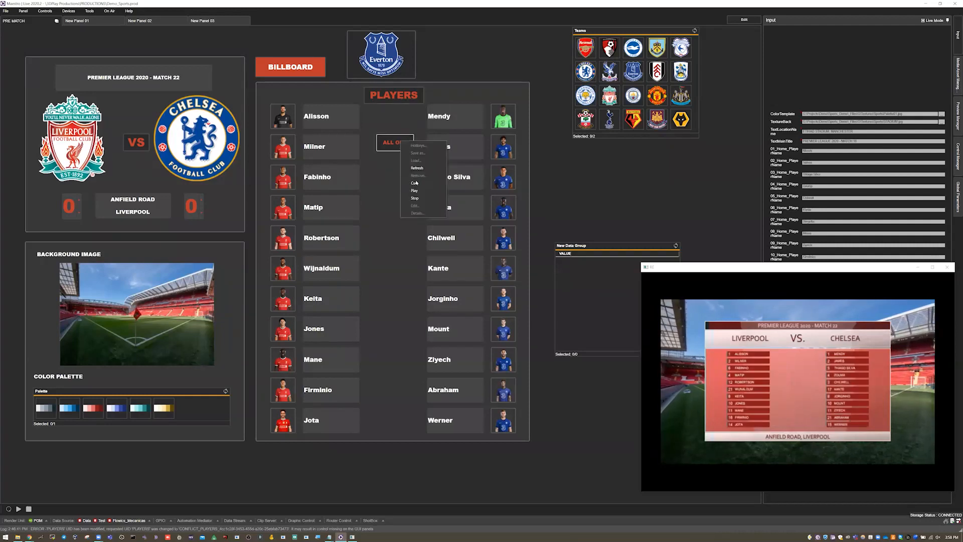
pyautogui.click(420, 200)
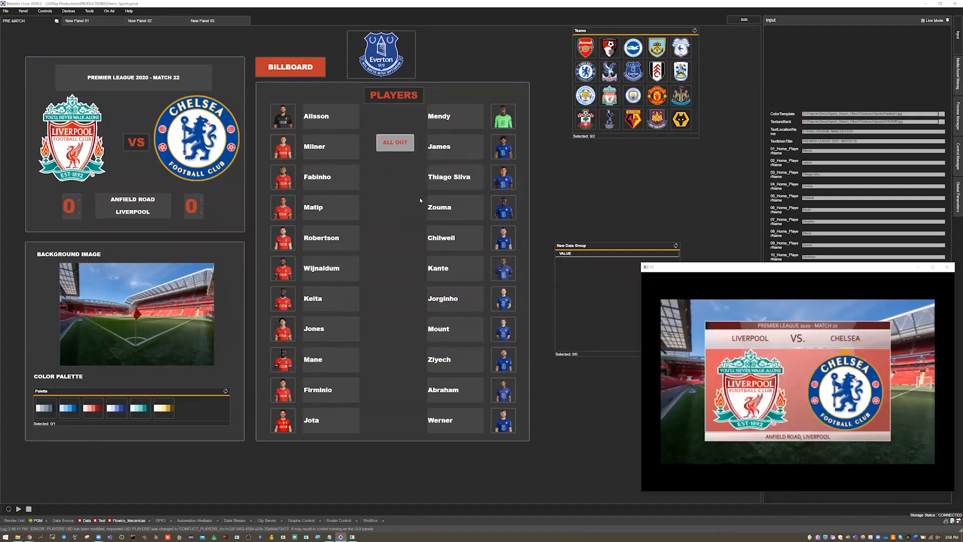